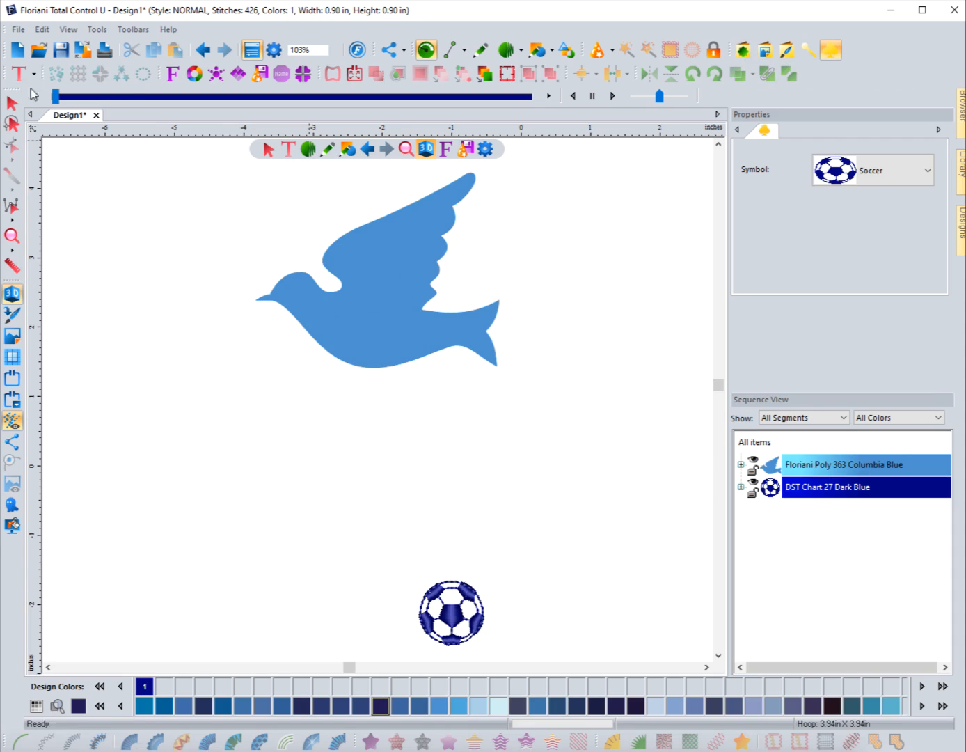
# - Select the blue dove artwork and flip it horizontally
pyautogui.click(12, 103)
pyautogui.click(251, 270)
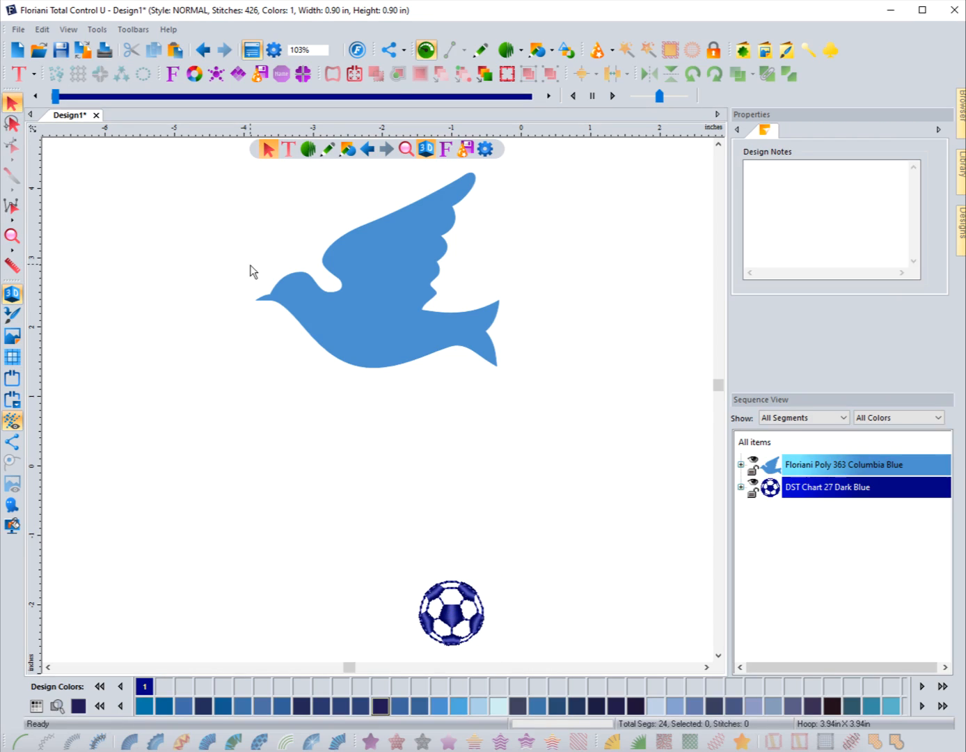
pyautogui.click(362, 332)
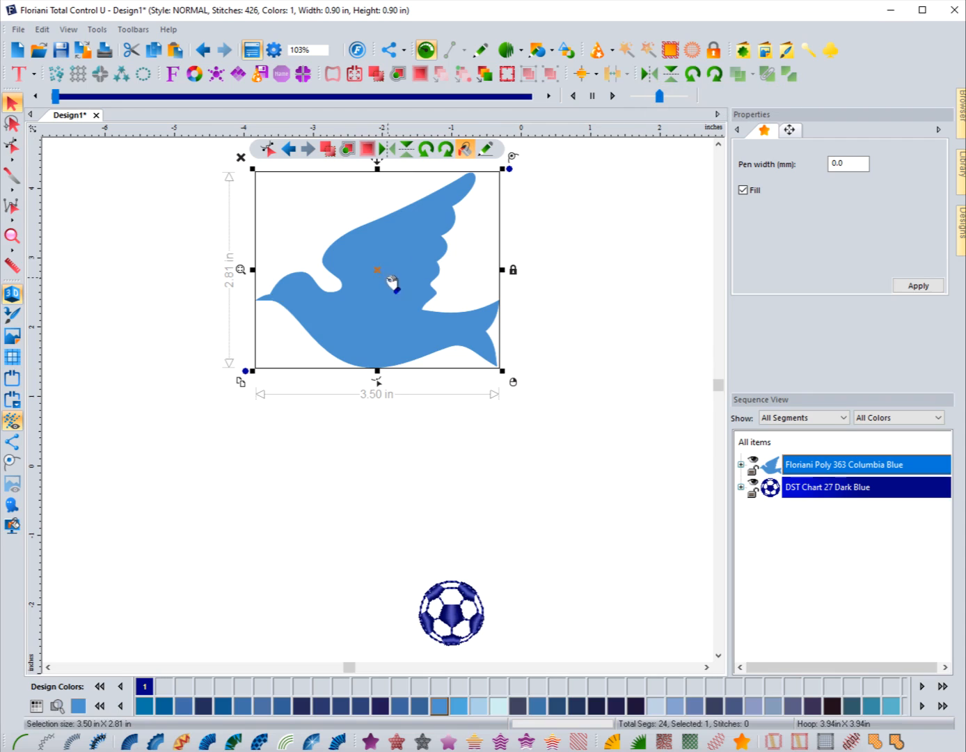
pyautogui.click(649, 74)
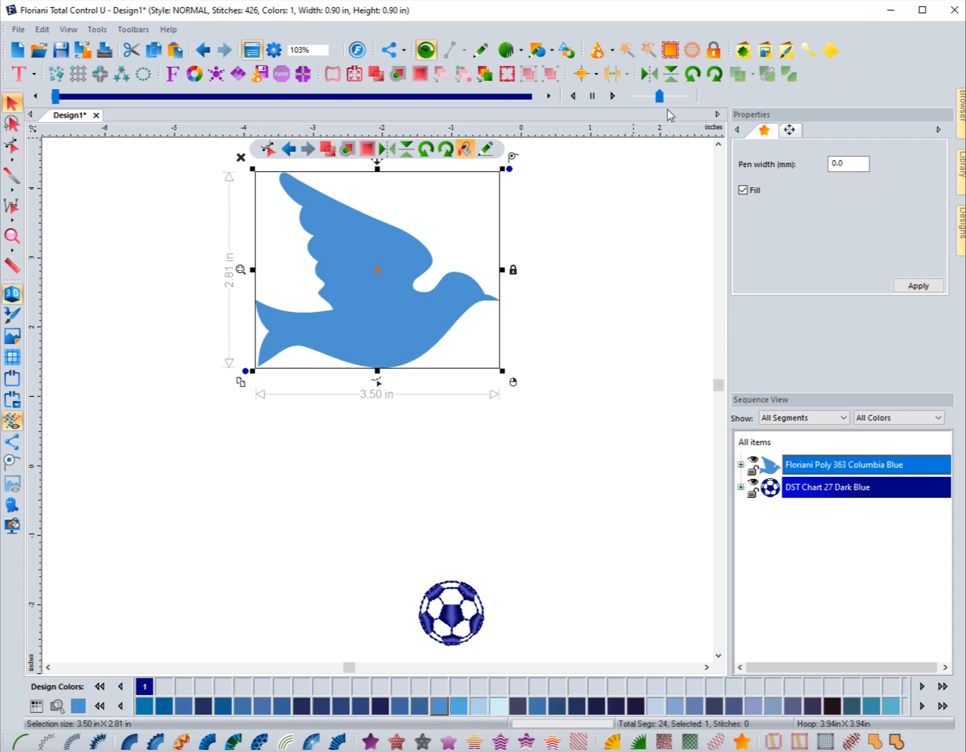
# - Alternate vertical and horizontal flips on the dove, ending with it upright and facing right
pyautogui.click(671, 73)
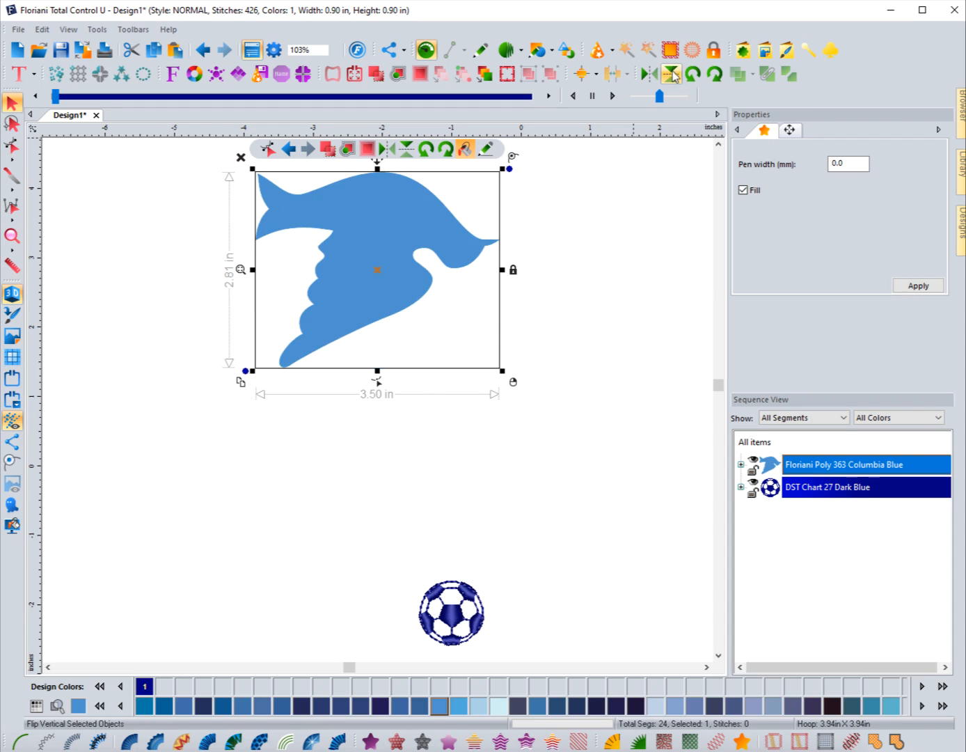
pyautogui.click(650, 76)
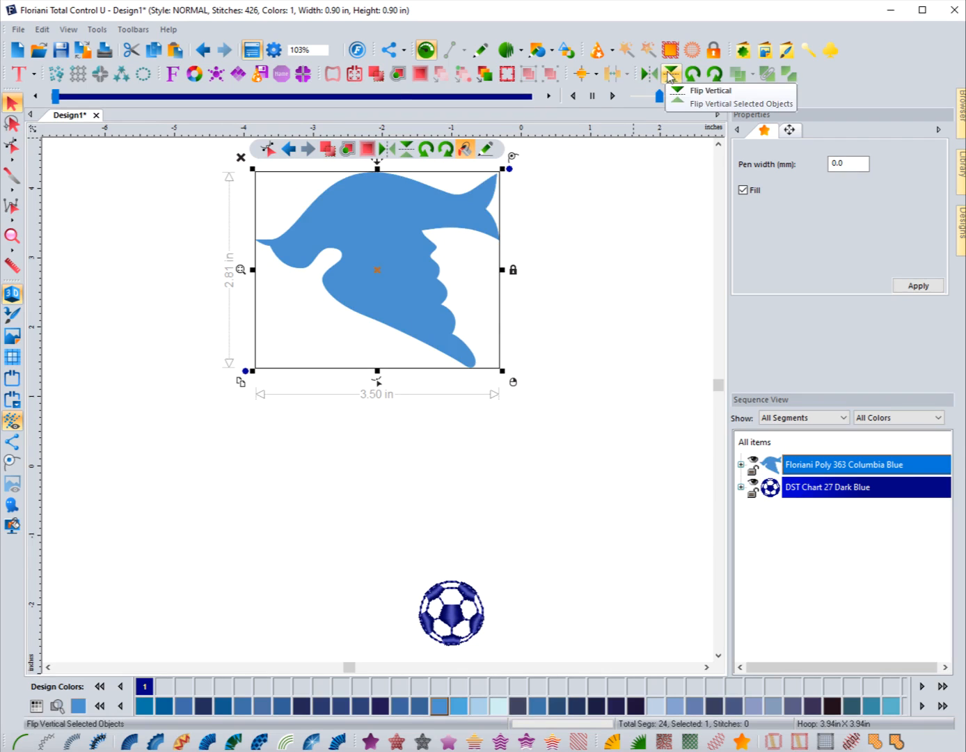
pyautogui.click(668, 75)
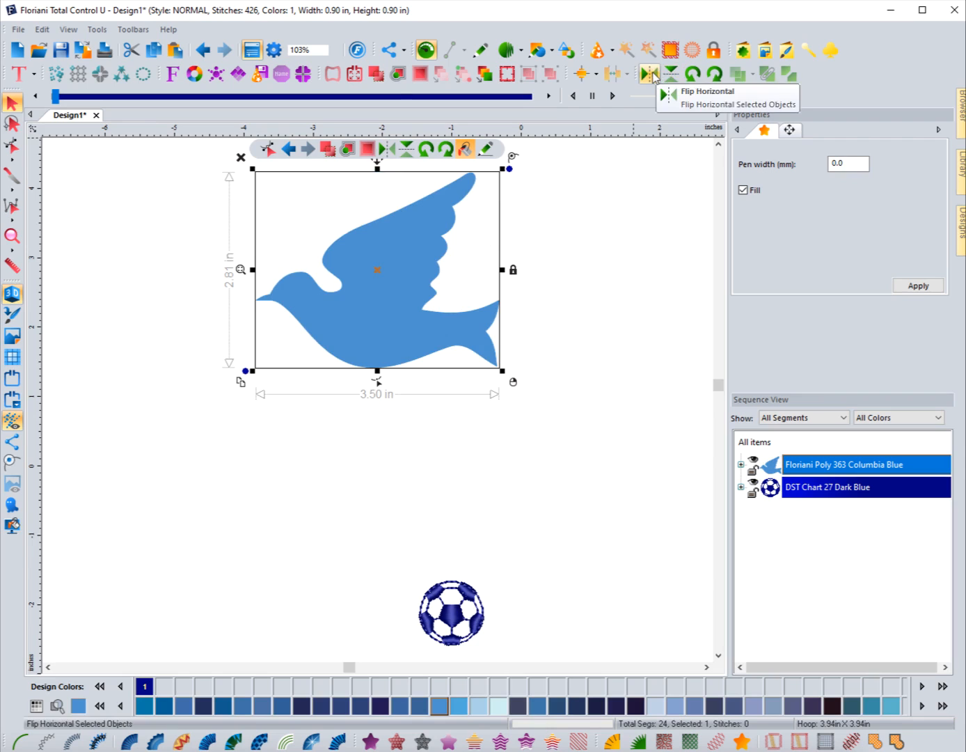
pyautogui.click(651, 76)
pyautogui.click(669, 76)
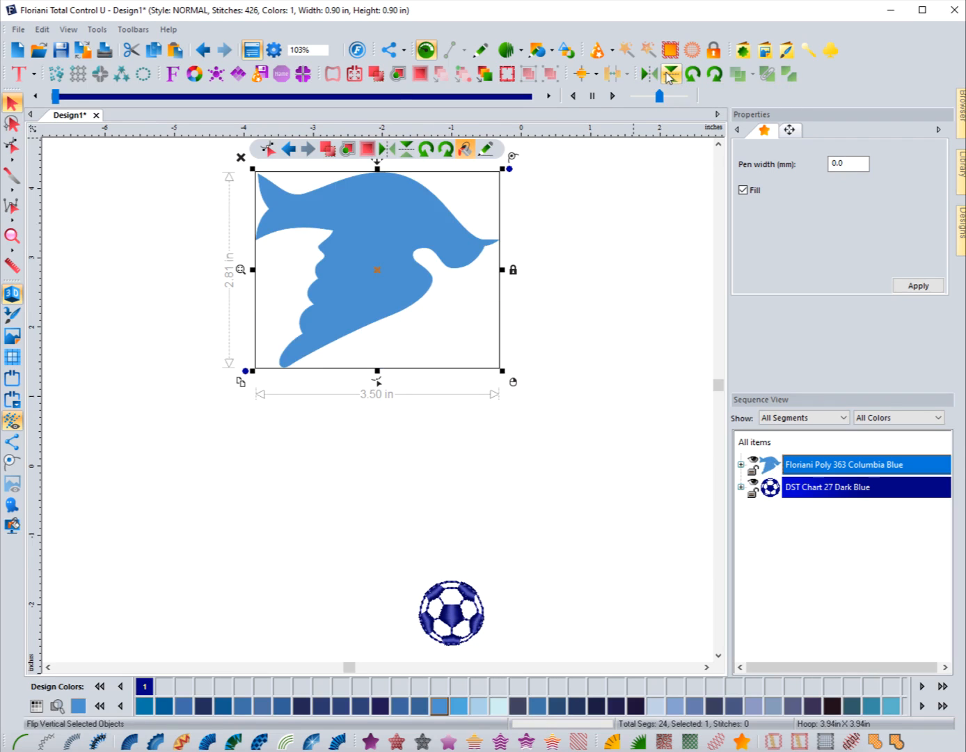
pyautogui.click(651, 75)
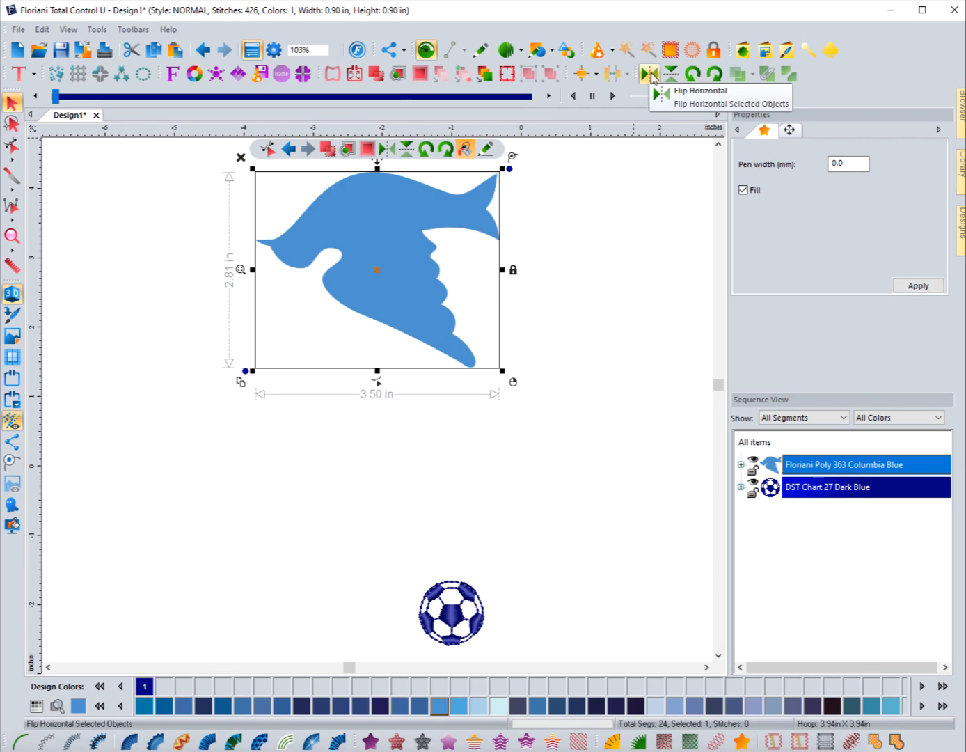
pyautogui.click(650, 76)
pyautogui.click(669, 75)
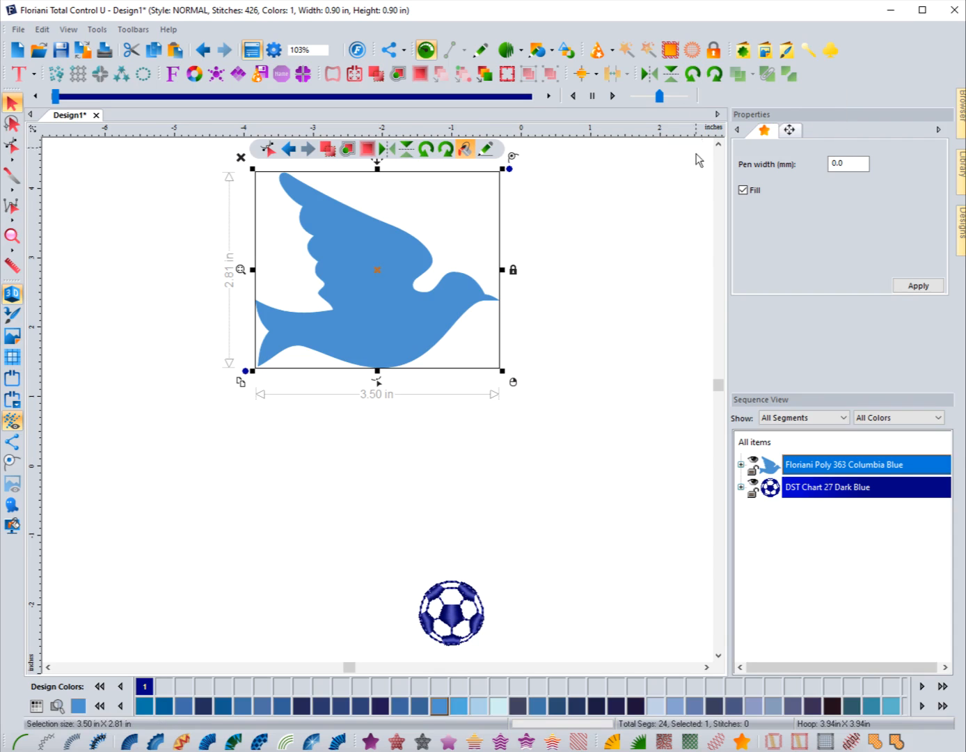
# - Rotate the dove a full turn left and a full turn back right in 90-degree increments
pyautogui.click(694, 73)
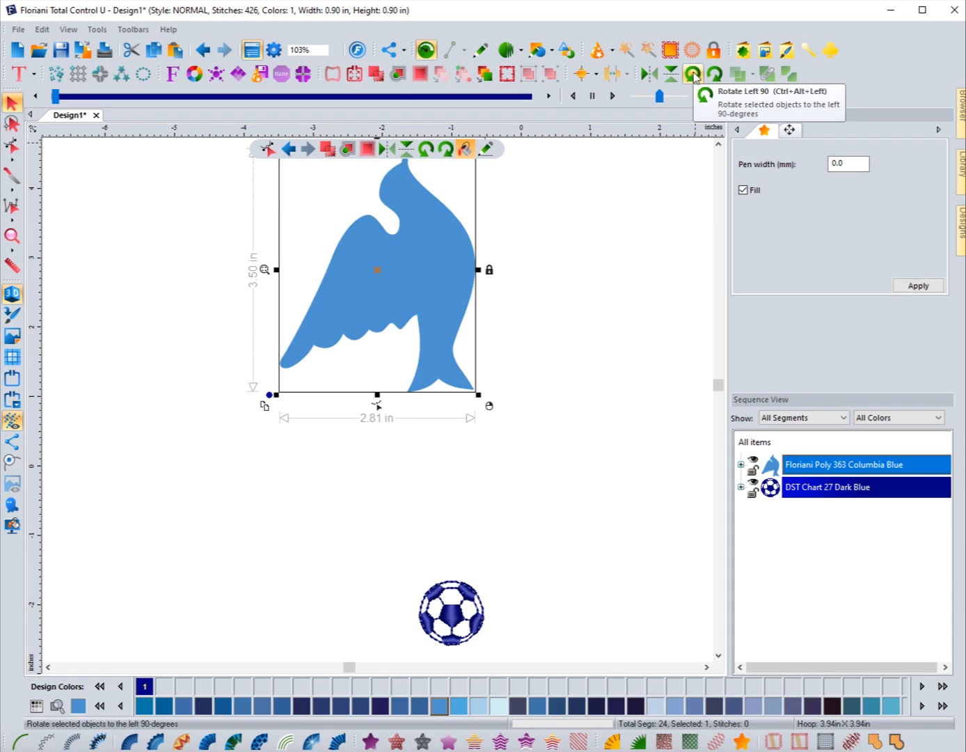
pyautogui.click(694, 73)
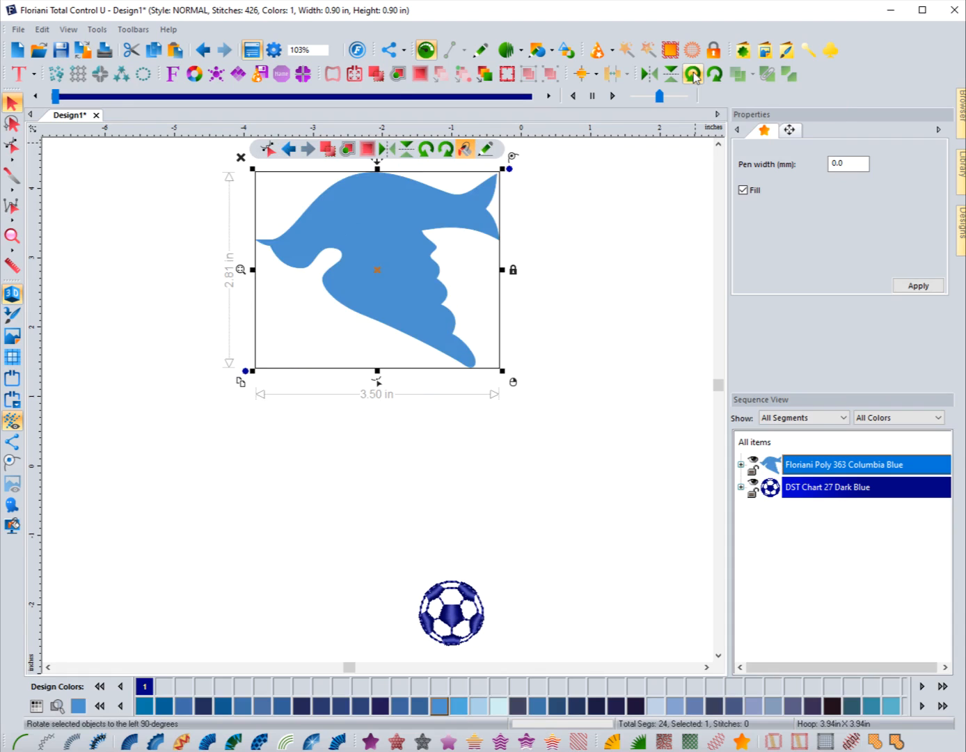
pyautogui.click(693, 74)
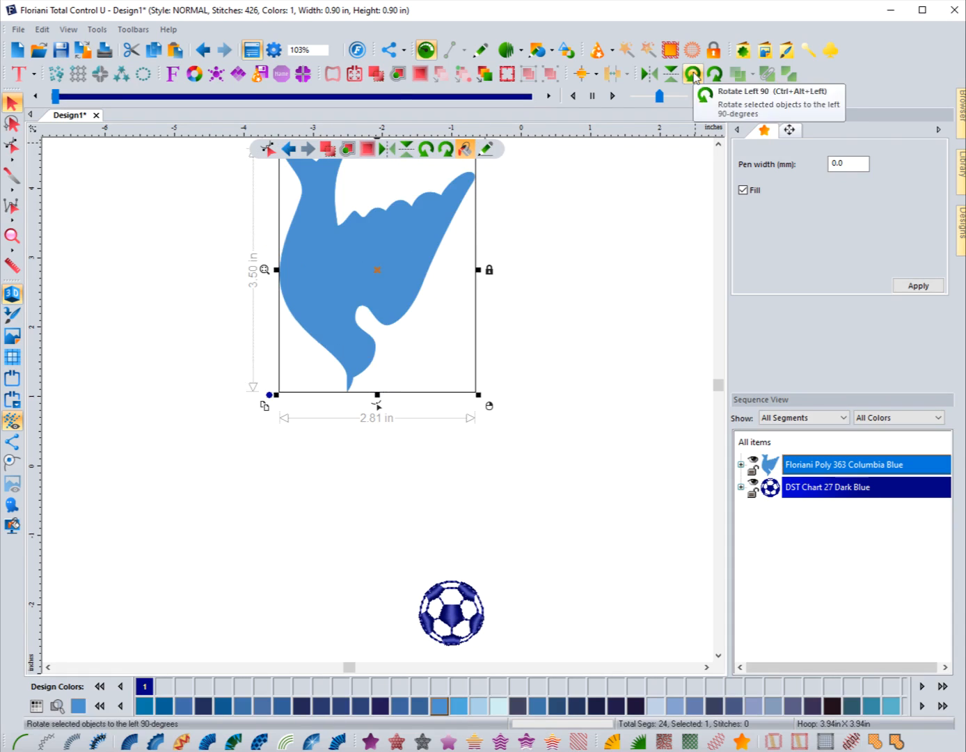
pyautogui.click(694, 74)
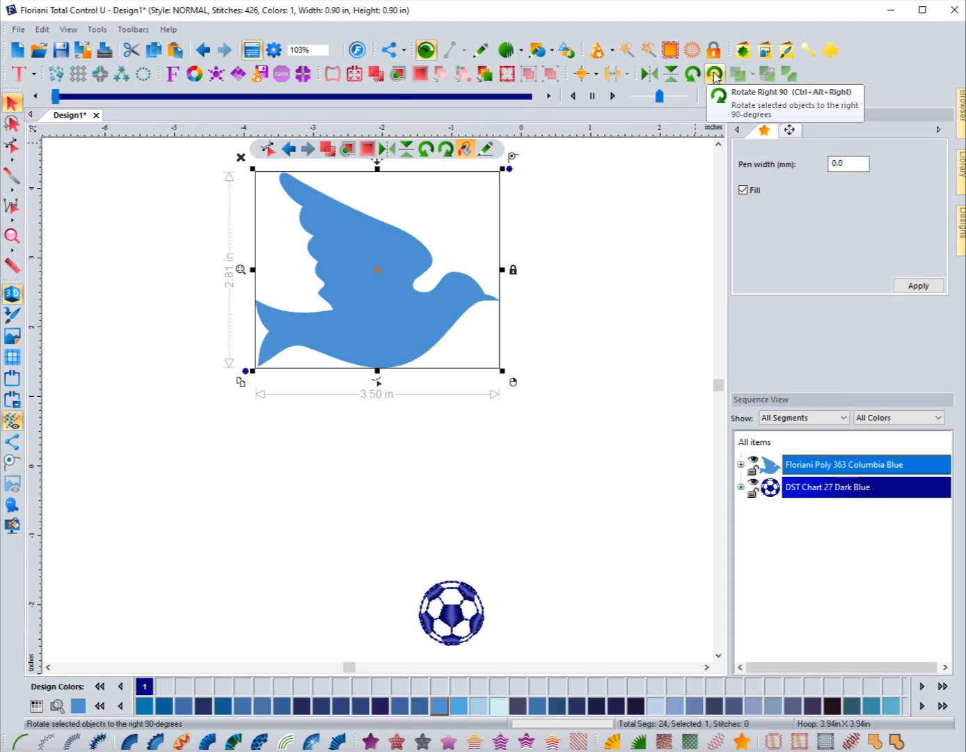
pyautogui.click(714, 74)
pyautogui.click(714, 74)
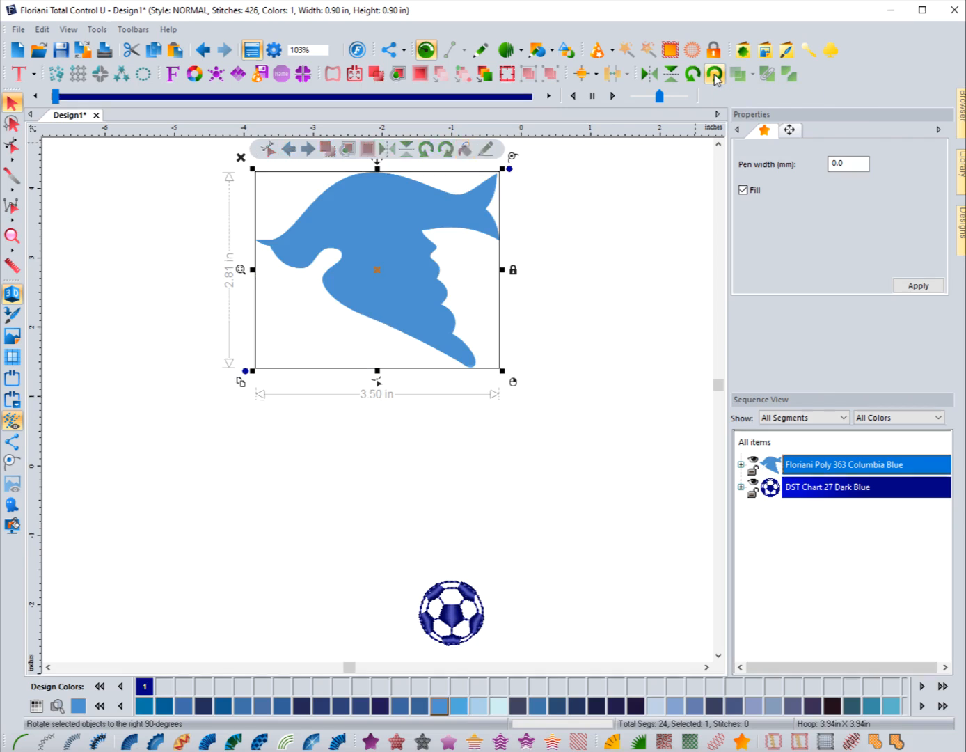
pyautogui.click(714, 74)
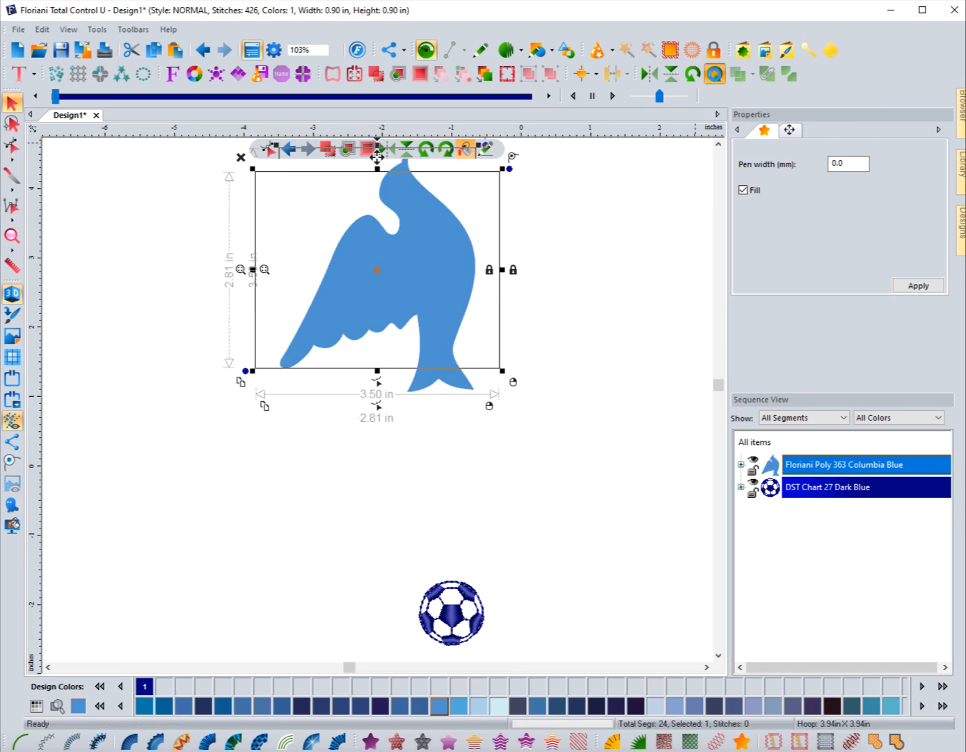
pyautogui.click(714, 74)
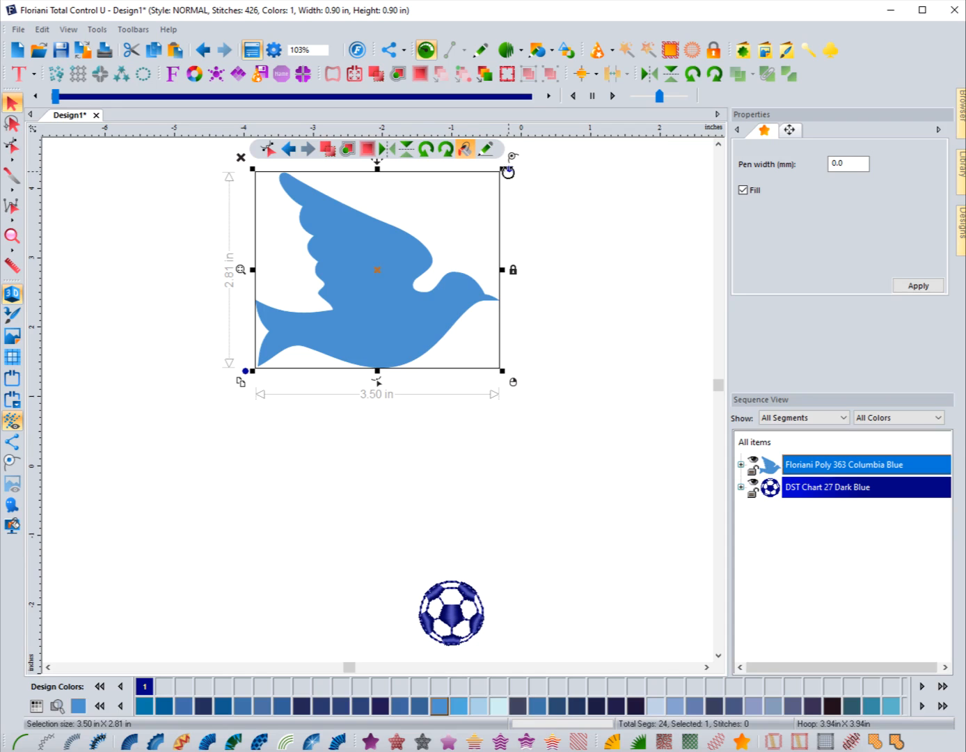
# - Rotate the dove freehand around its centre, leaving it only slightly tilted
pyautogui.moveTo(508, 172); pyautogui.dragTo(437, 222)
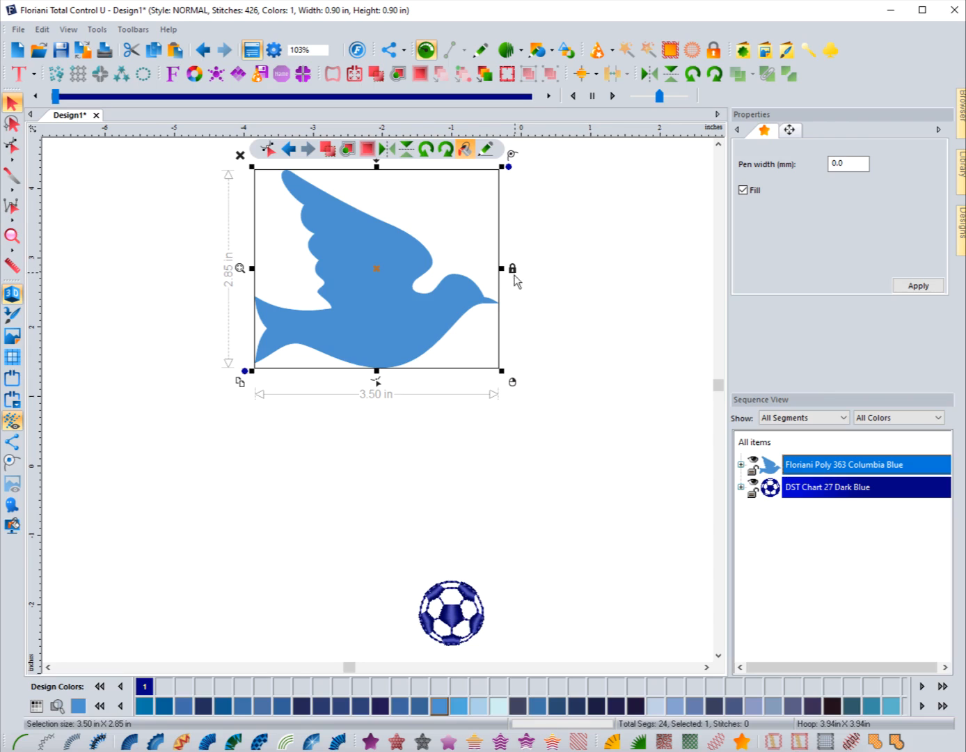
# - Select the whole soccer ball and move it up to below the dove's tail
pyautogui.moveTo(389, 561); pyautogui.dragTo(505, 658)
pyautogui.moveTo(462, 618); pyautogui.dragTo(249, 487)
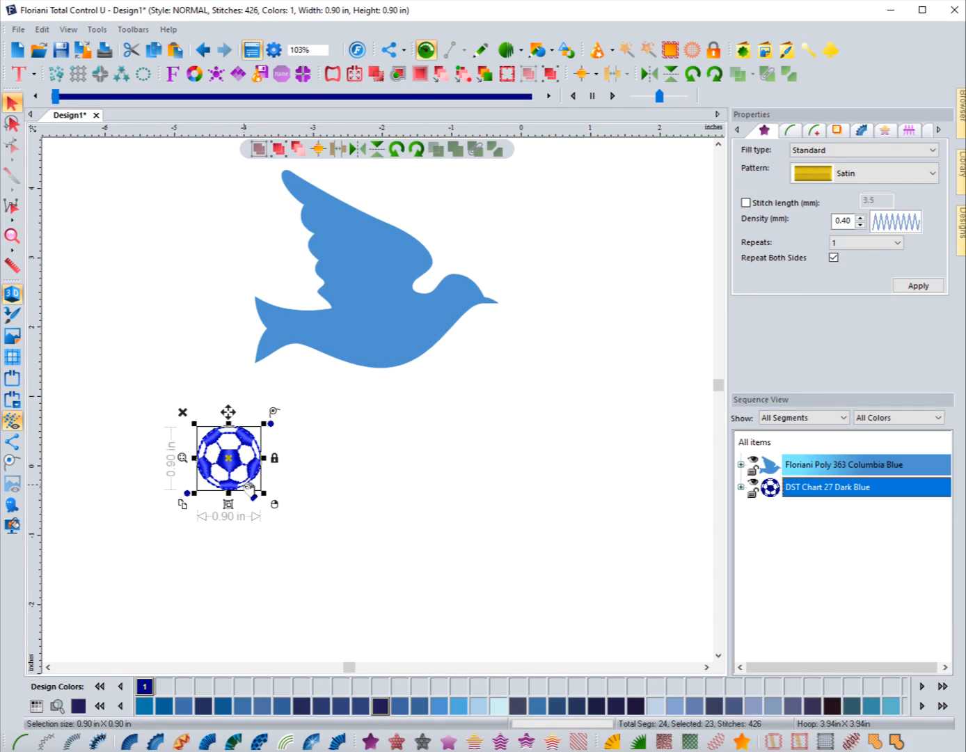
# - Duplicate the soccer ball and place the copy just to its right, slightly lower than the original
pyautogui.click(183, 504)
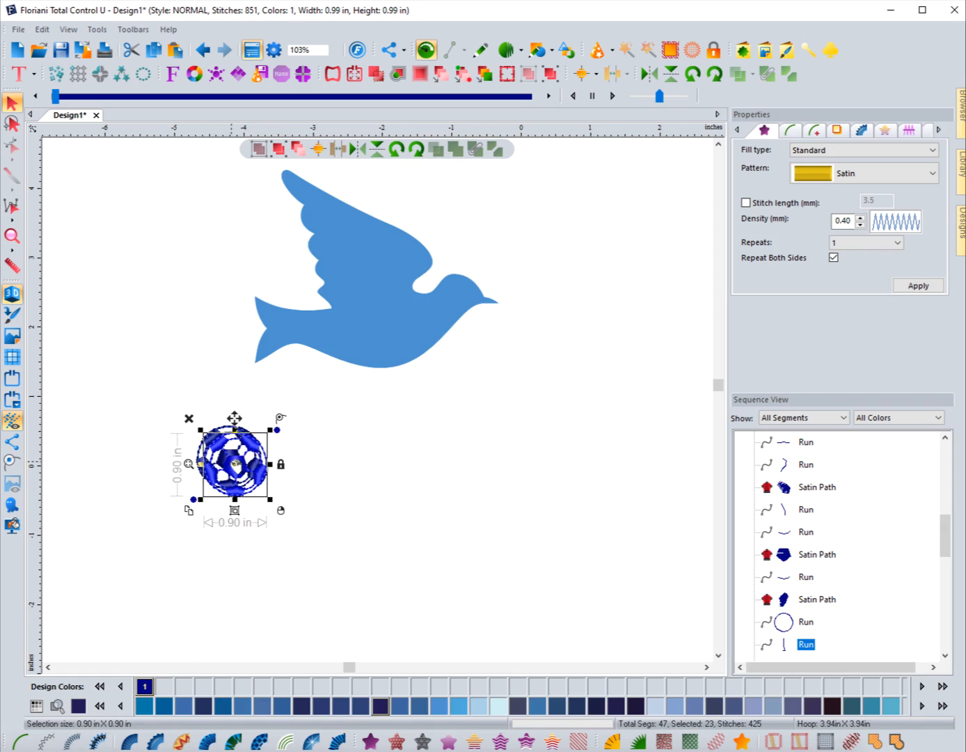
pyautogui.moveTo(238, 464); pyautogui.dragTo(309, 457)
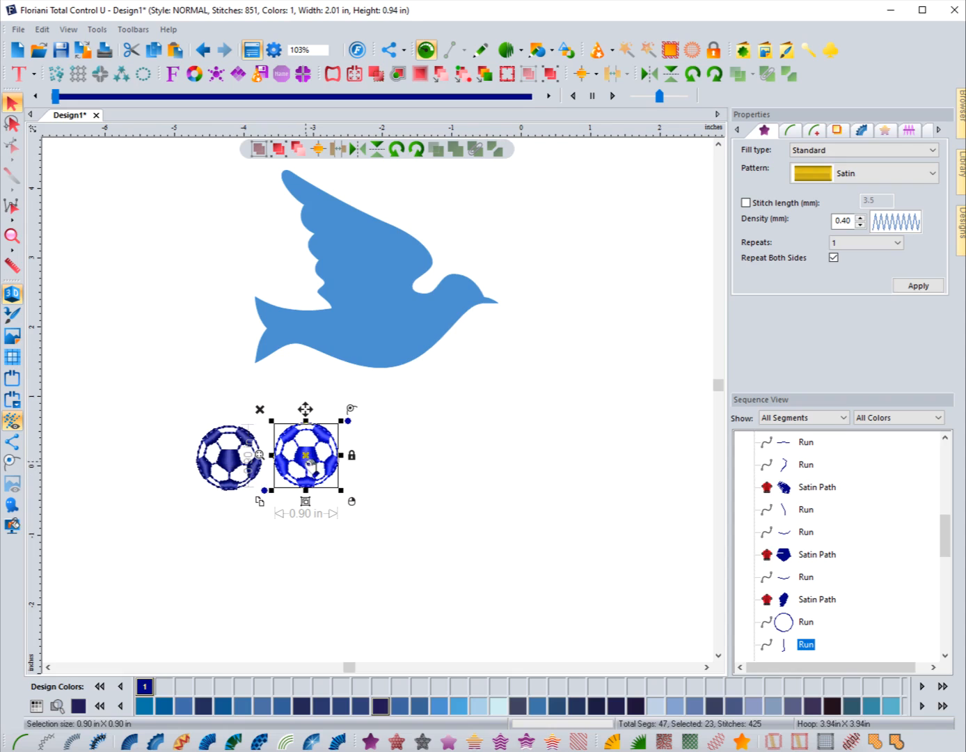
pyautogui.moveTo(307, 456); pyautogui.dragTo(308, 462)
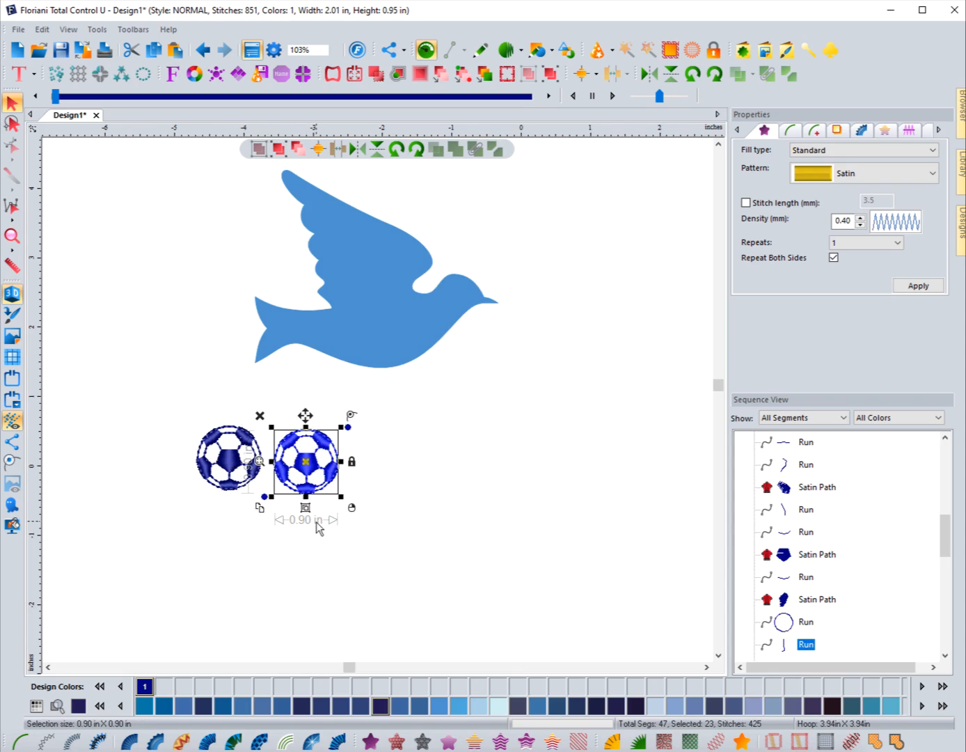
pyautogui.click(317, 527)
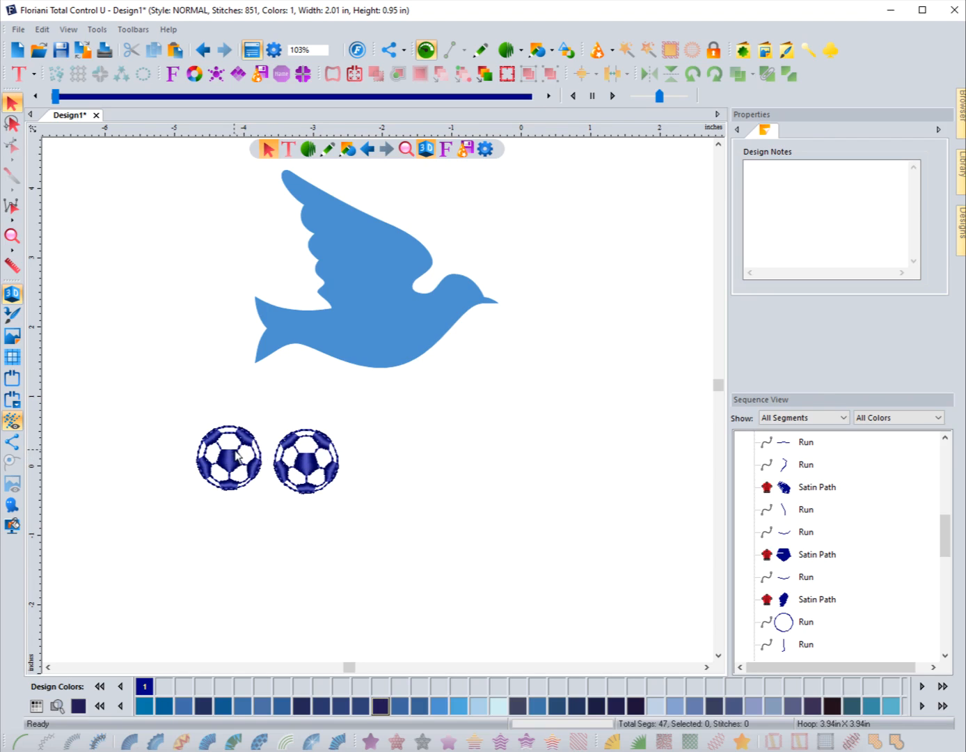
pyautogui.moveTo(311, 469); pyautogui.dragTo(310, 466)
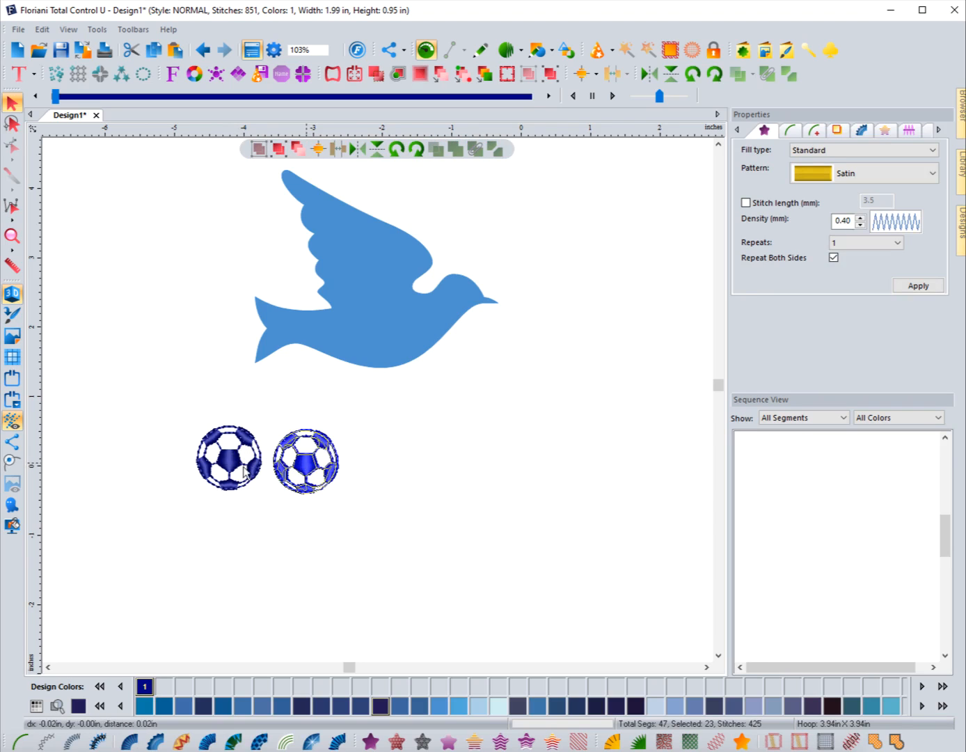
# - Select both soccer balls, align their top edges, and clear the selection
pyautogui.moveTo(155, 410); pyautogui.dragTo(383, 521)
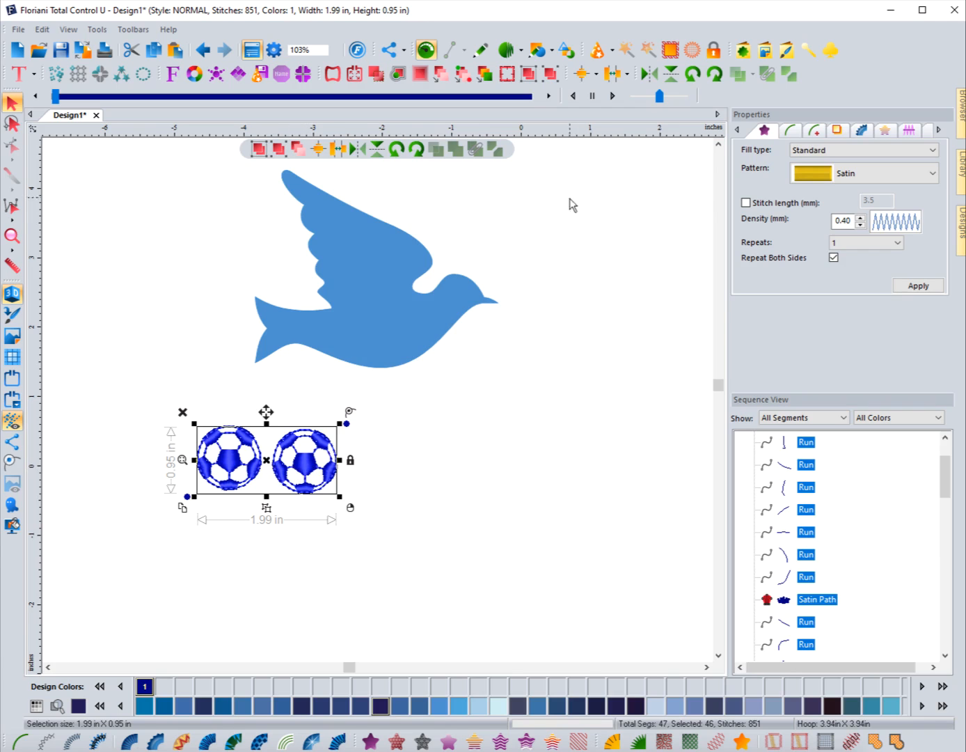
pyautogui.click(588, 81)
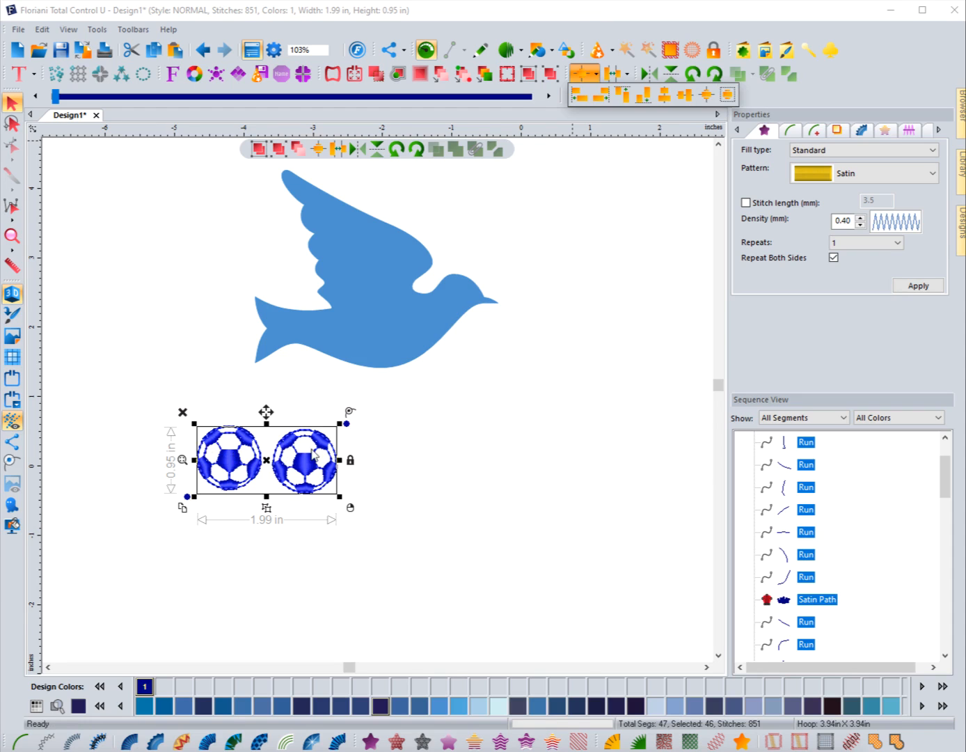
pyautogui.click(622, 95)
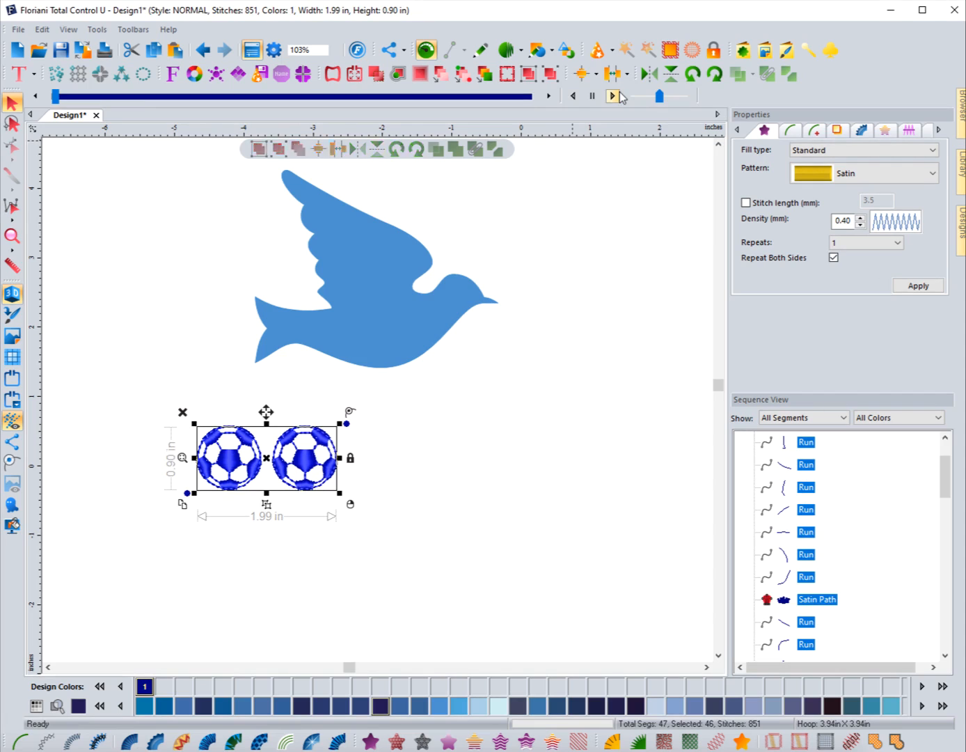
pyautogui.click(388, 460)
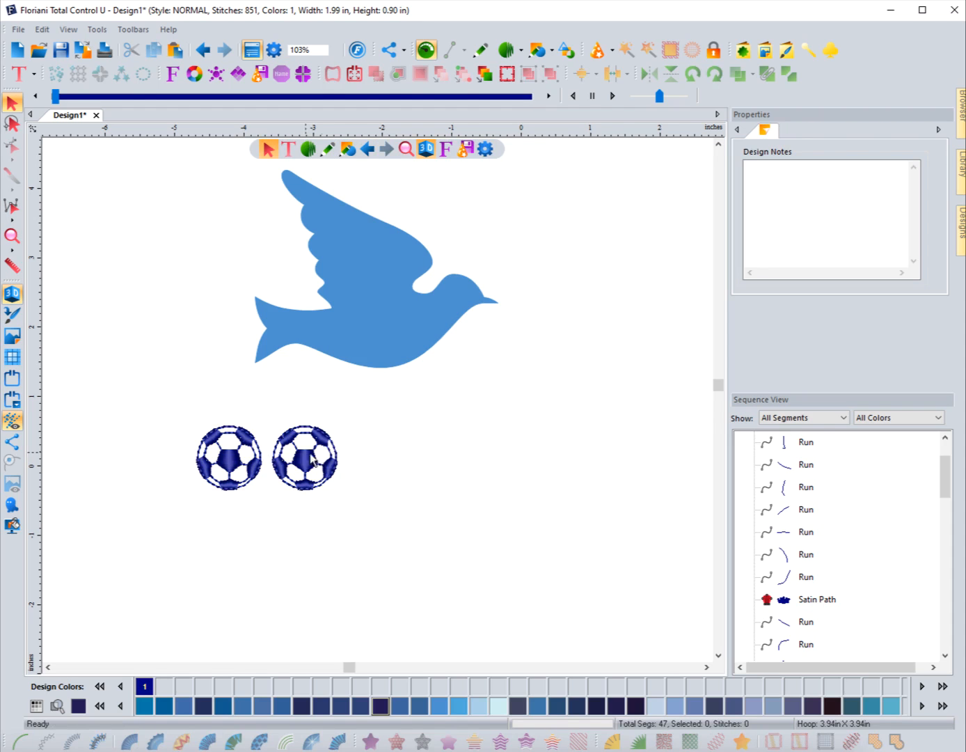
# - Scale the right soccer ball down proportionally and move it slightly lower beside the larger one
pyautogui.click(316, 491)
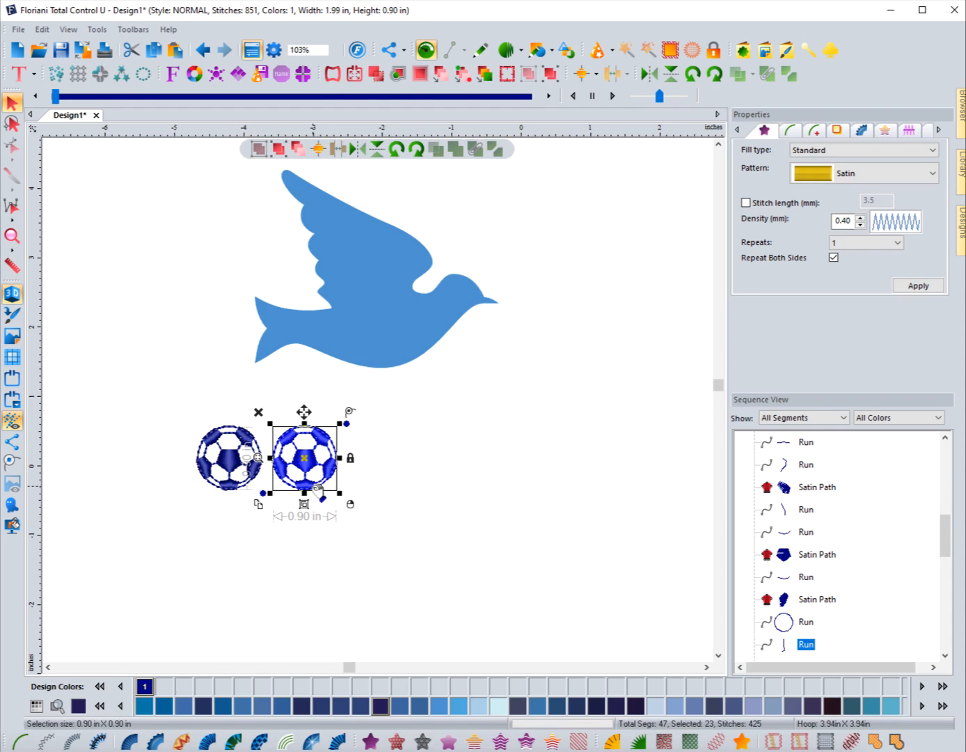
pyautogui.moveTo(340, 494); pyautogui.dragTo(311, 467)
pyautogui.click(330, 520)
pyautogui.click(311, 460)
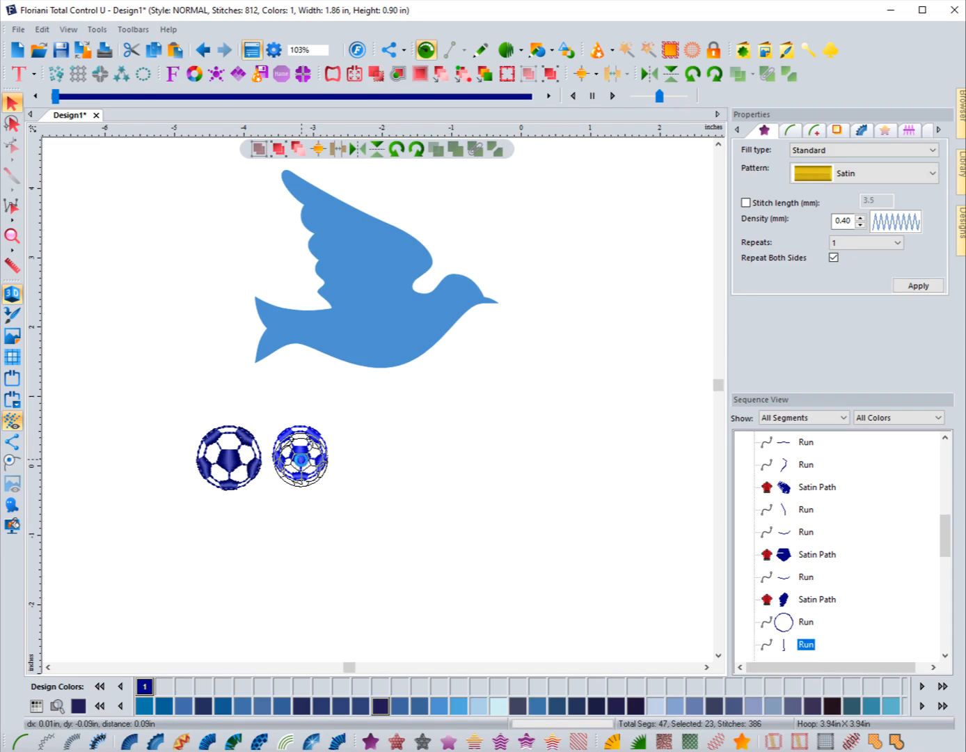
pyautogui.click(362, 513)
# - Select both soccer balls and align them first along their top edges and finally along their bottom edges
pyautogui.moveTo(437, 520); pyautogui.dragTo(147, 421)
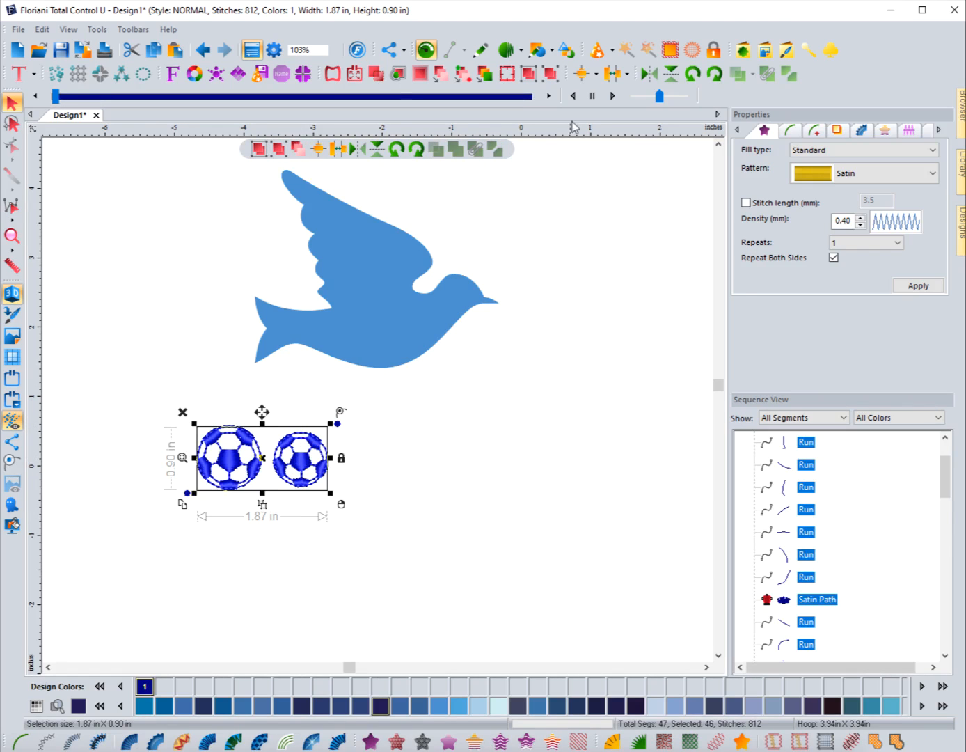
pyautogui.click(596, 75)
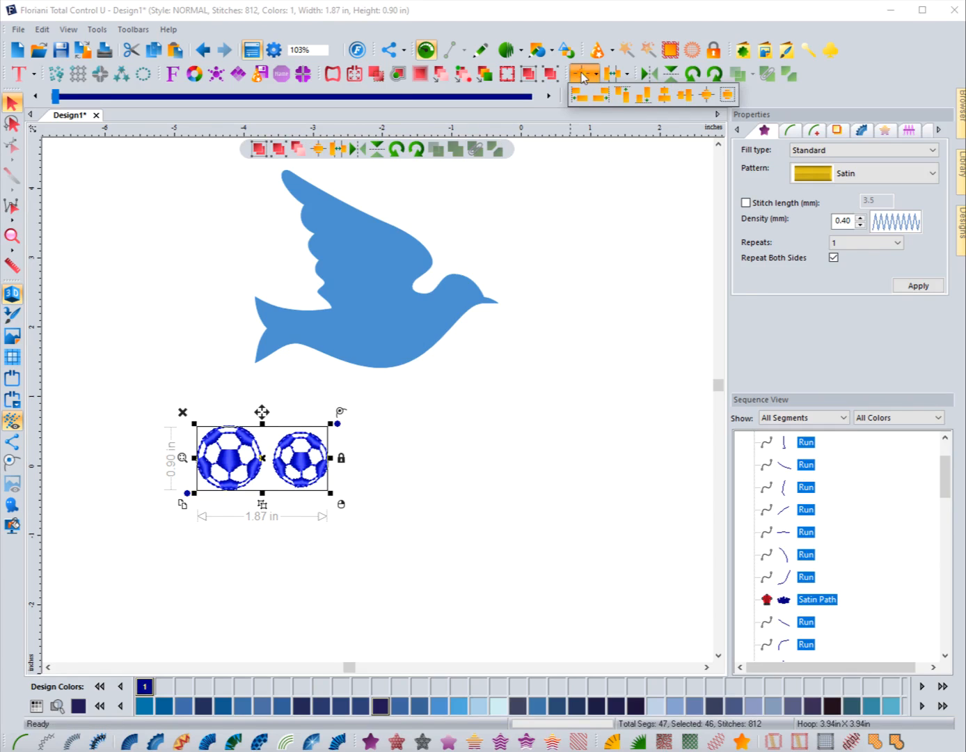
pyautogui.click(622, 93)
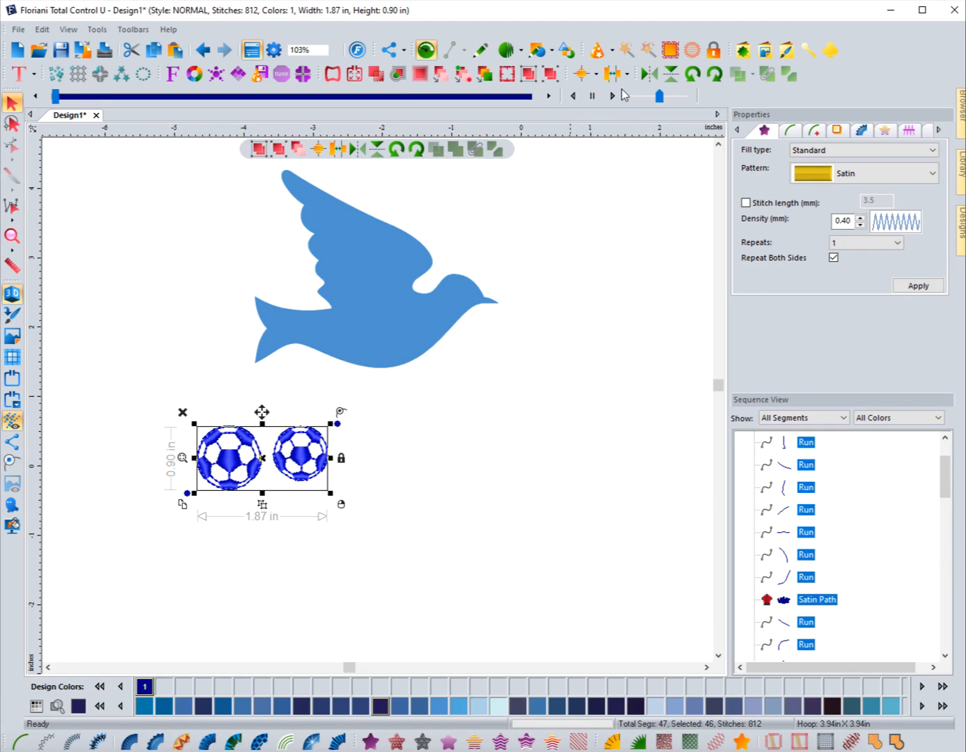
pyautogui.click(596, 77)
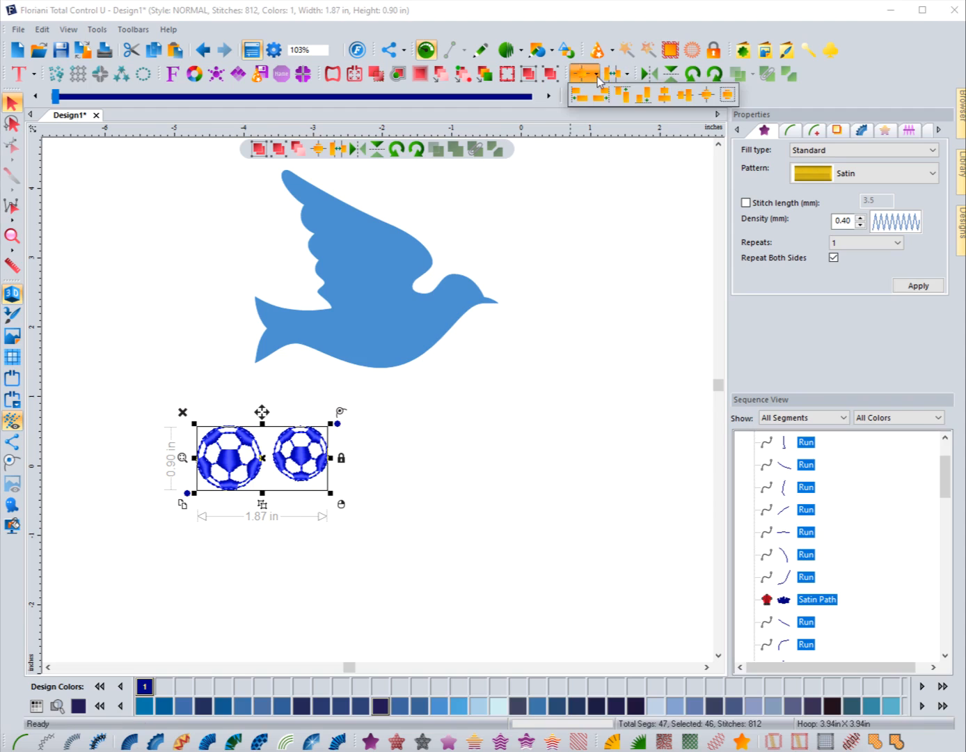
pyautogui.click(645, 94)
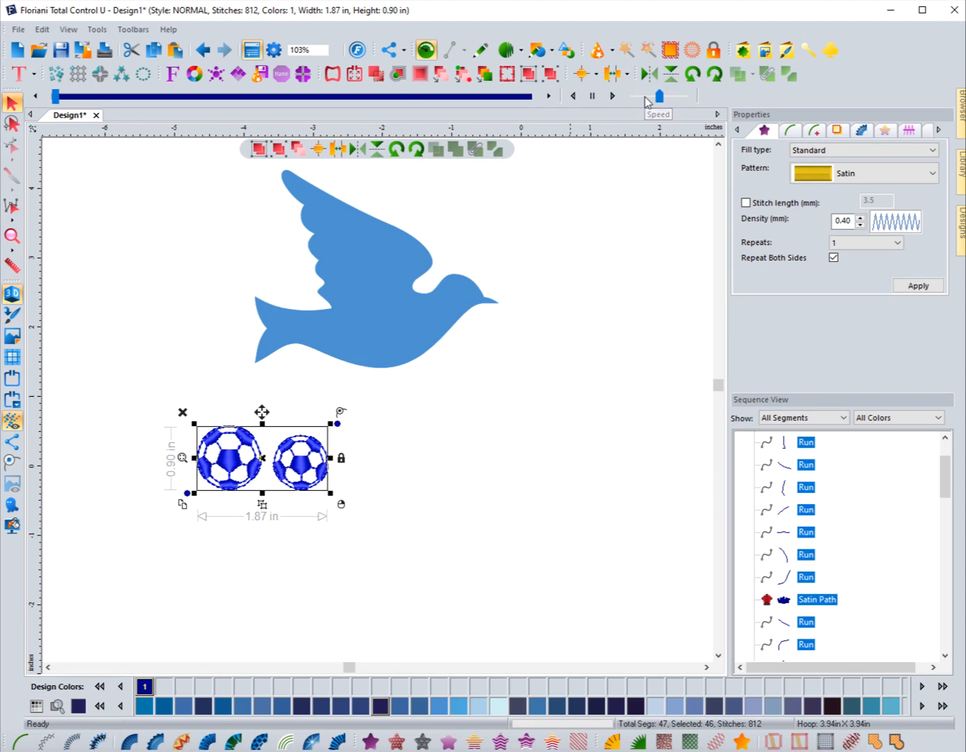
# - Align the two selected soccer balls on their vertical centers and clear the selection
pyautogui.click(595, 80)
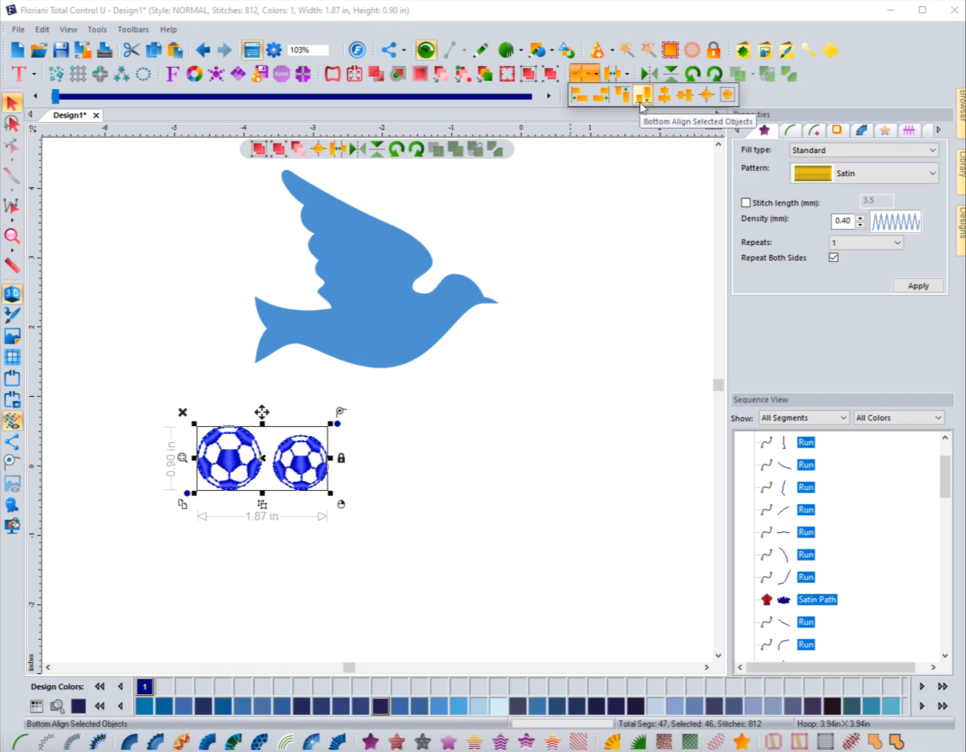
pyautogui.click(685, 98)
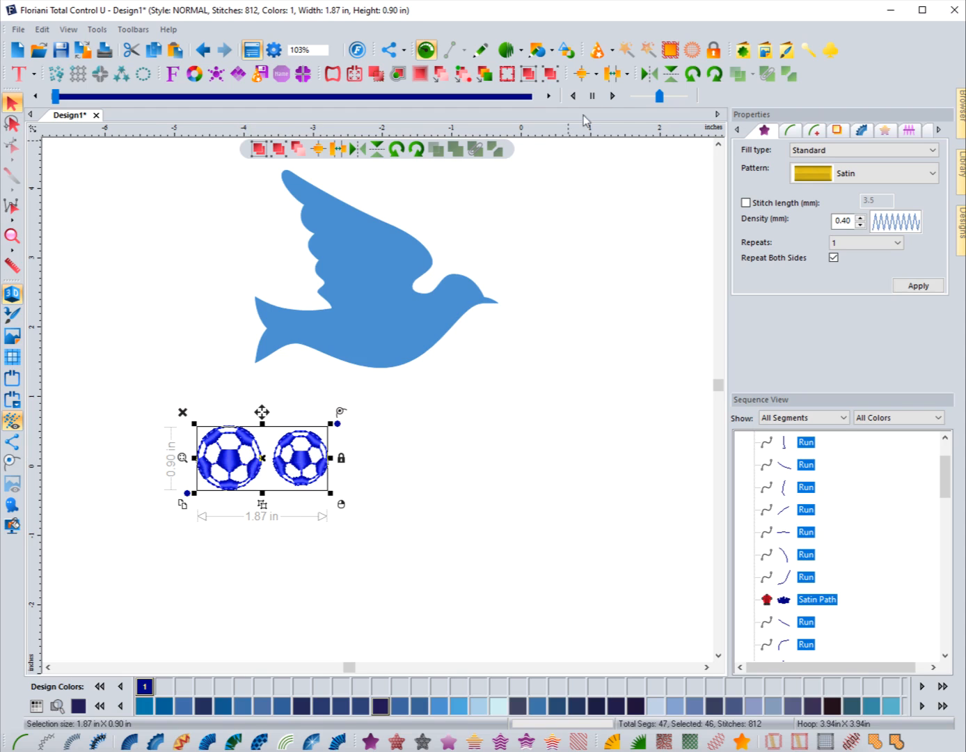
pyautogui.click(394, 473)
# - Move the smaller soccer ball directly below the larger one and clear the selection
pyautogui.click(315, 469)
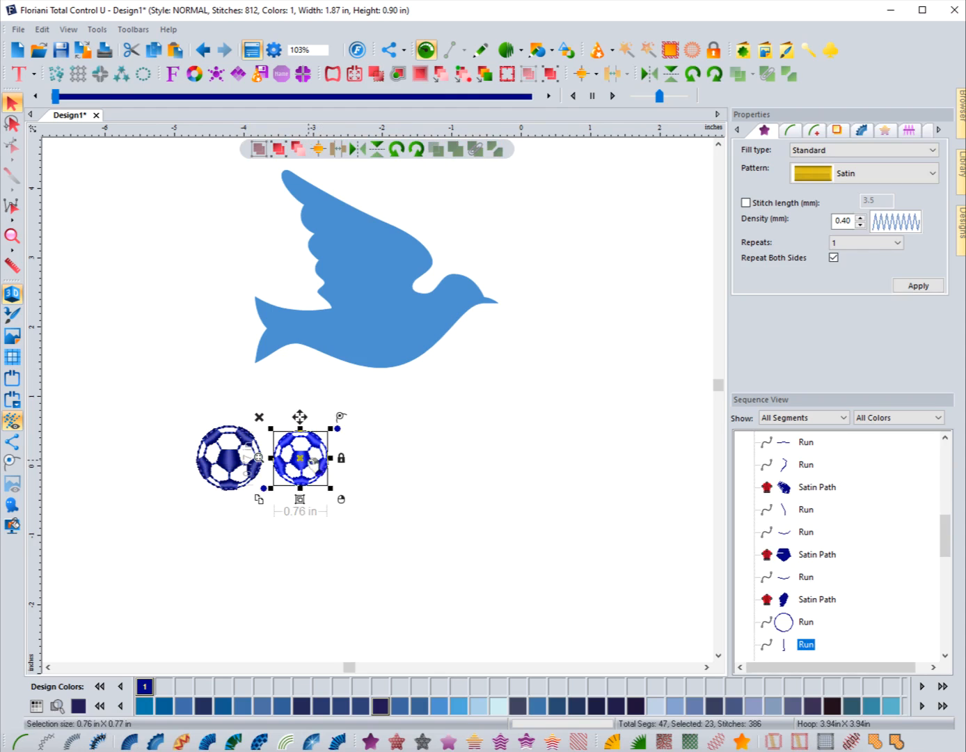
pyautogui.moveTo(304, 460); pyautogui.dragTo(235, 533)
pyautogui.click(165, 415)
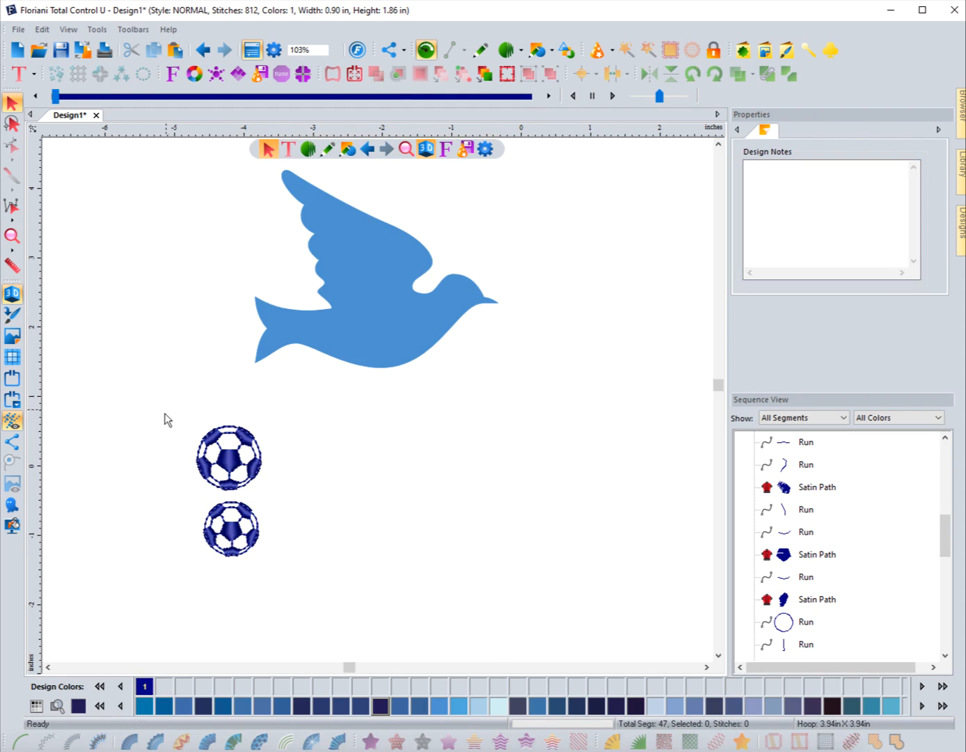
# - Select both stacked soccer balls and align their left edges
pyautogui.moveTo(168, 406); pyautogui.dragTo(311, 579)
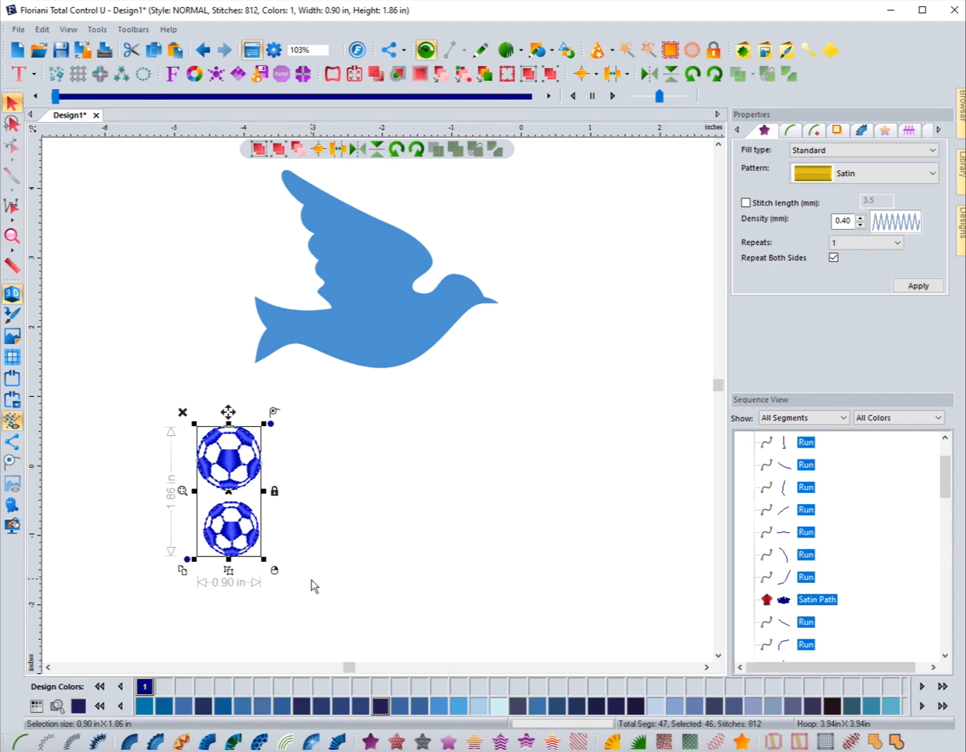
pyautogui.click(597, 76)
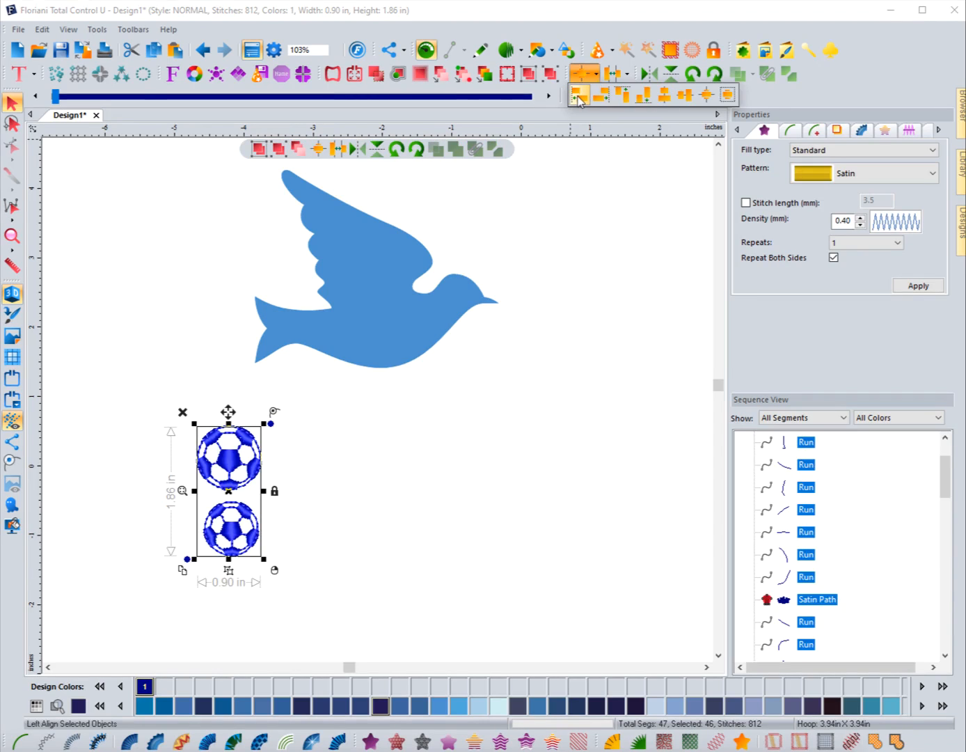
pyautogui.click(578, 98)
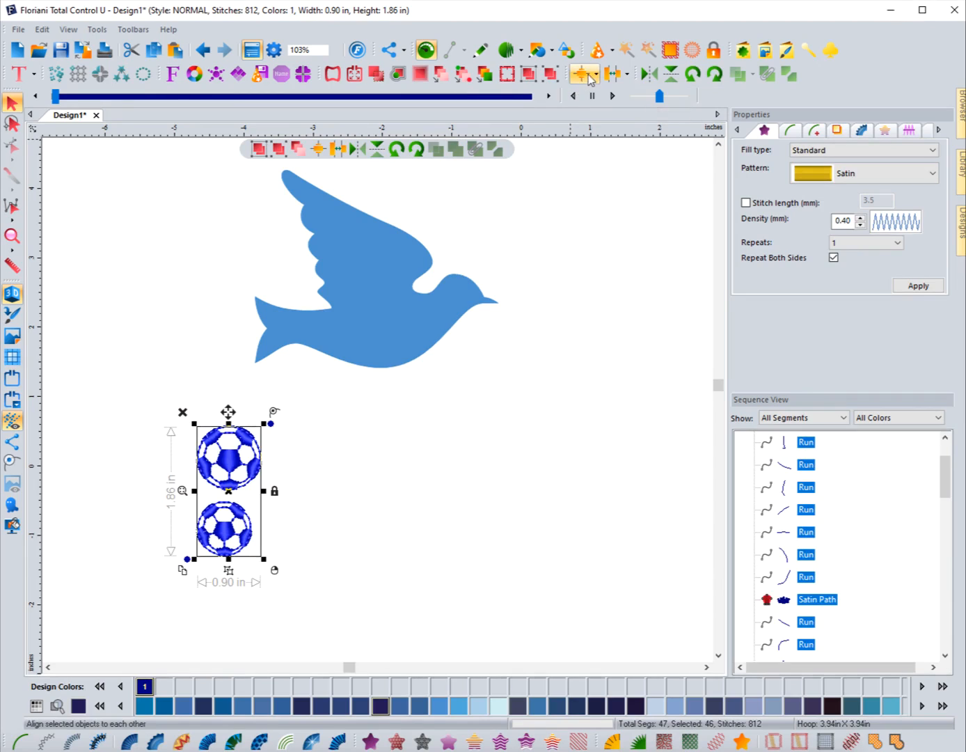
# - Align the two stacked soccer balls along their right edges and finally on their horizontal centers
pyautogui.click(590, 78)
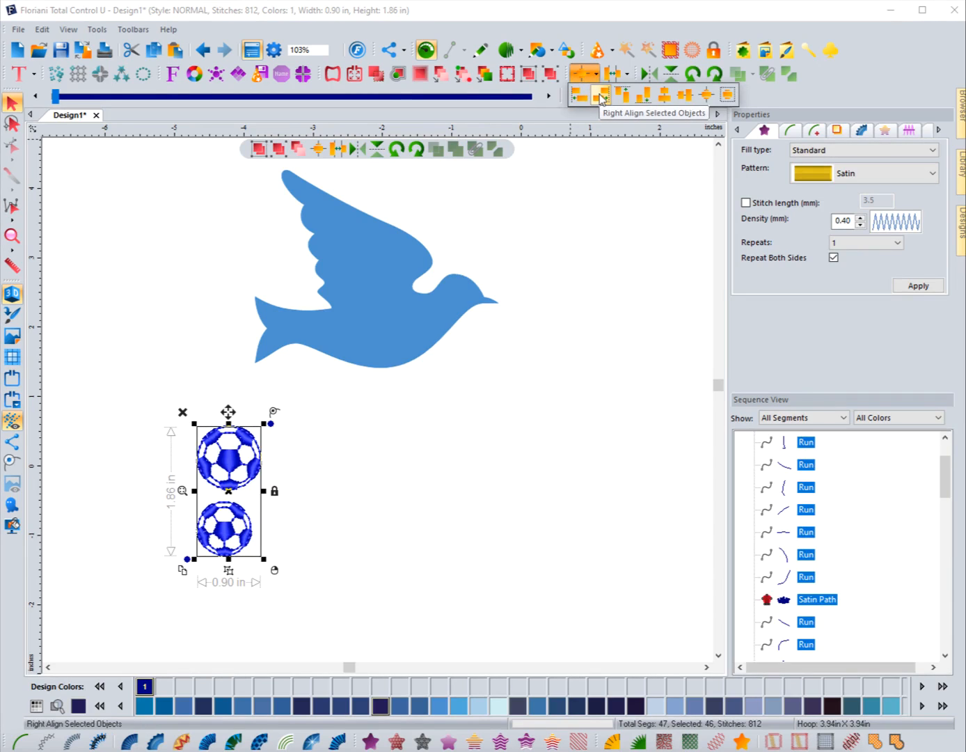
pyautogui.click(600, 97)
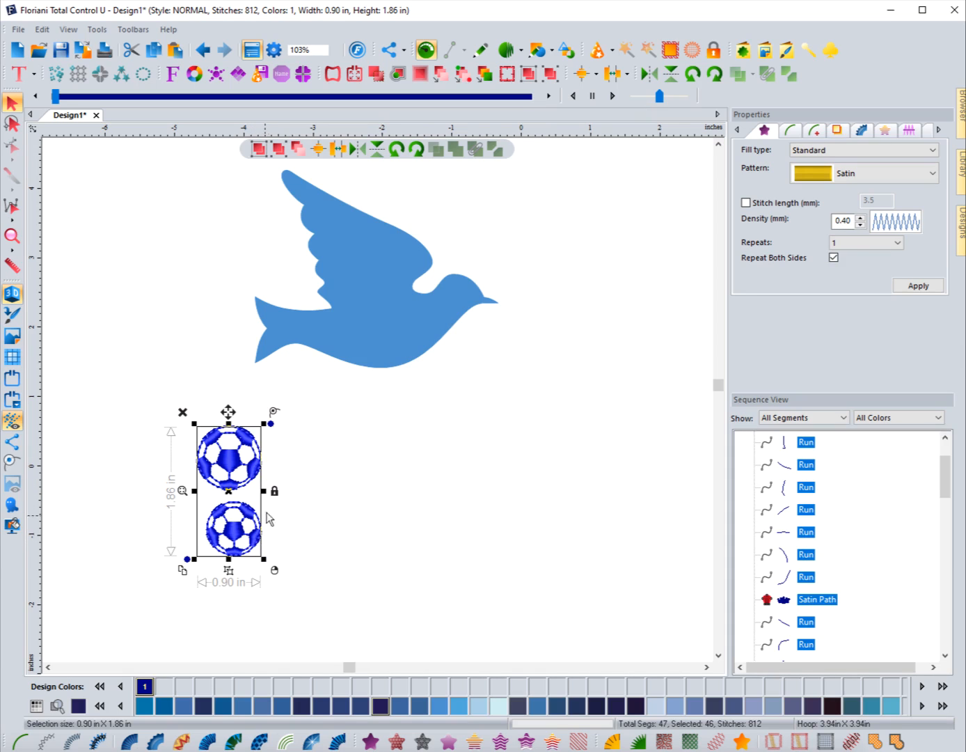
pyautogui.click(588, 78)
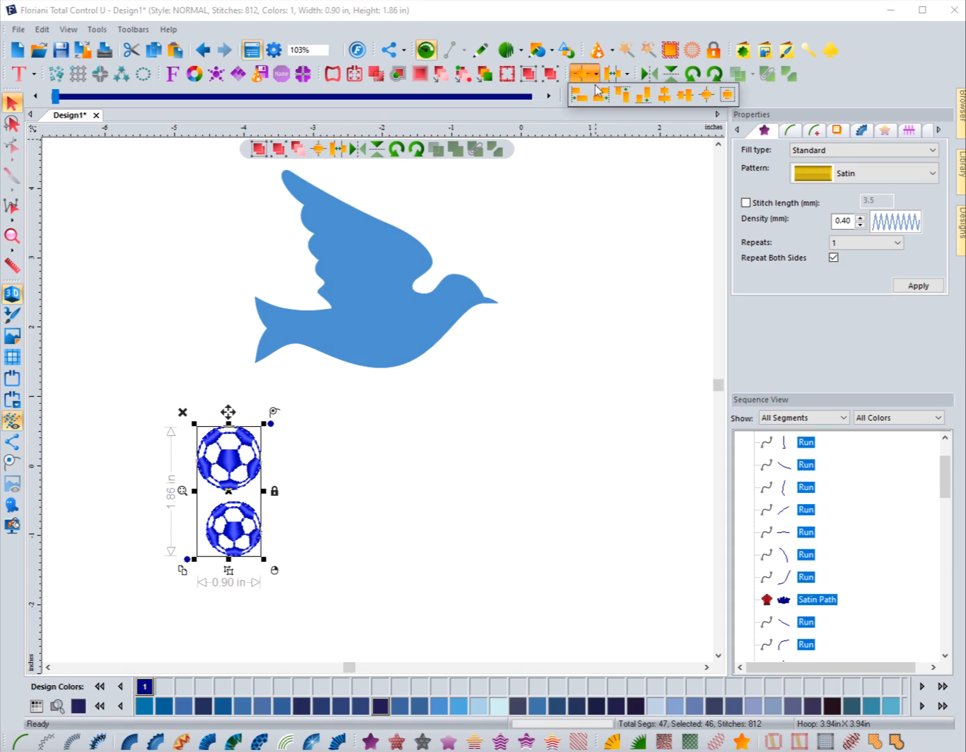
pyautogui.click(663, 97)
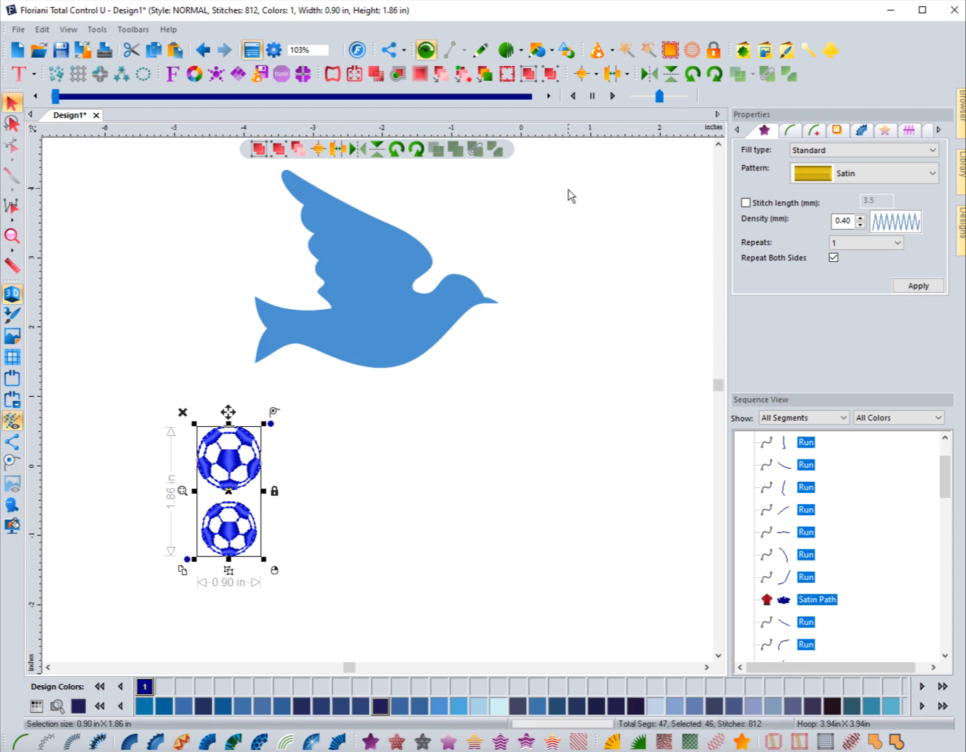
# - Center the stacked pair of soccer balls as a group on the workspace origin
pyautogui.click(627, 75)
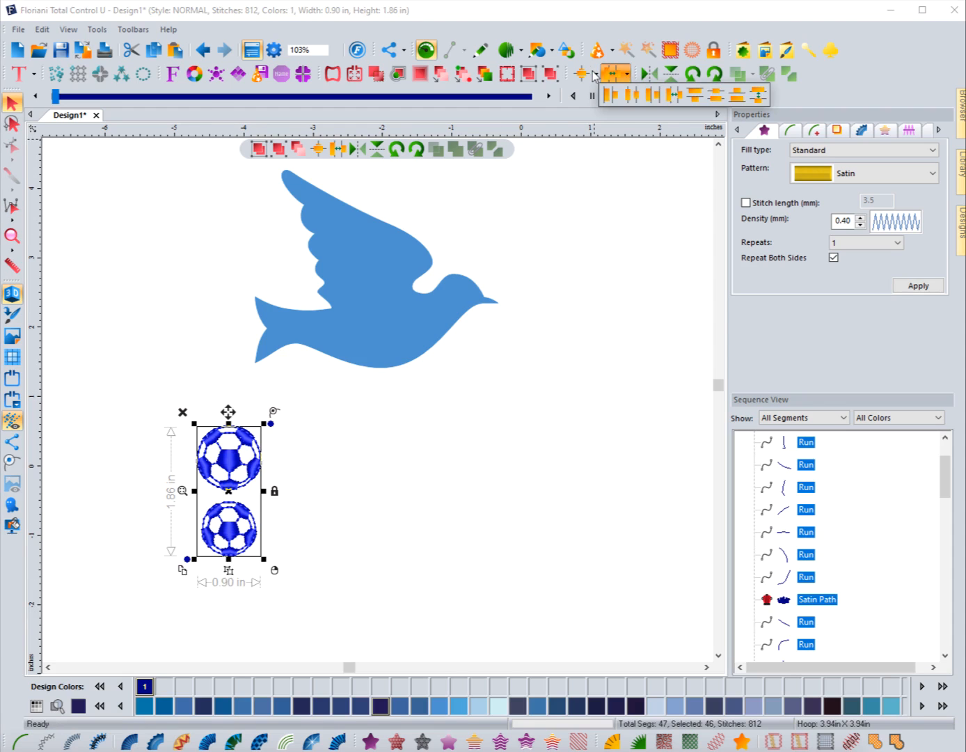
pyautogui.click(595, 75)
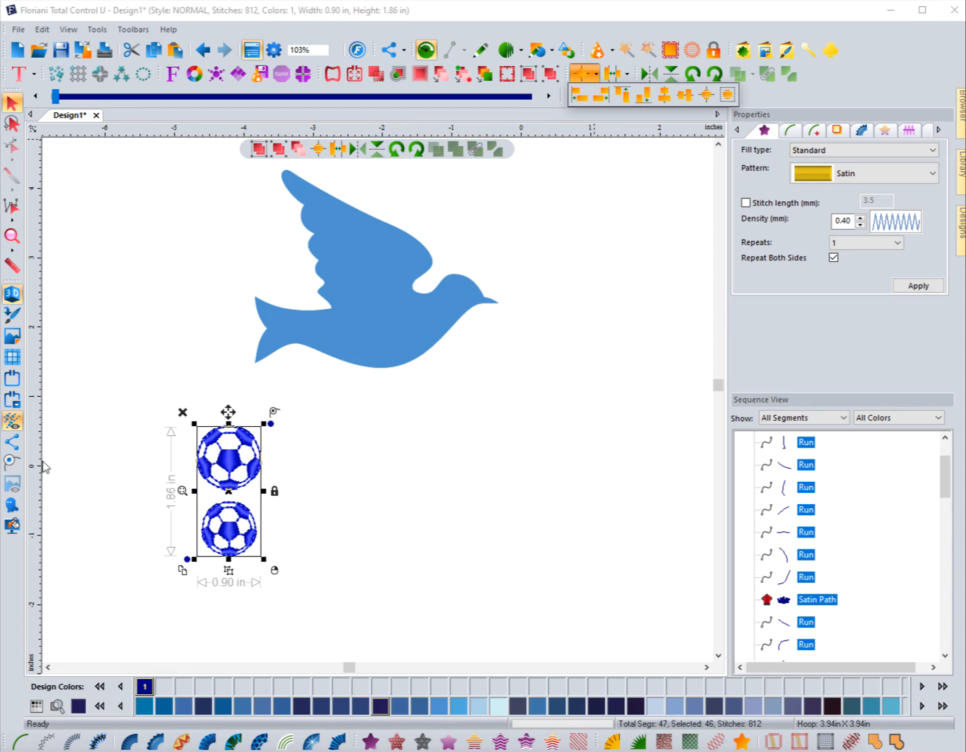
pyautogui.click(705, 96)
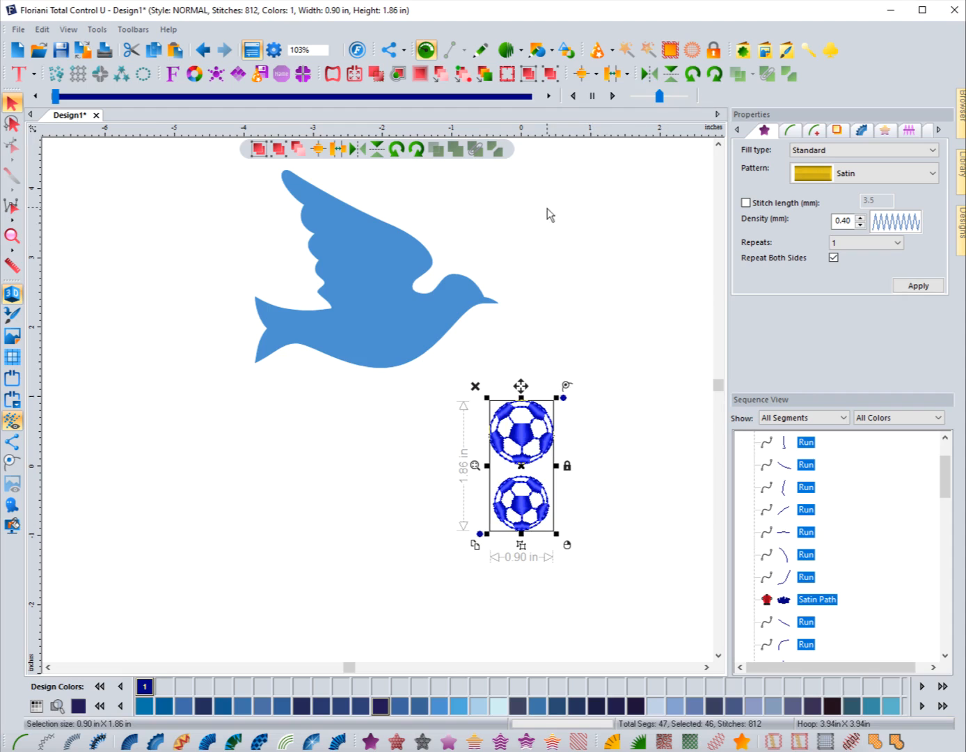
# - Add a vertical and a horizontal guideline crossing at the origin, and clear the selection
pyautogui.moveTo(34, 306); pyautogui.dragTo(522, 206)
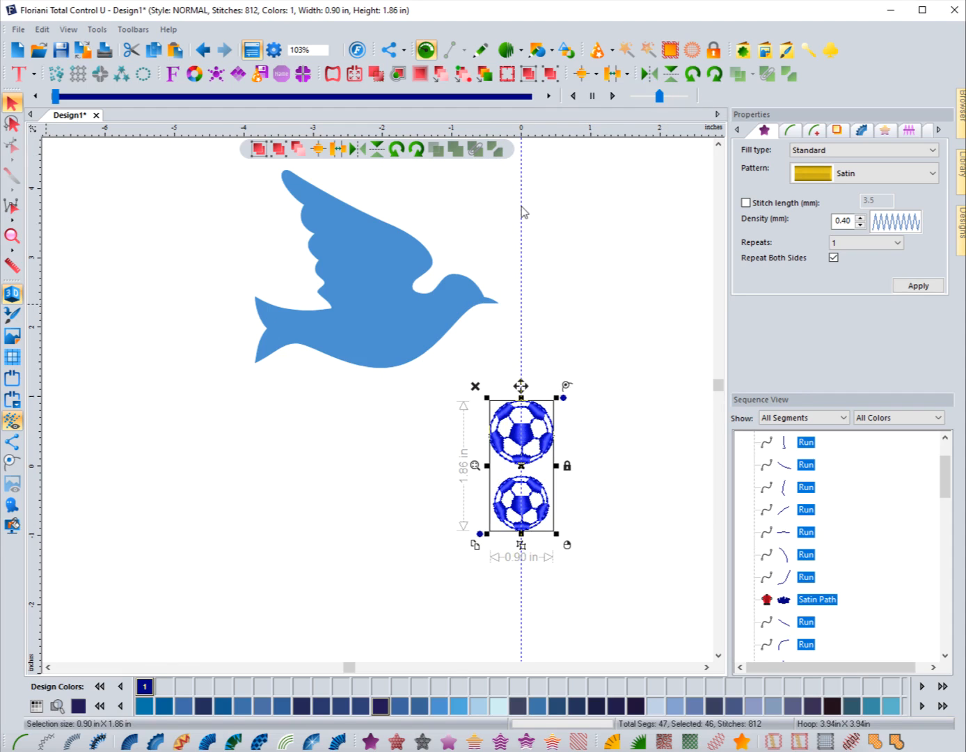
pyautogui.moveTo(546, 131); pyautogui.dragTo(594, 467)
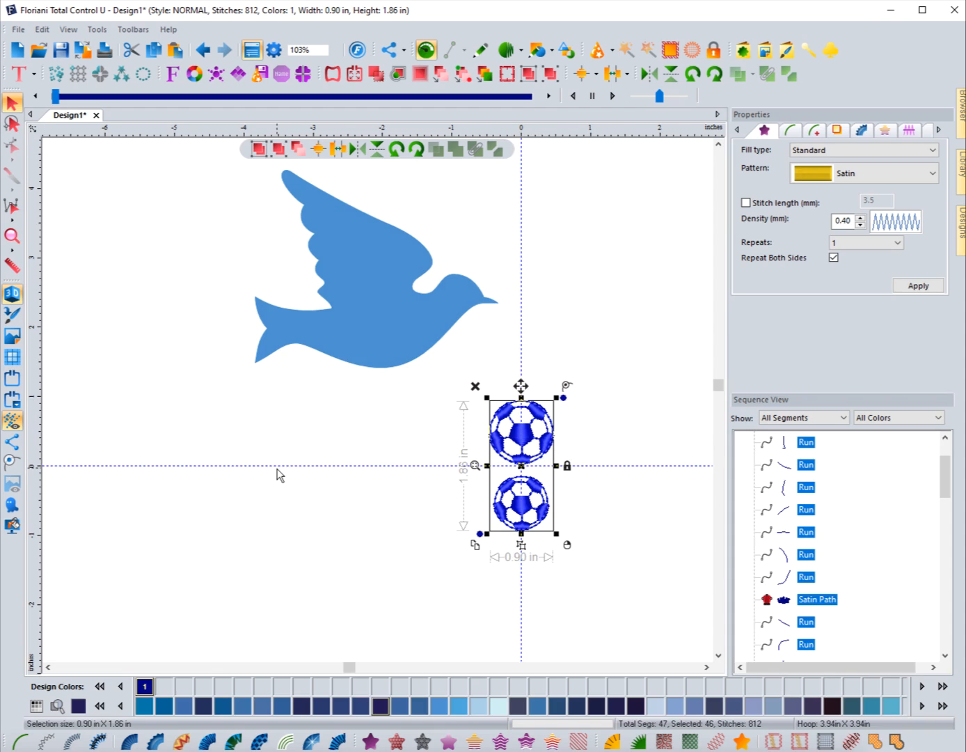
pyautogui.click(370, 534)
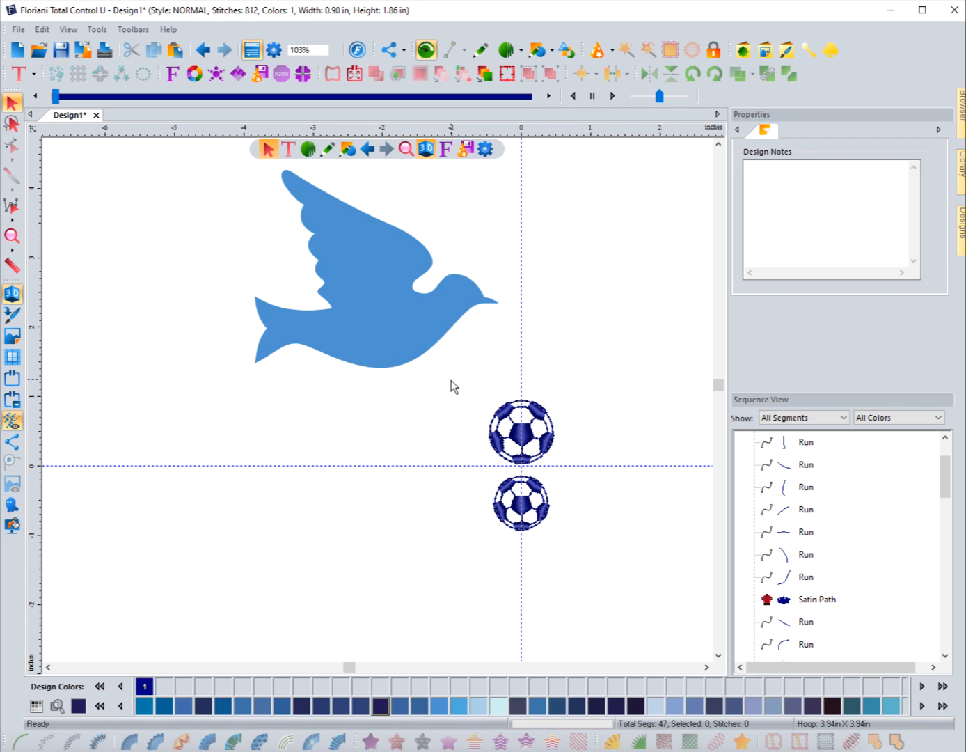
# - Recolor the smaller lower soccer ball to Floriani Poly 361 Light Blue and clear the selection
pyautogui.click(515, 526)
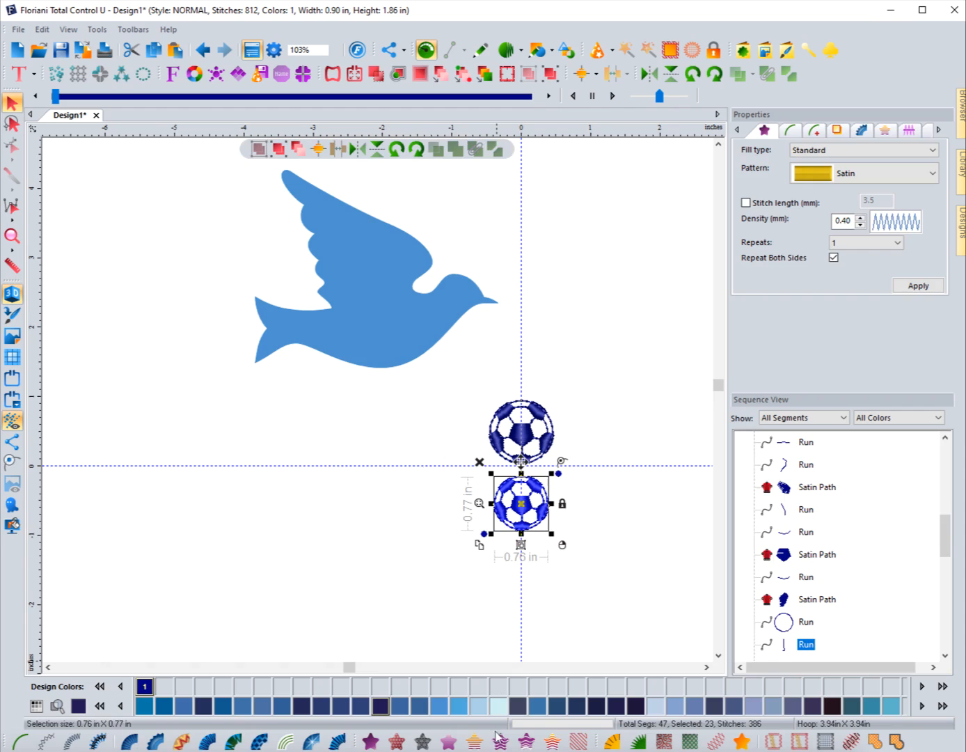
pyautogui.click(498, 705)
pyautogui.click(416, 572)
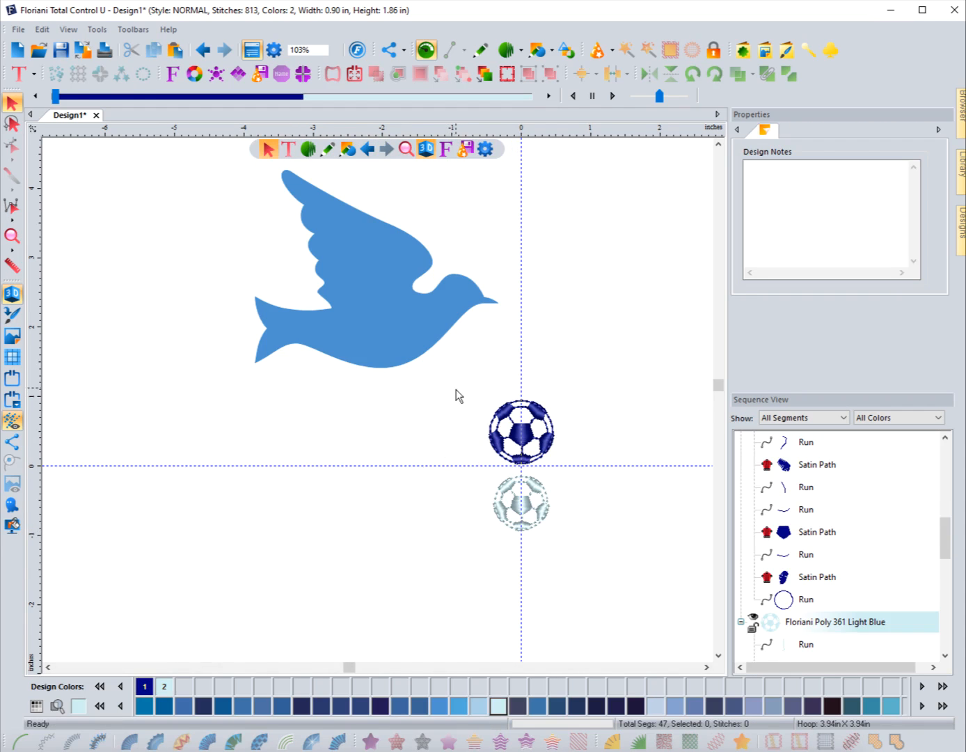
# - Select both soccer balls, center them on each other both horizontally and vertically, and clear the selection
pyautogui.moveTo(454, 384); pyautogui.dragTo(593, 568)
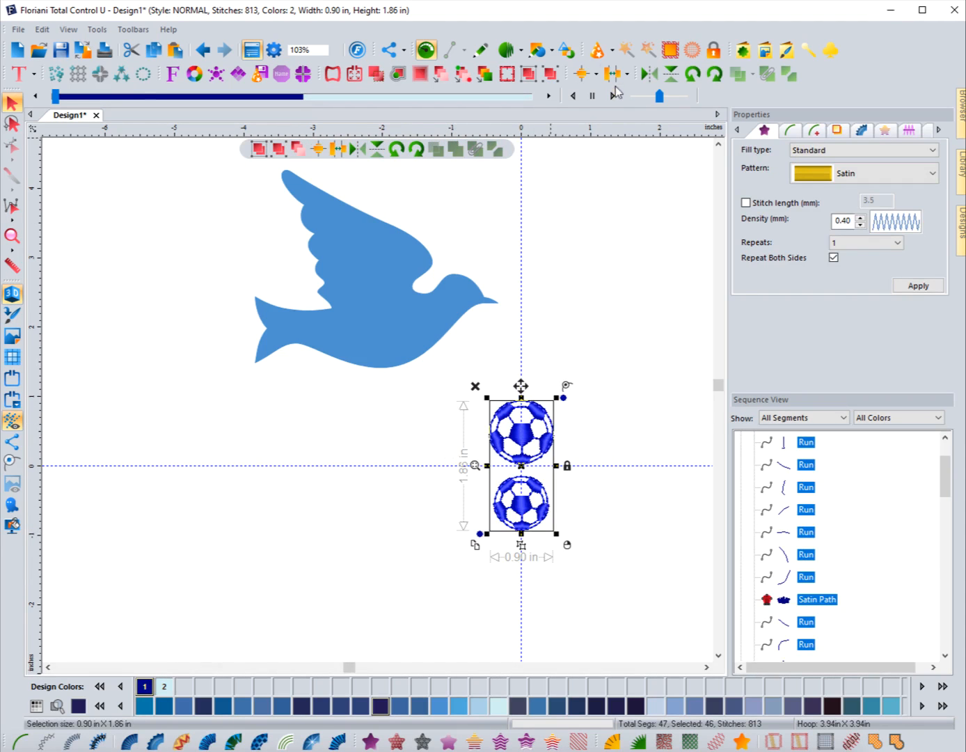
pyautogui.click(596, 76)
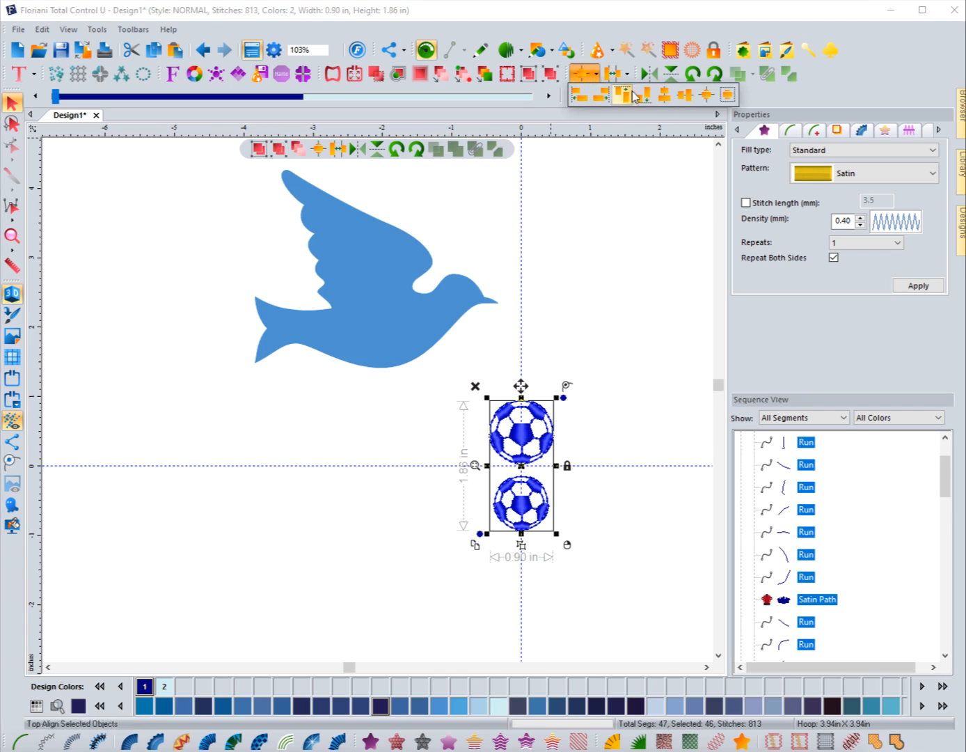
pyautogui.click(726, 95)
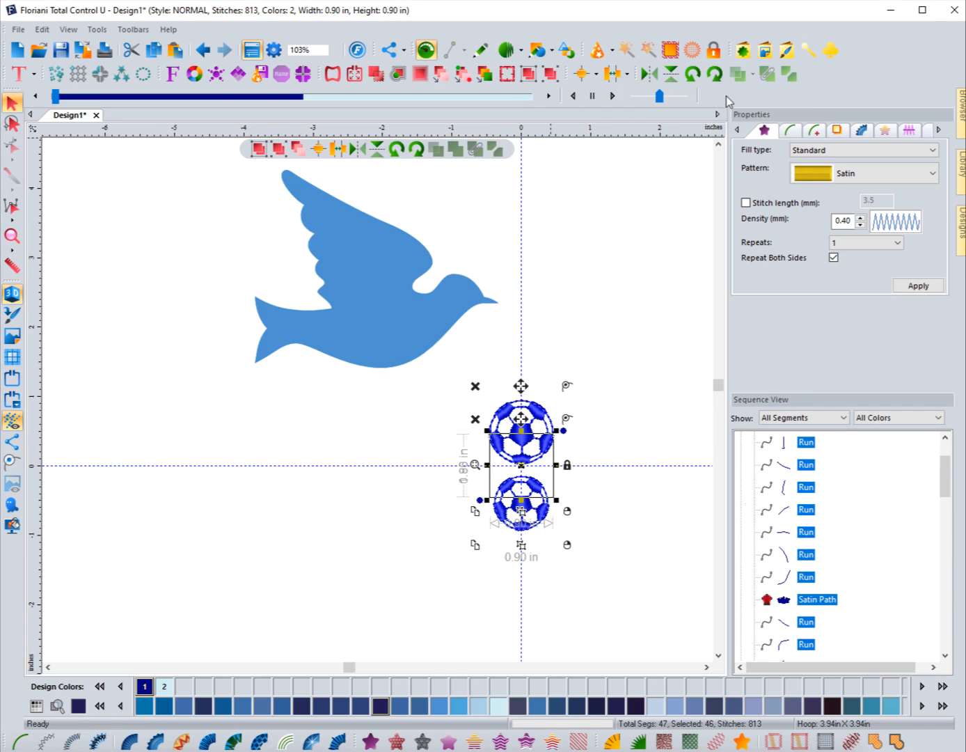
pyautogui.click(488, 391)
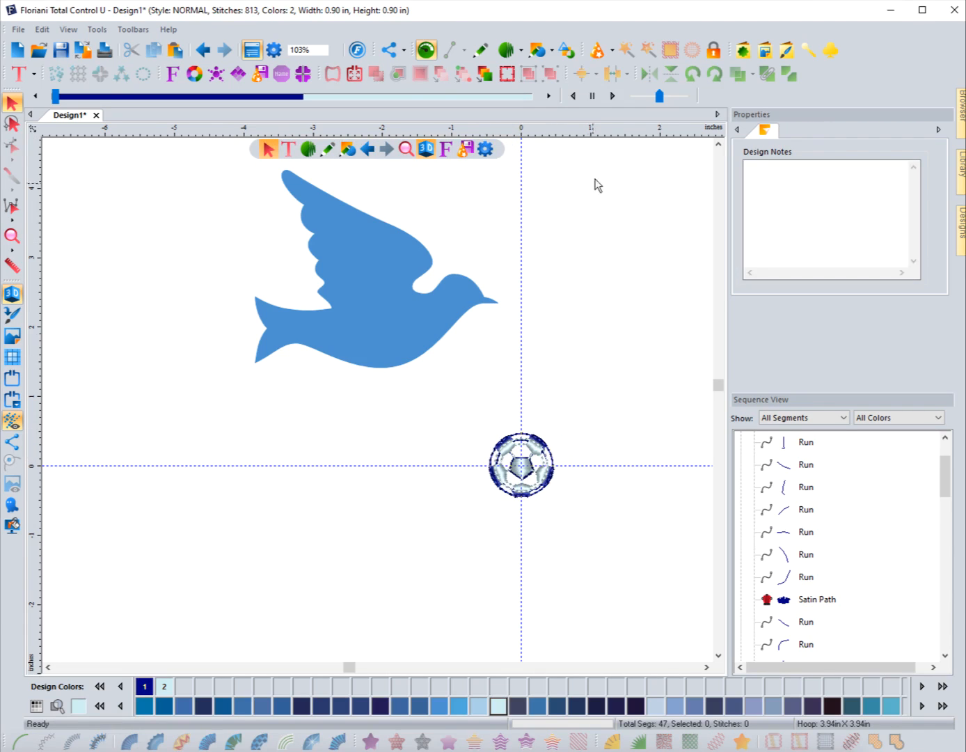
# - Draw a circle about 0.86 in wide to the right of the dove and duplicate it as a smaller inner circle about 0.63 in wide
pyautogui.click(545, 54)
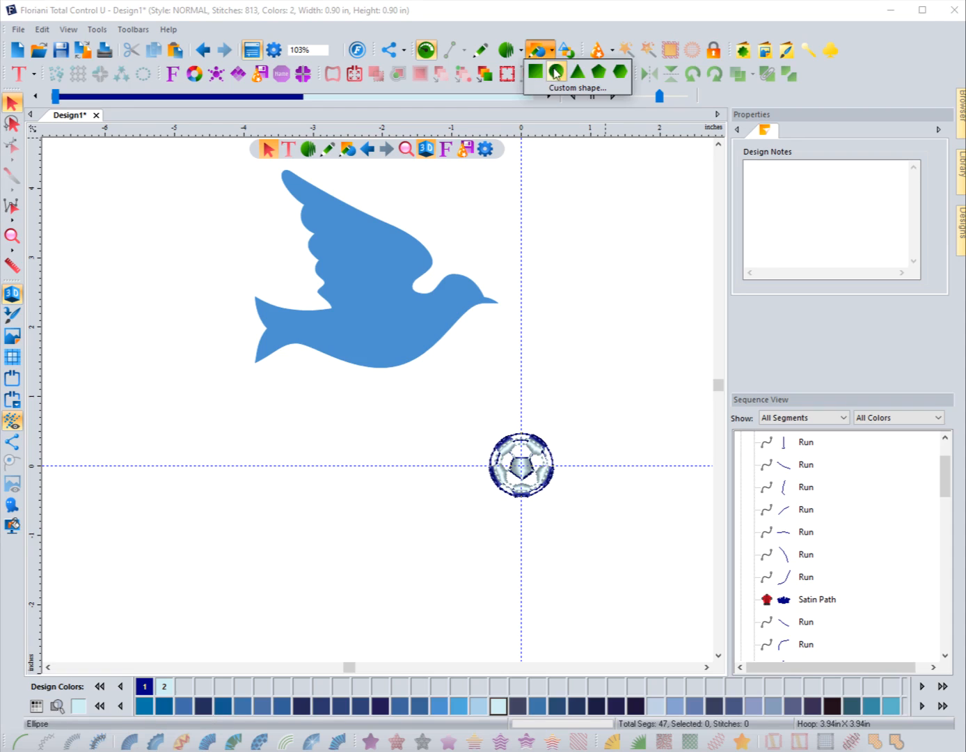
pyautogui.click(556, 70)
pyautogui.moveTo(566, 234); pyautogui.dragTo(620, 294)
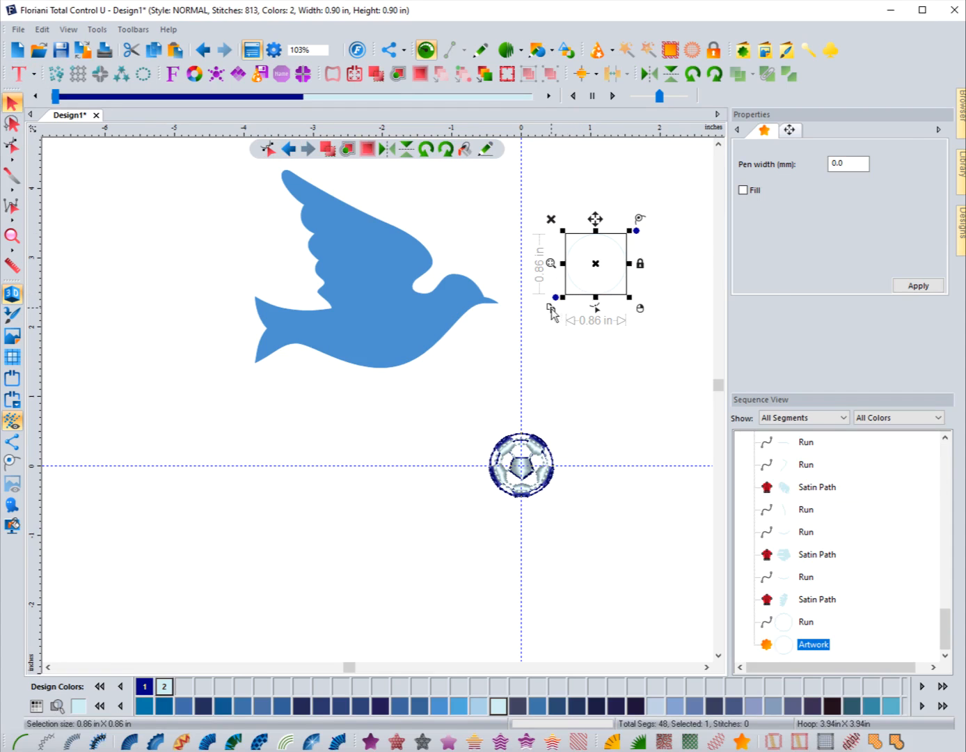
pyautogui.moveTo(643, 313); pyautogui.dragTo(620, 286)
pyautogui.click(585, 318)
# - Select both circles, color them Floriani Poly 358 Navy Satin, and clear the selection
pyautogui.moveTo(555, 214); pyautogui.dragTo(641, 319)
pyautogui.click(641, 704)
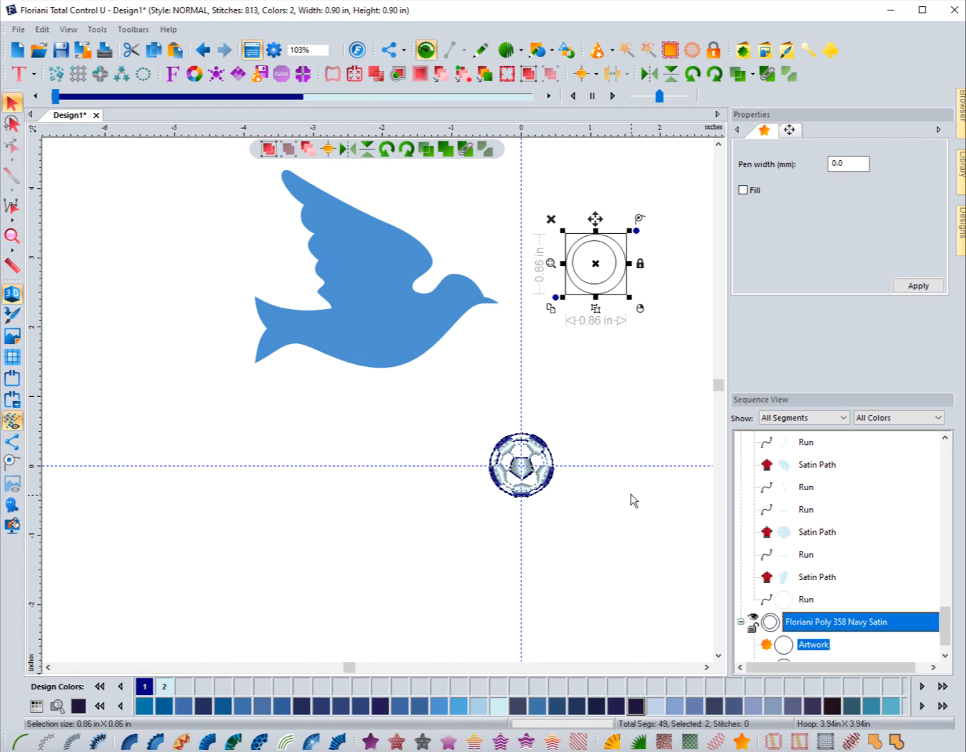
pyautogui.click(619, 422)
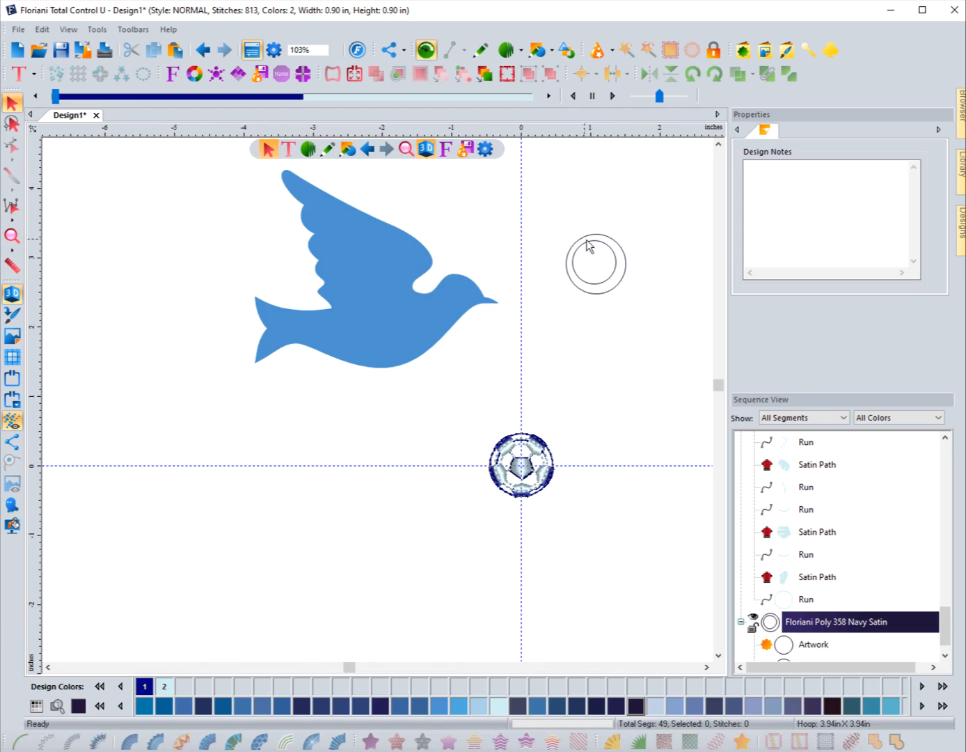
# - Nudge the inner circle about 0.03 in right and 0.03 in down within the outer circle
pyautogui.click(616, 275)
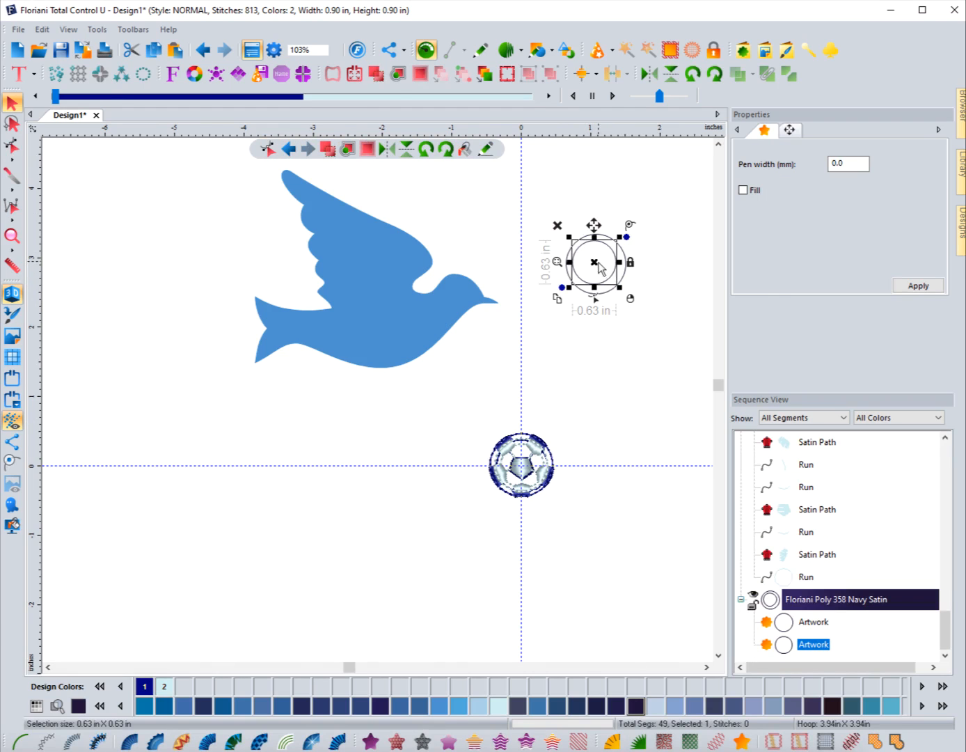
pyautogui.moveTo(597, 264); pyautogui.dragTo(600, 267)
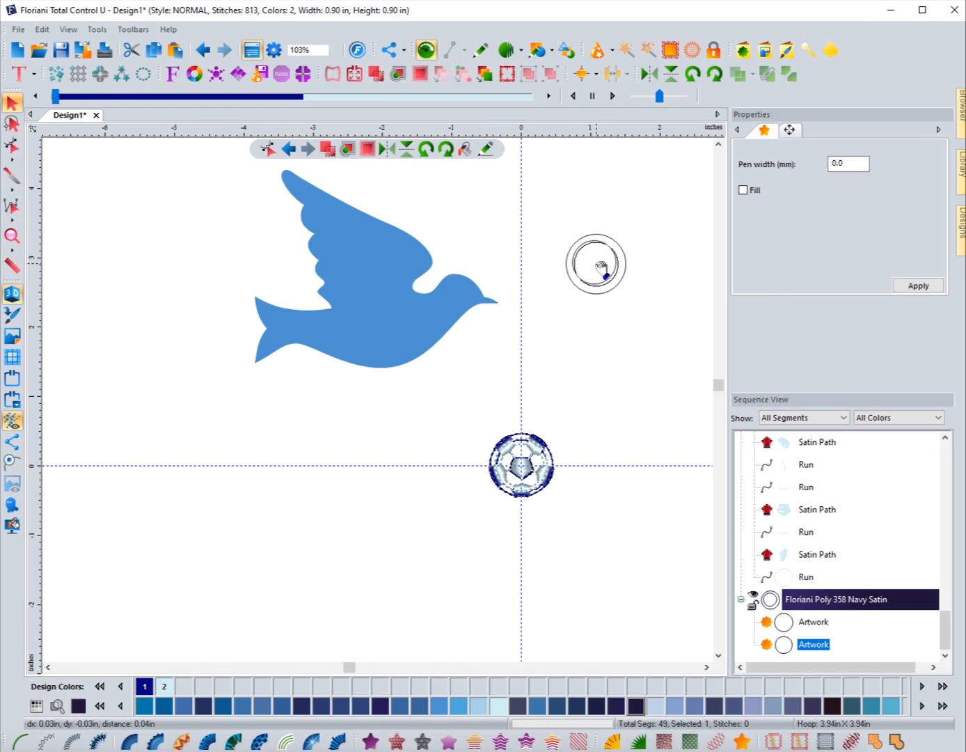
pyautogui.click(588, 320)
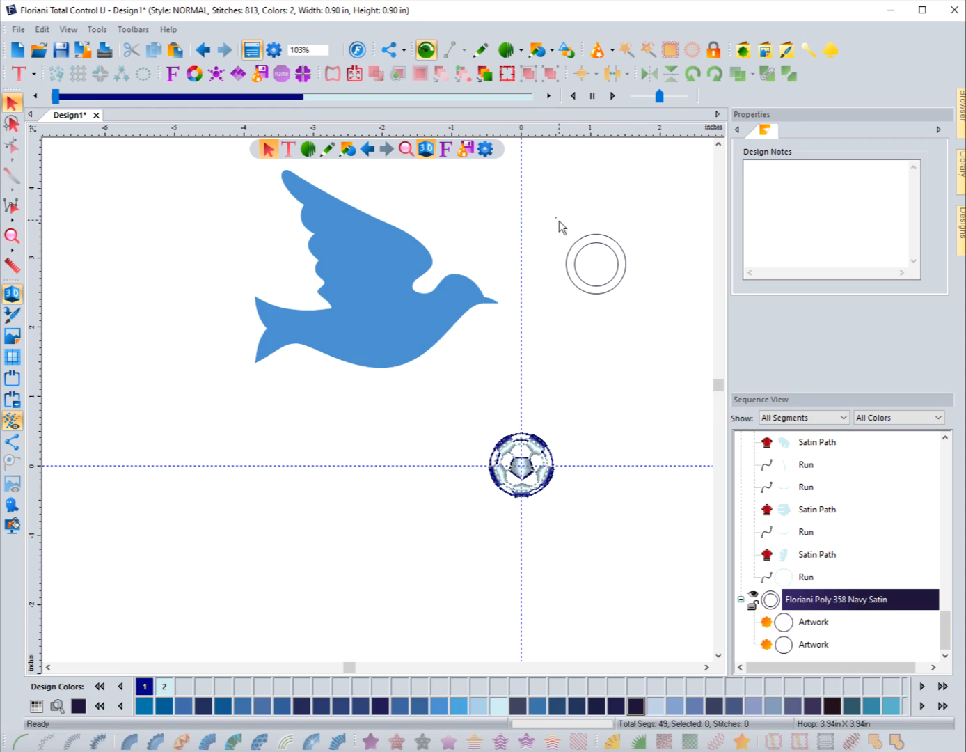
# - Select both circles, center them on each other horizontally and vertically, and clear the selection
pyautogui.moveTo(559, 221); pyautogui.dragTo(645, 325)
pyautogui.click(593, 73)
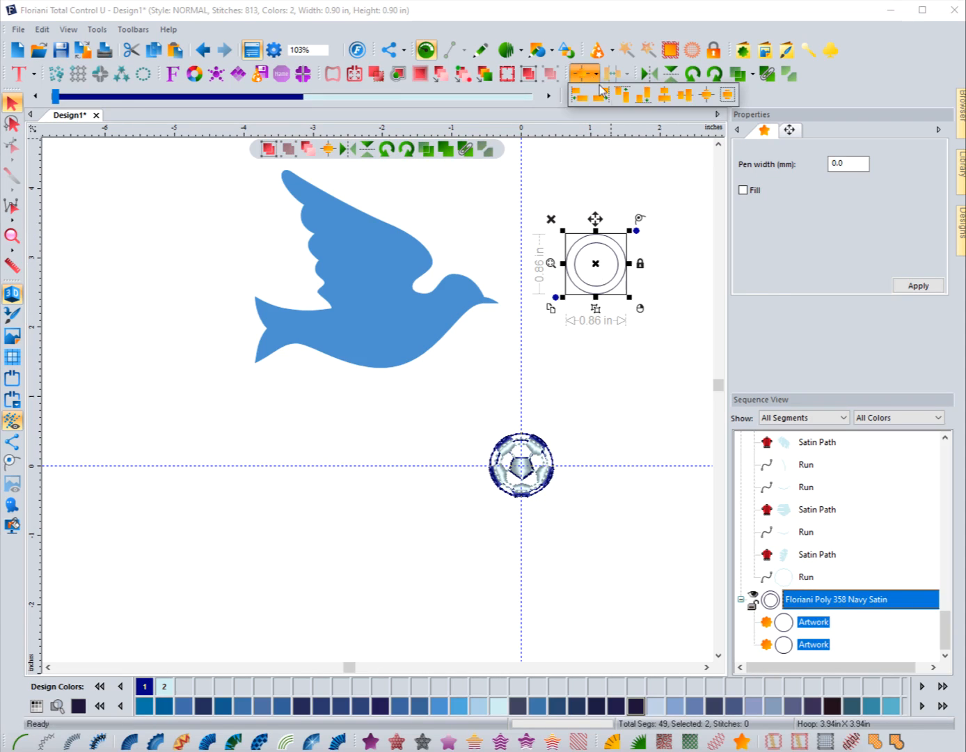
pyautogui.click(726, 97)
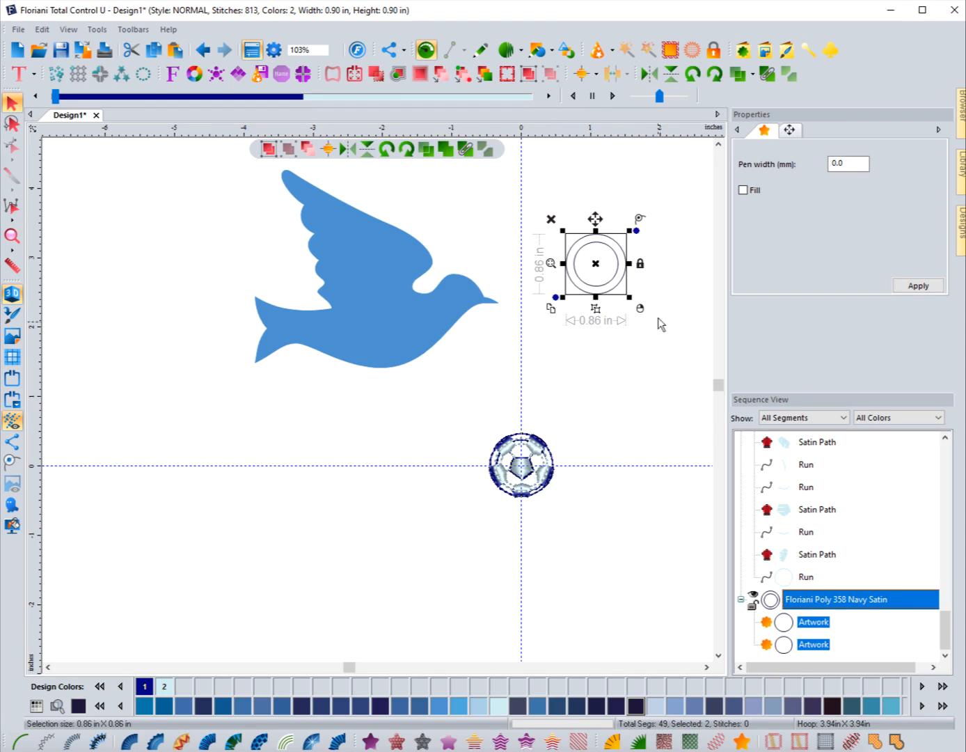
pyautogui.click(640, 354)
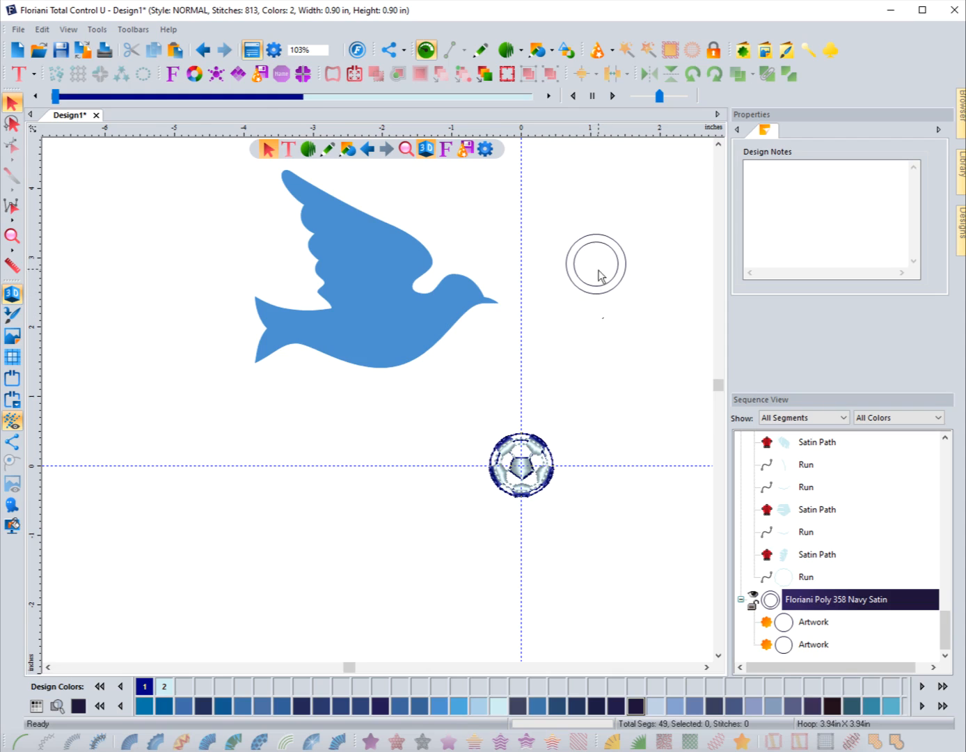
pyautogui.moveTo(660, 335); pyautogui.dragTo(568, 206)
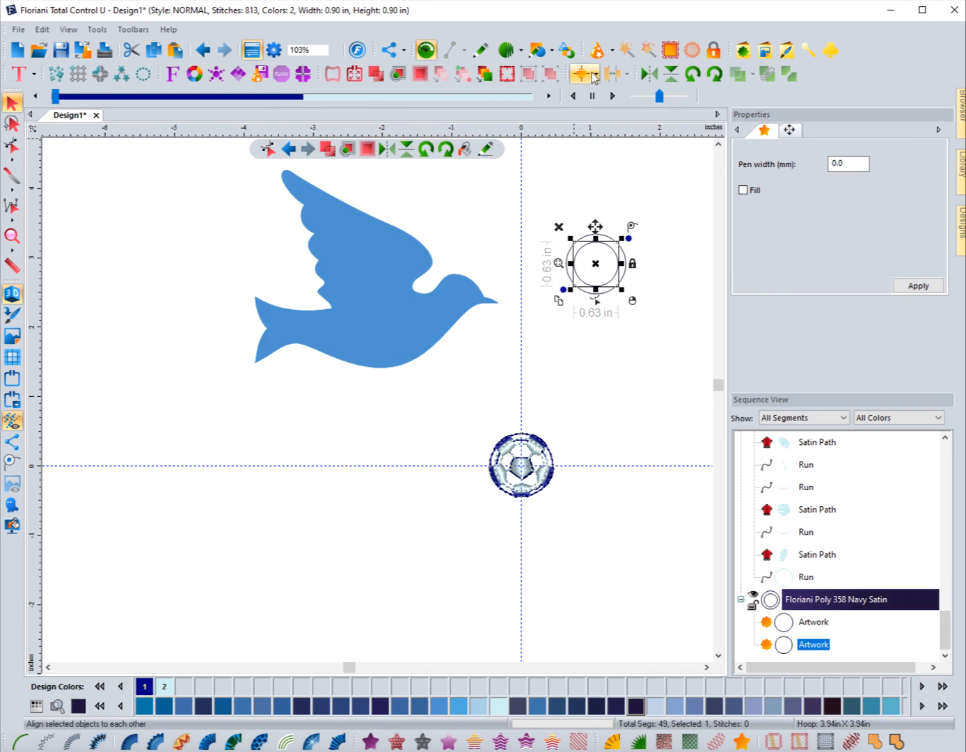
pyautogui.click(593, 74)
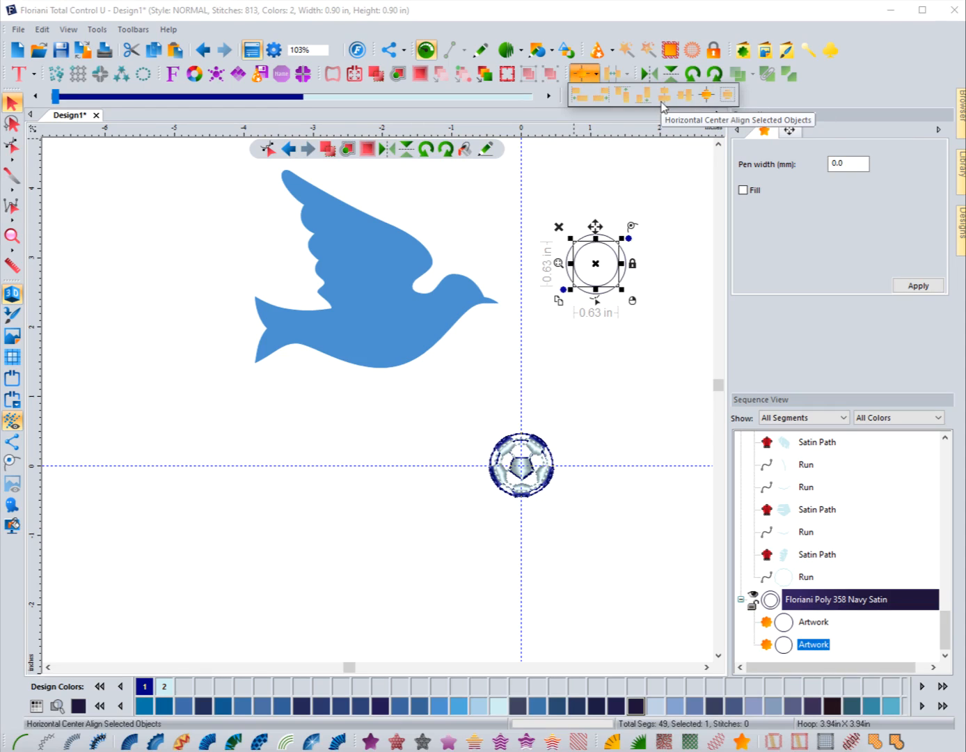
pyautogui.click(377, 554)
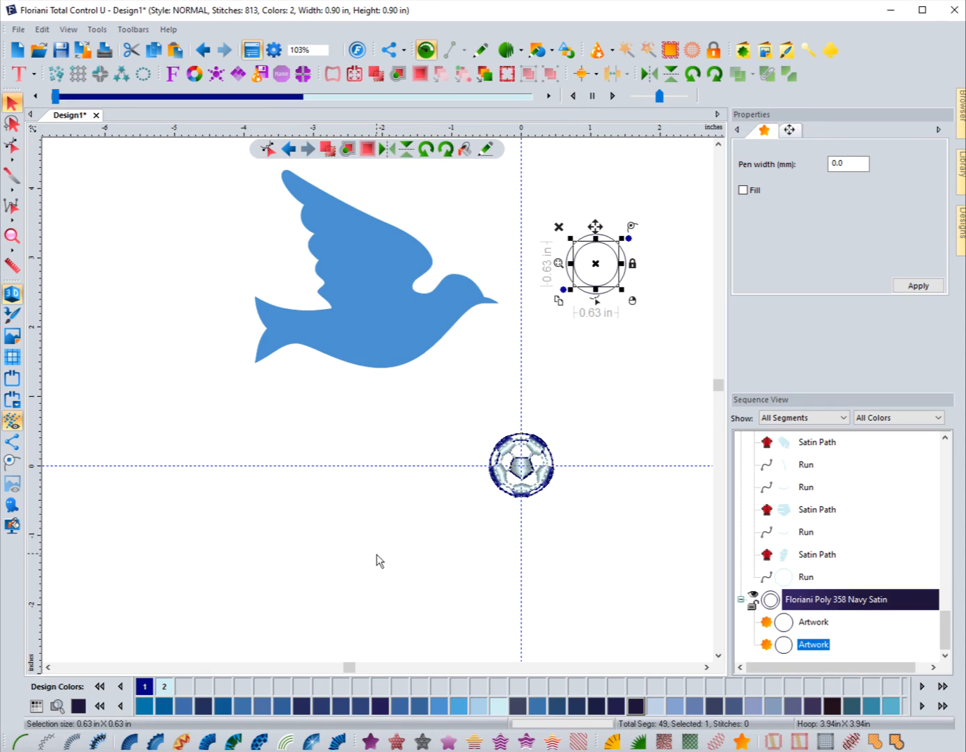
pyautogui.click(451, 542)
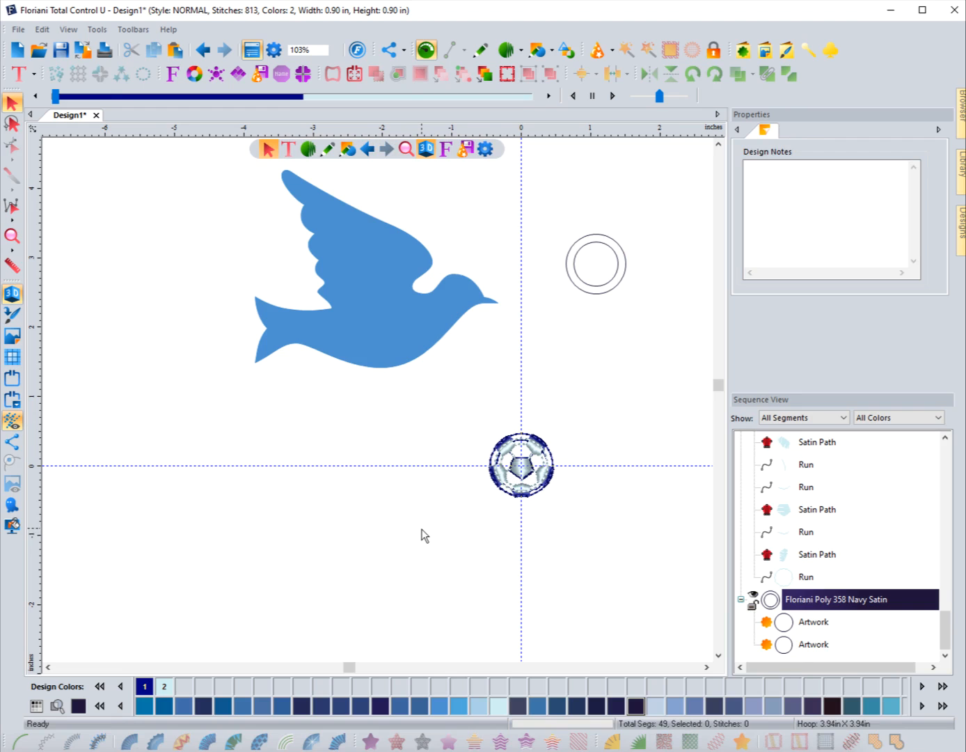
pyautogui.moveTo(457, 417); pyautogui.dragTo(589, 543)
pyautogui.click(302, 417)
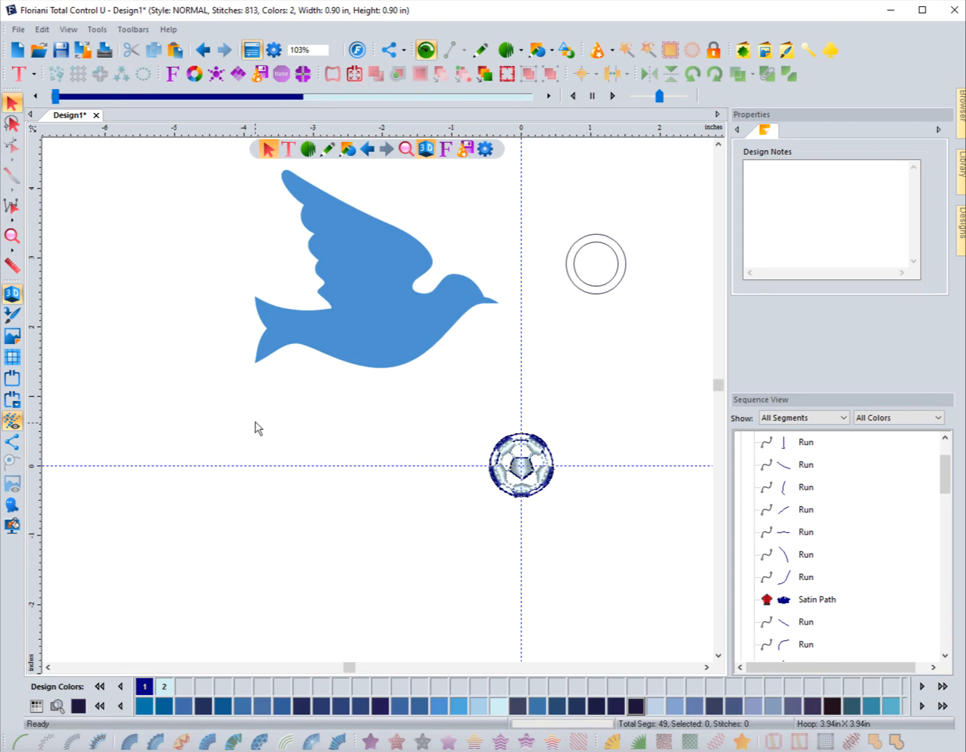
# - Create a new blank design and place a Baseball symbol above the middle of the workspace
pyautogui.click(18, 49)
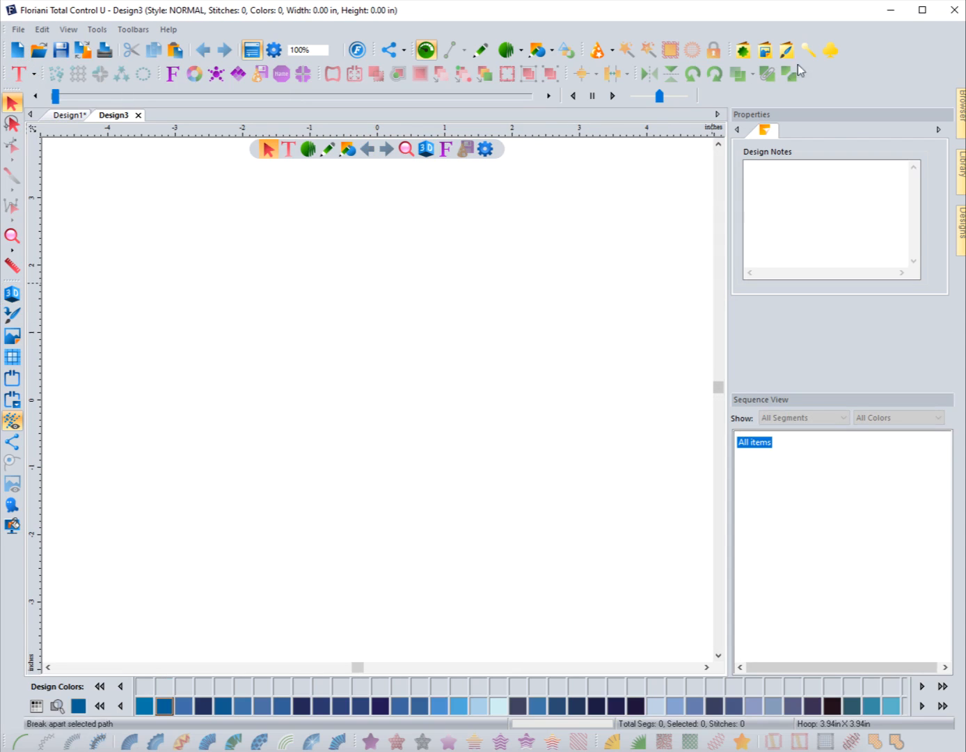
pyautogui.click(830, 50)
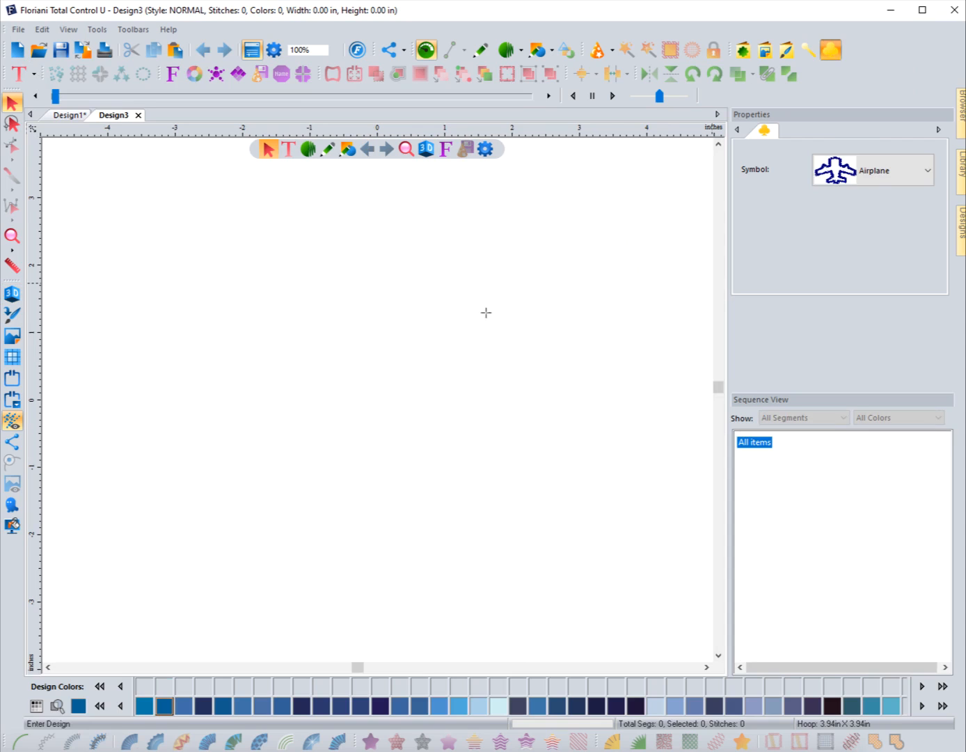
pyautogui.click(896, 174)
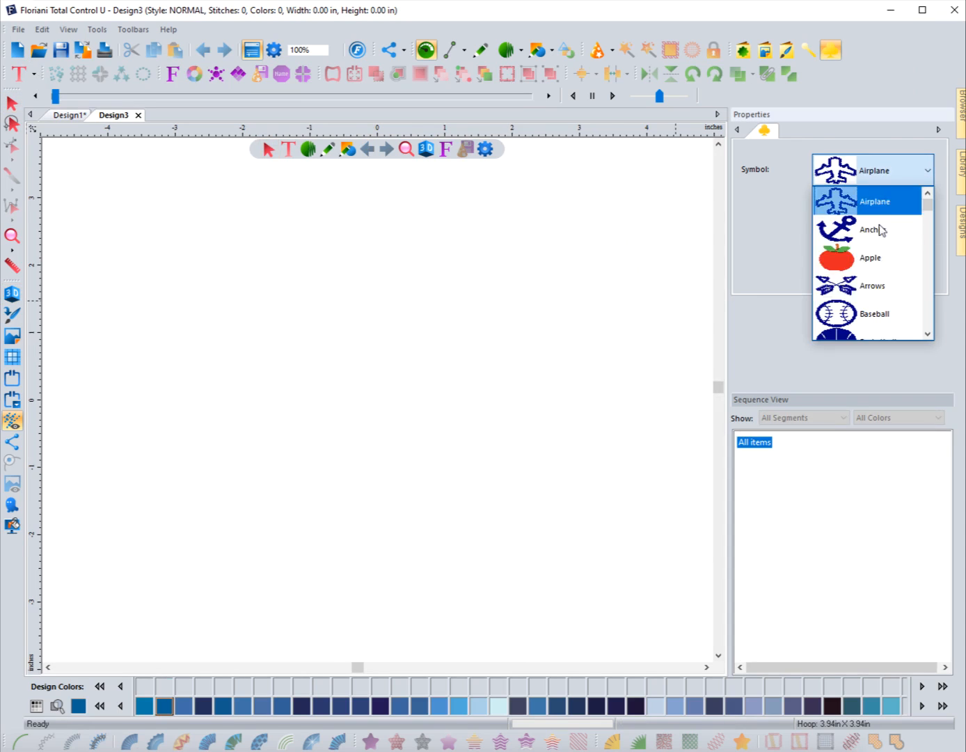
pyautogui.click(869, 317)
pyautogui.click(307, 337)
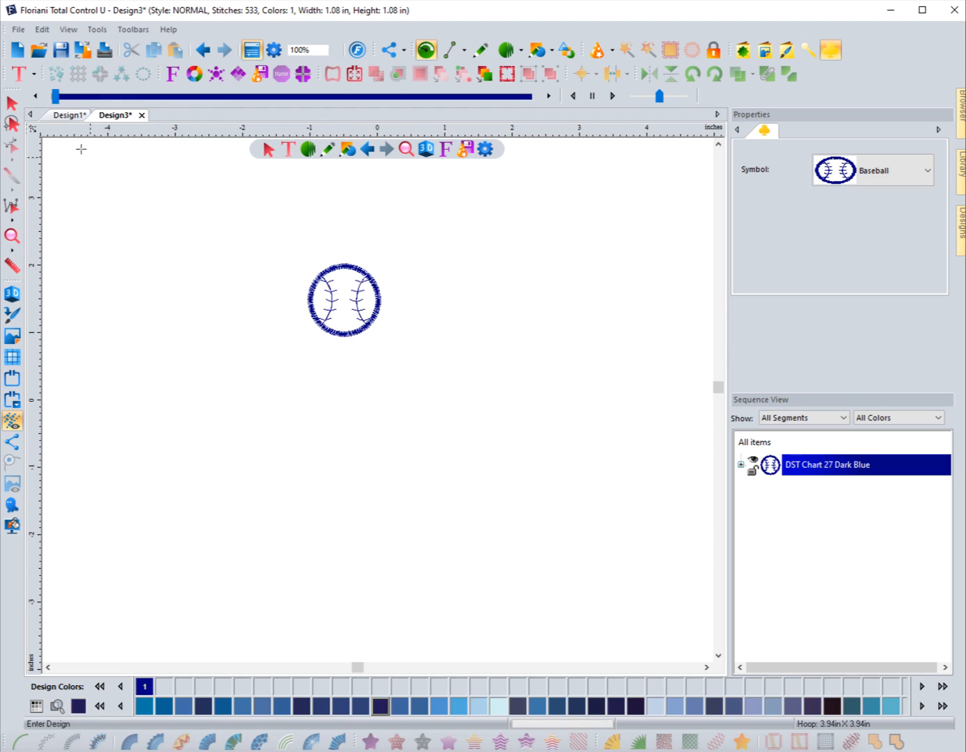
# - Duplicate the baseball twice and clear the selection
pyautogui.click(12, 102)
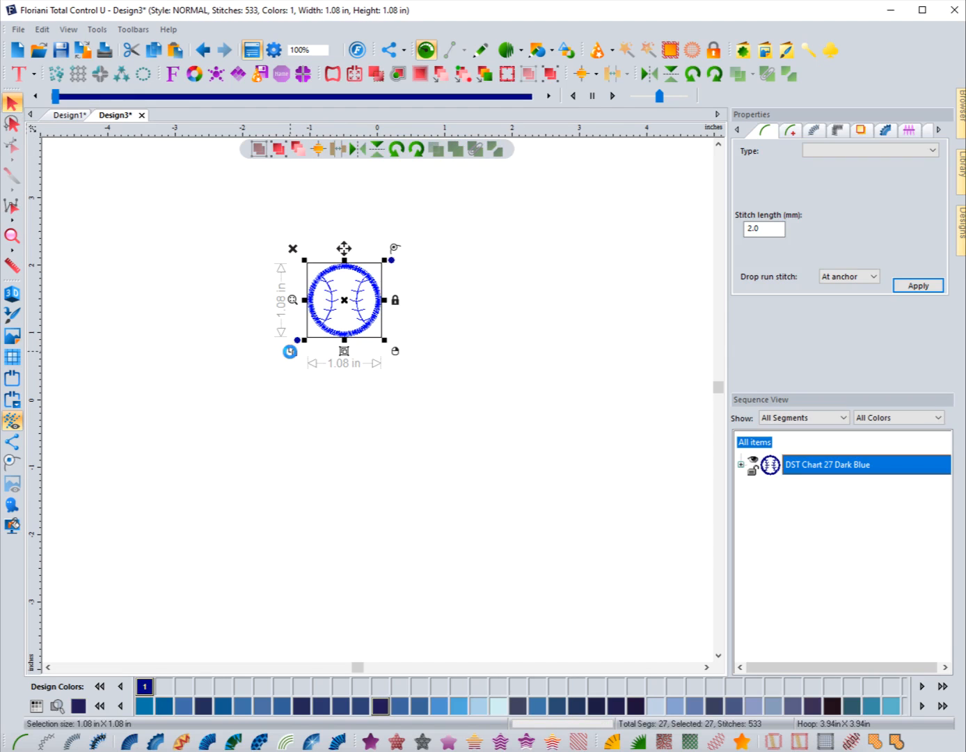
pyautogui.click(289, 351)
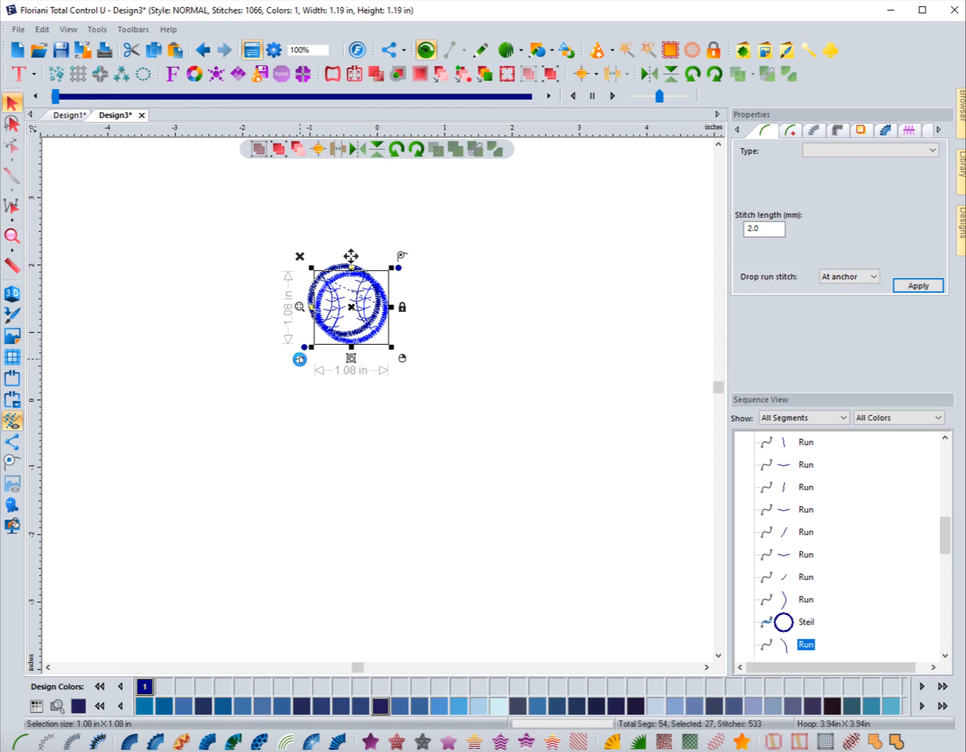
pyautogui.click(299, 360)
pyautogui.click(395, 379)
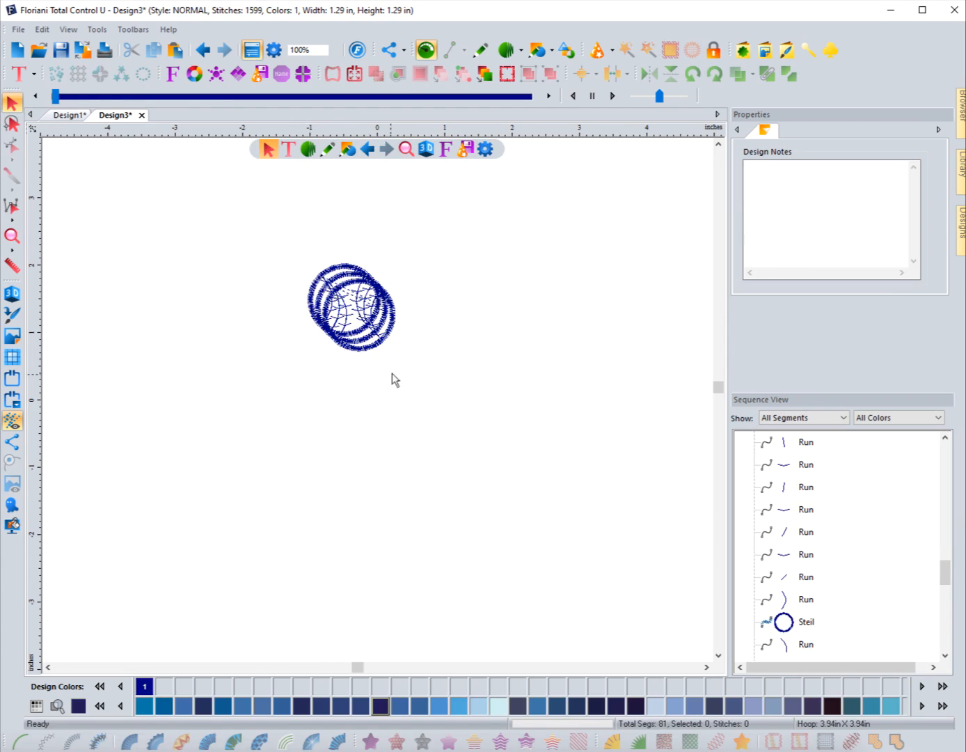
# - Spread the three overlapping baseballs into a V, with one upper left, one lower middle and one upper right, and clear the selection
pyautogui.click(376, 354)
pyautogui.moveTo(365, 306); pyautogui.dragTo(478, 317)
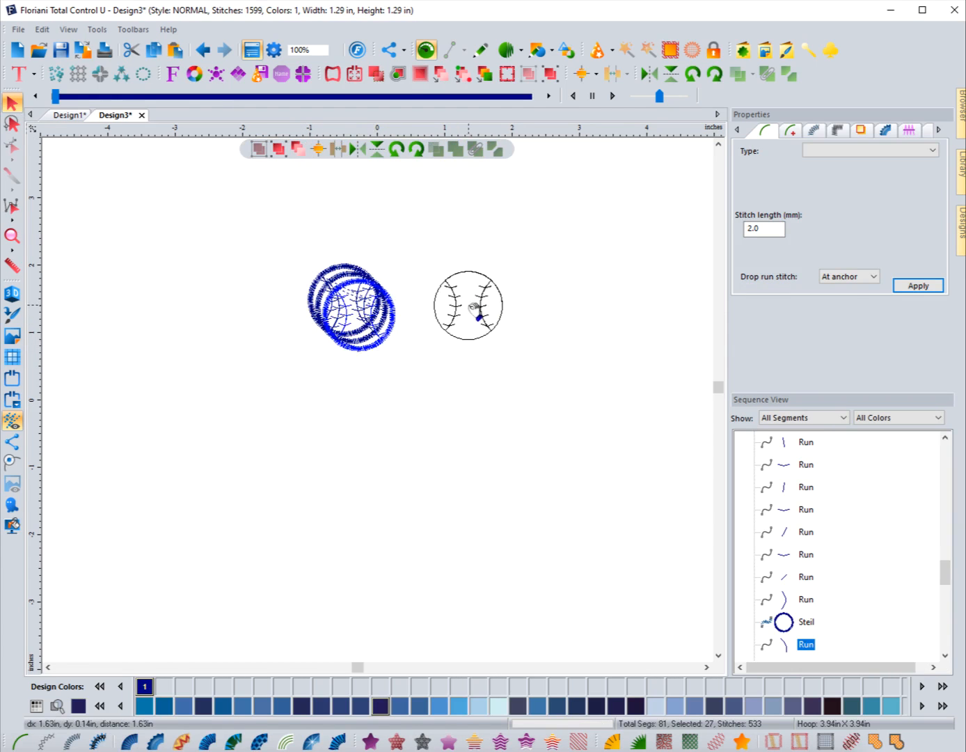
pyautogui.click(348, 348)
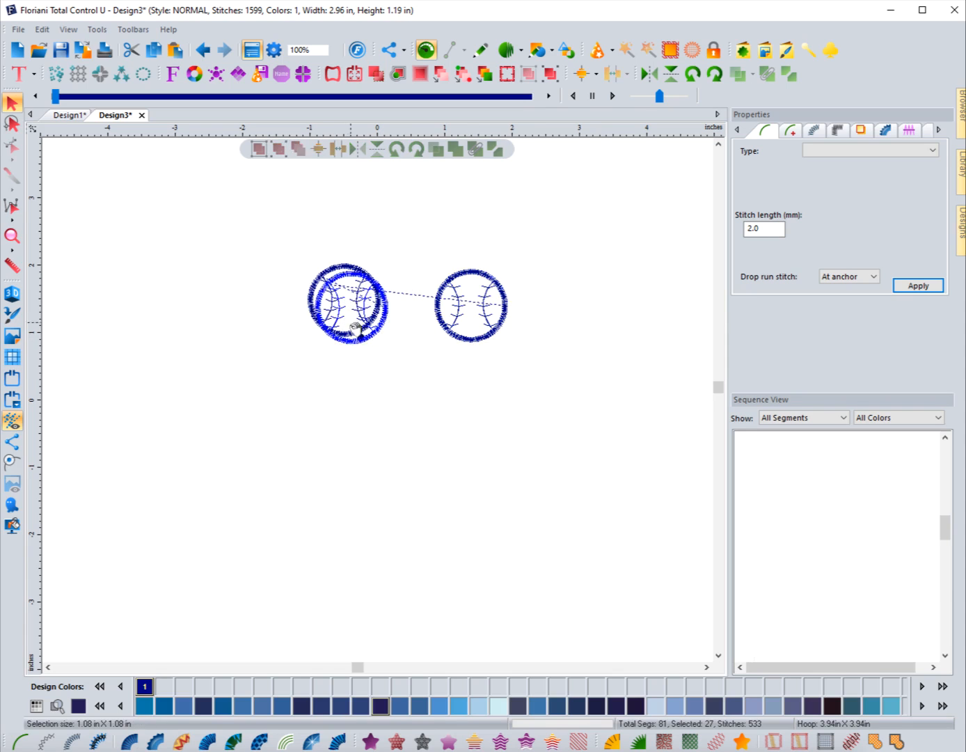
pyautogui.moveTo(356, 305); pyautogui.dragTo(404, 368)
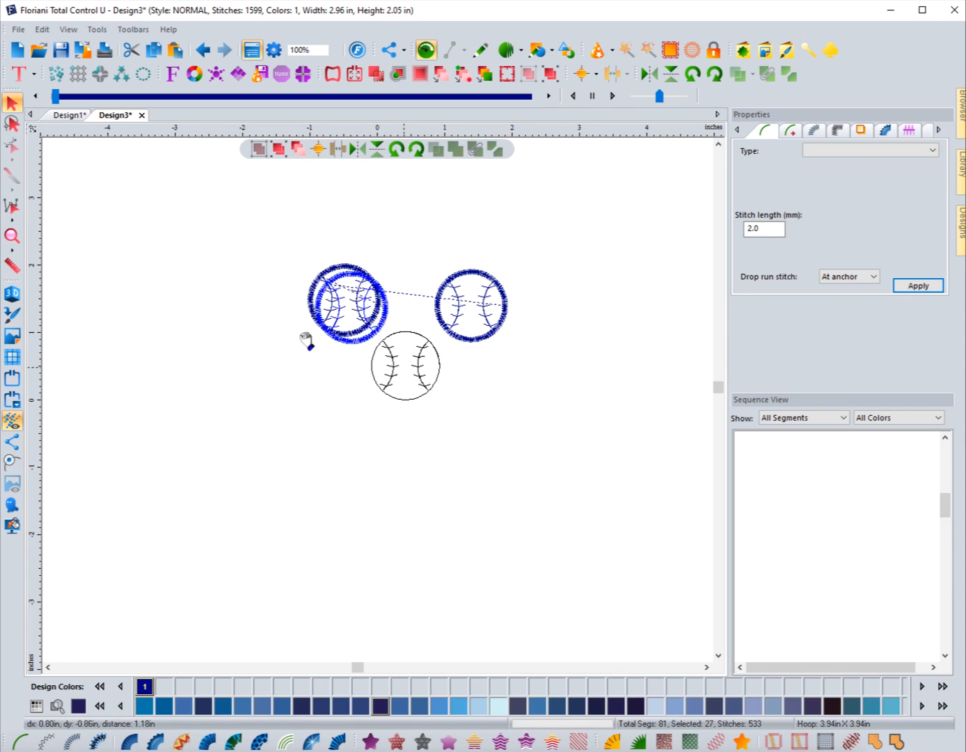
pyautogui.click(353, 307)
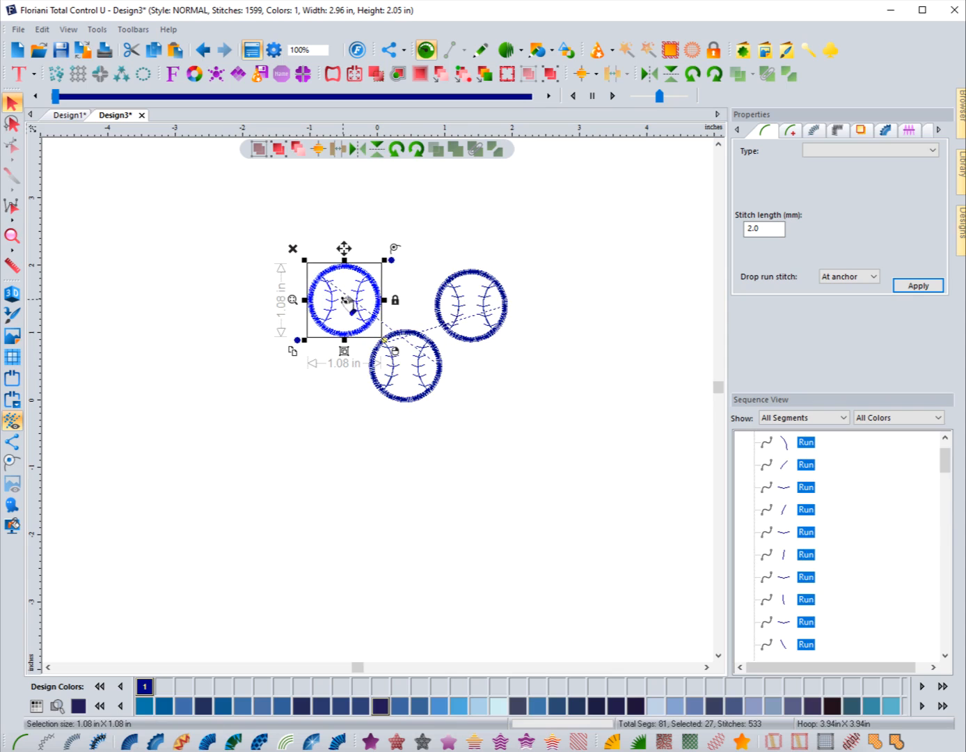
pyautogui.moveTo(351, 306); pyautogui.dragTo(338, 317)
pyautogui.click(224, 334)
pyautogui.moveTo(216, 223); pyautogui.dragTo(512, 436)
pyautogui.click(608, 451)
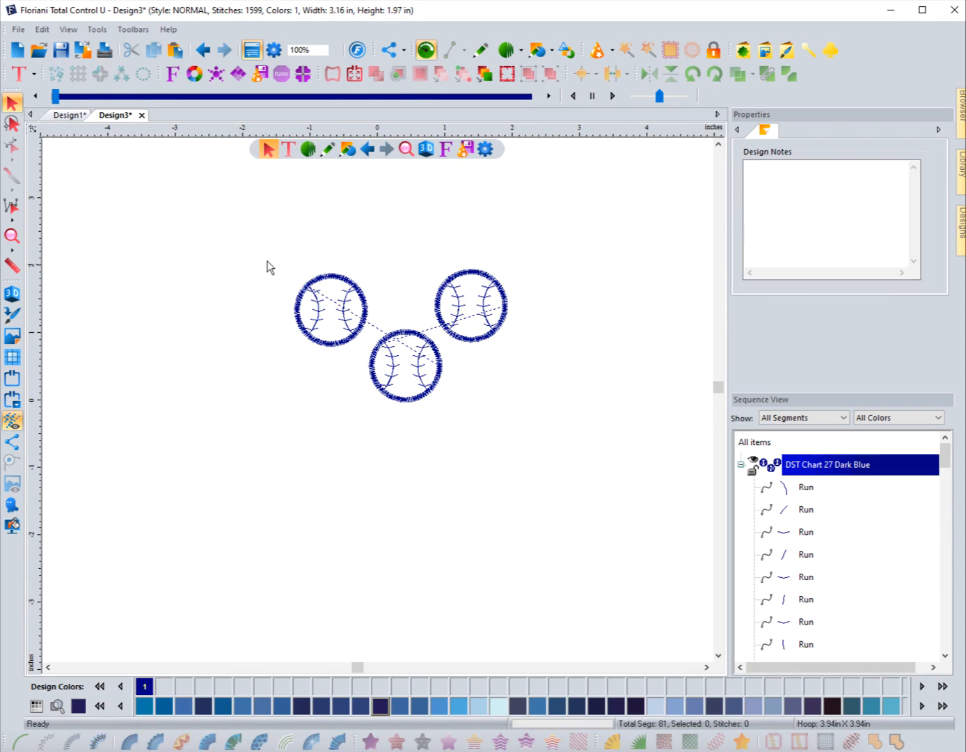
# - Try to distribute only the left and middle baseballs with equal vertical and horizontal spacing, and clear the selection
pyautogui.moveTo(248, 254); pyautogui.dragTo(445, 442)
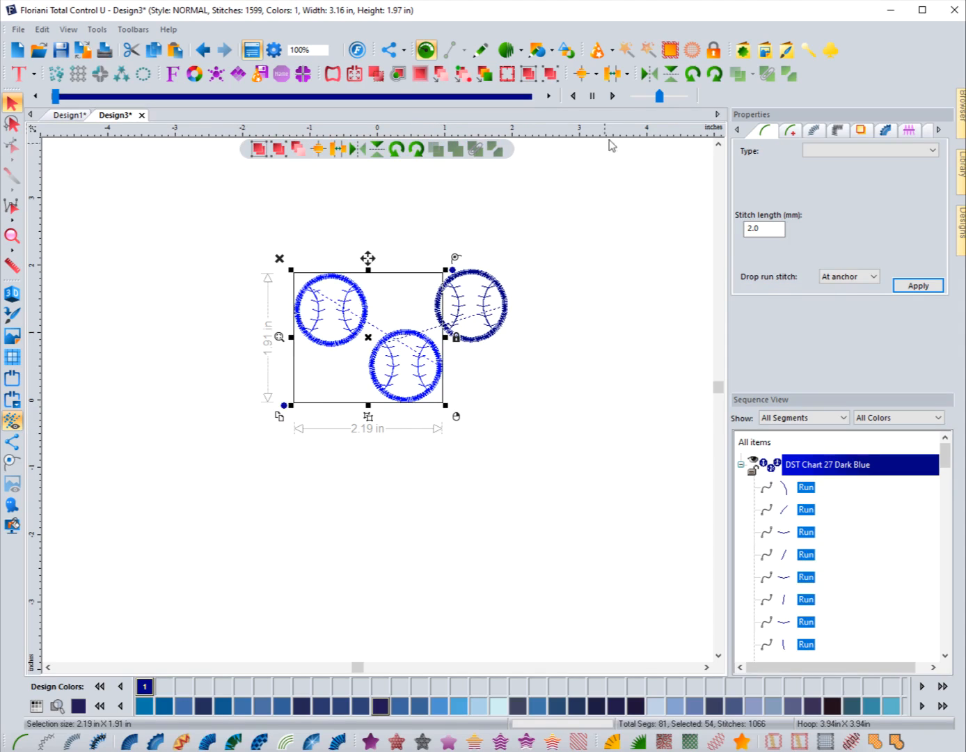
pyautogui.click(630, 75)
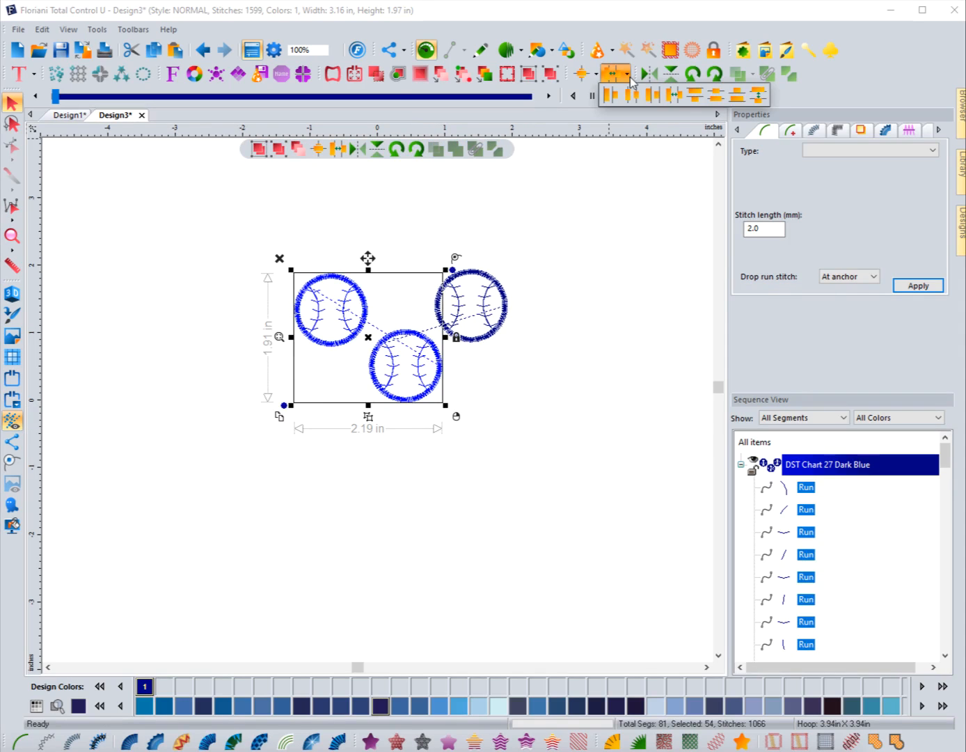
pyautogui.click(759, 96)
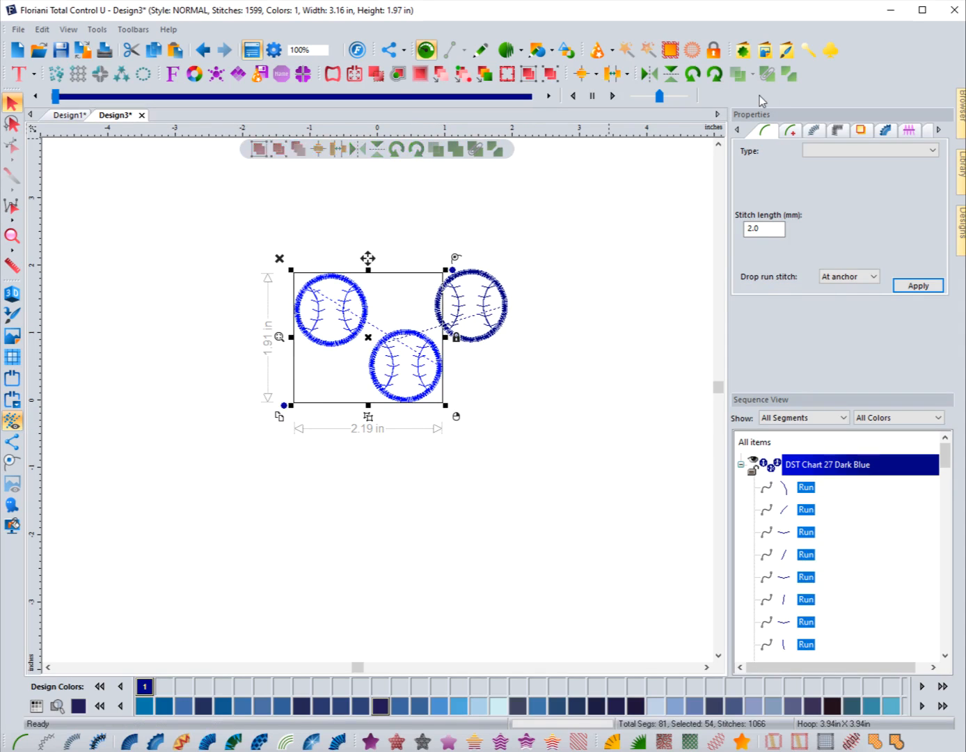
pyautogui.click(628, 74)
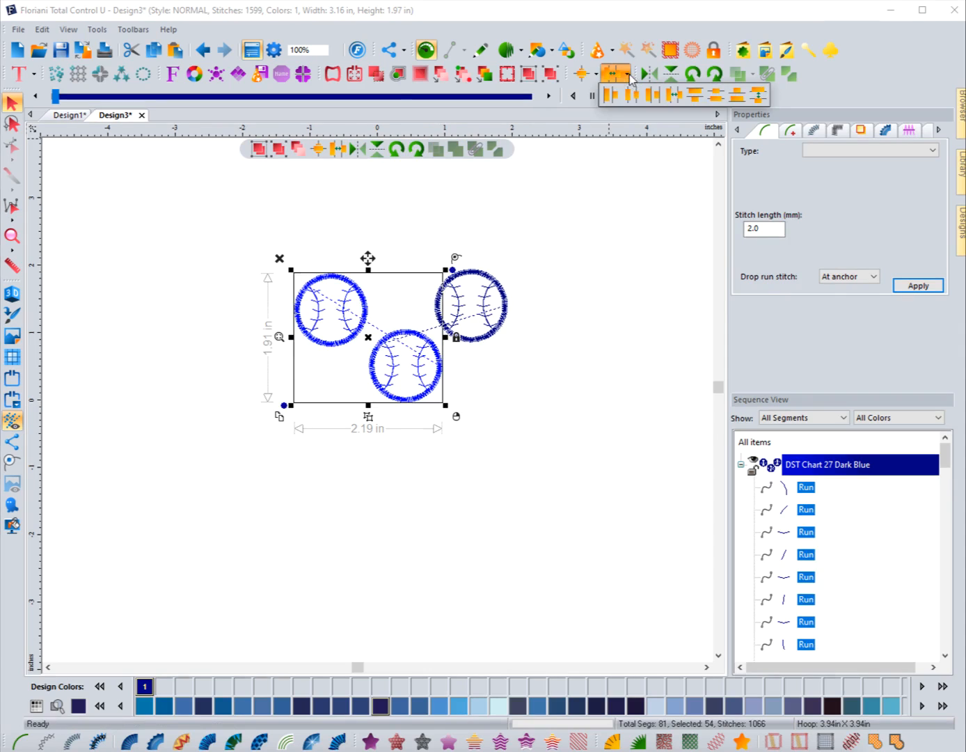
pyautogui.click(674, 98)
pyautogui.click(552, 330)
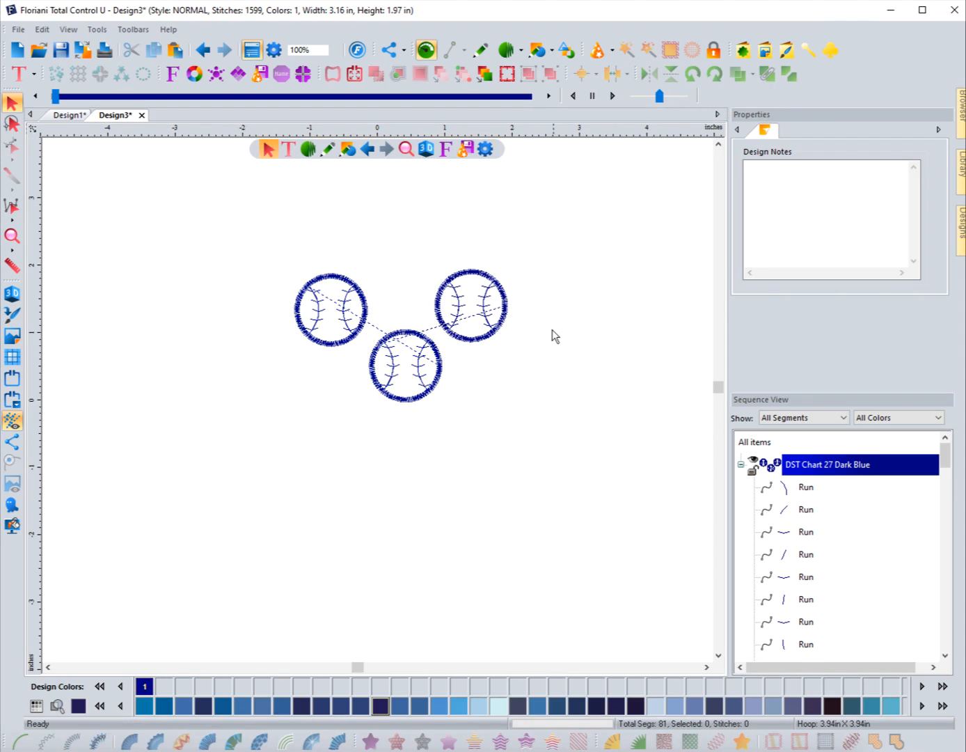
# - Select all three baseballs and distribute them evenly in the horizontal direction by their left edges
pyautogui.moveTo(267, 234); pyautogui.dragTo(583, 472)
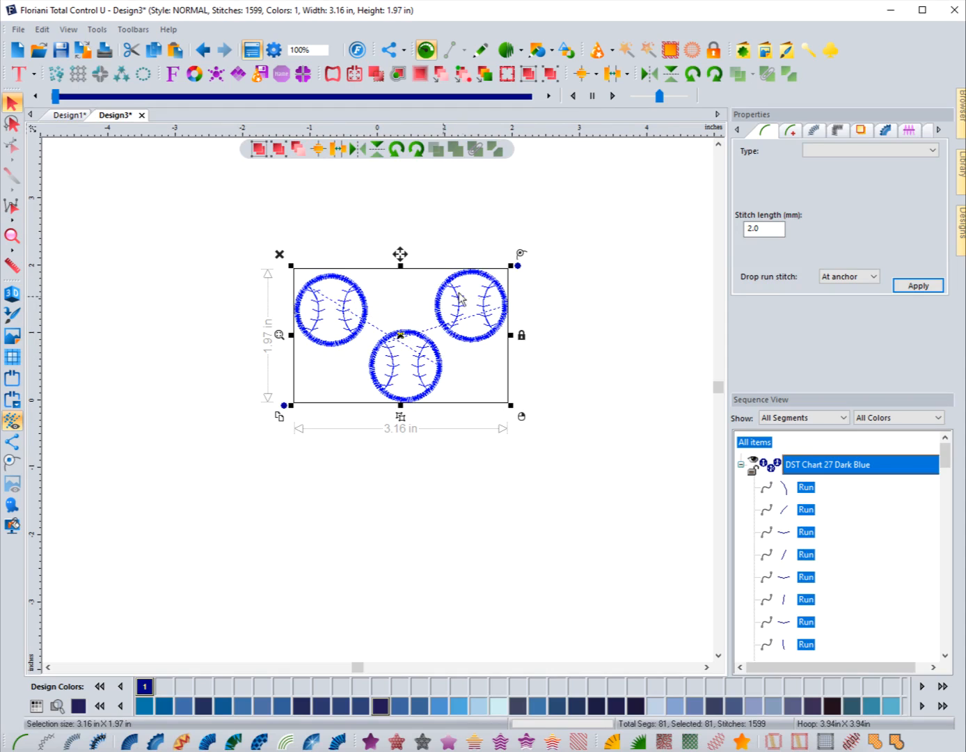
pyautogui.click(626, 75)
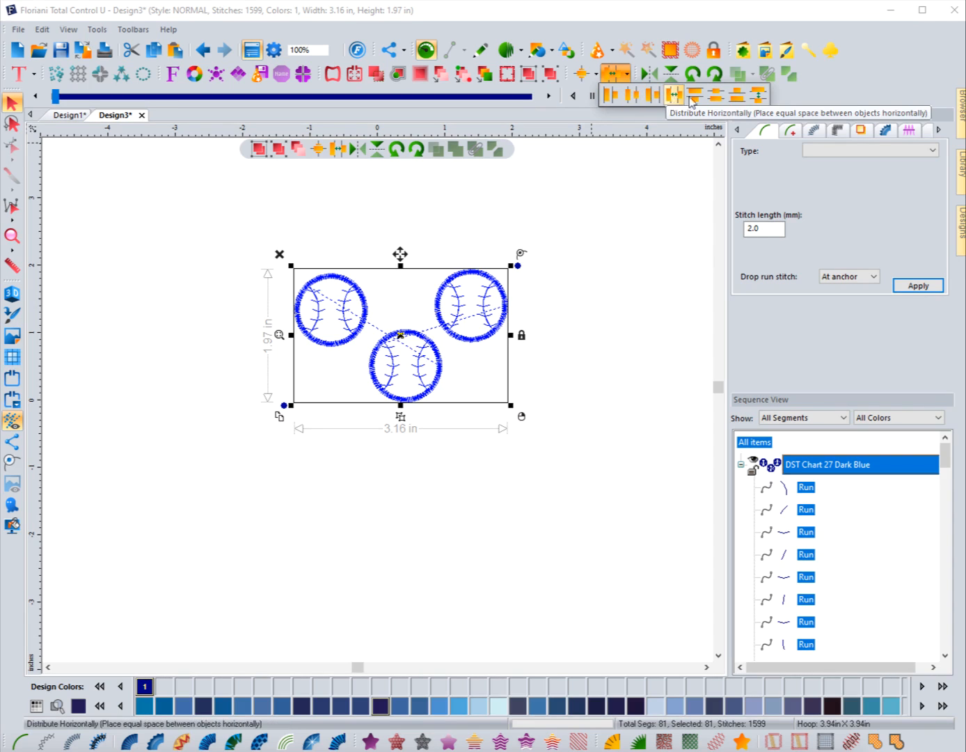
pyautogui.click(612, 97)
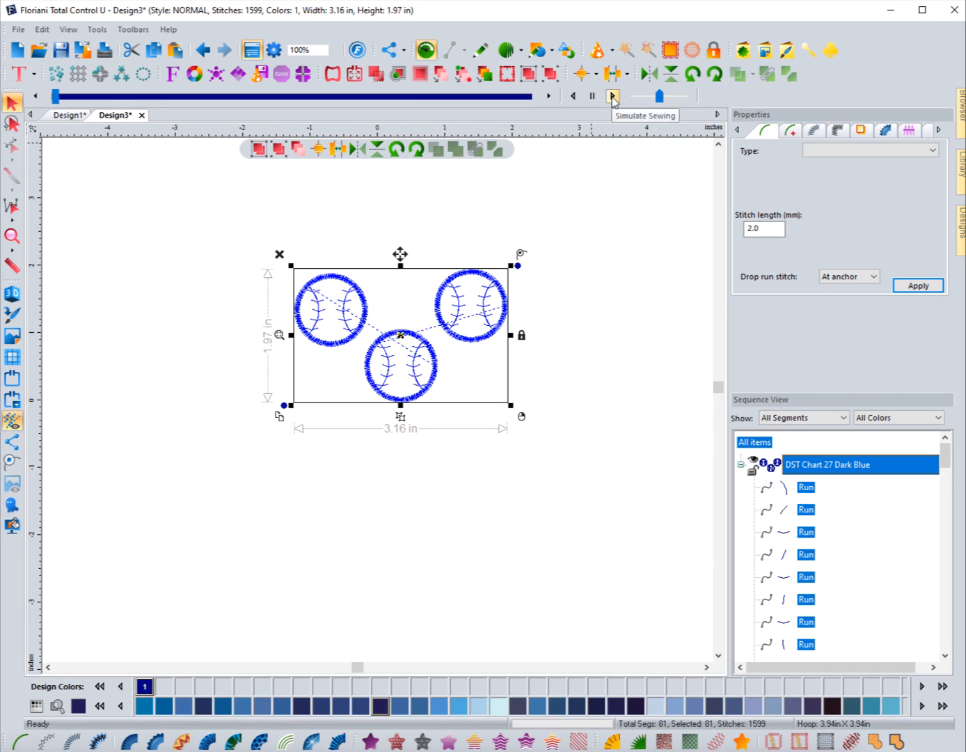
pyautogui.click(613, 97)
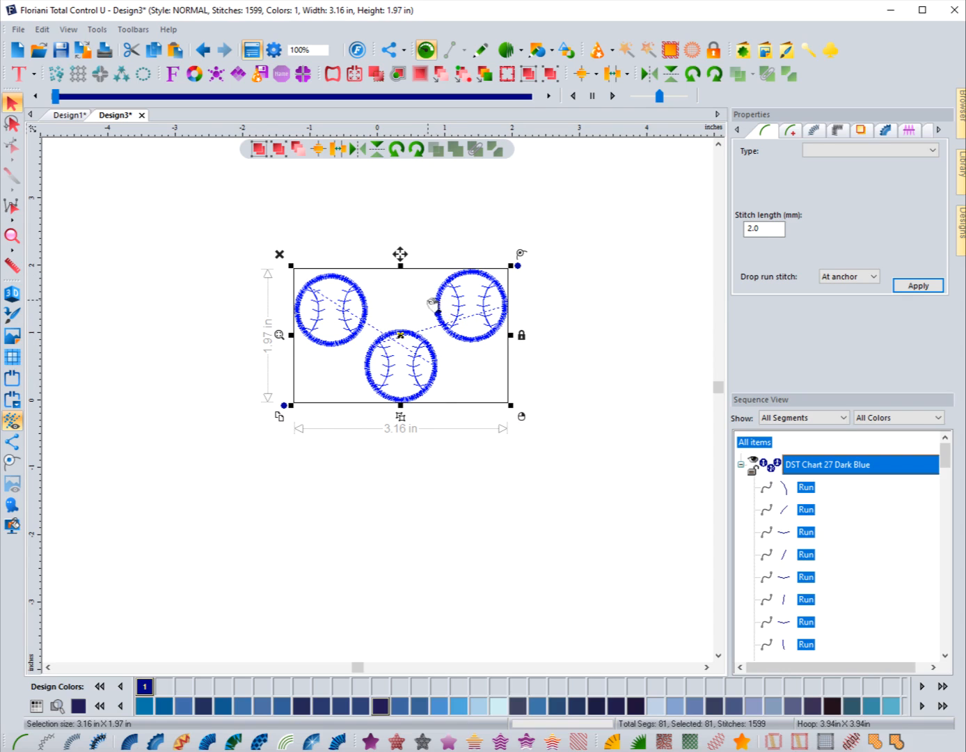
# - Place a vertical guide at about -3.9 in, well left of the baseballs, and clear the object selection
pyautogui.moveTo(36, 376); pyautogui.dragTo(115, 383)
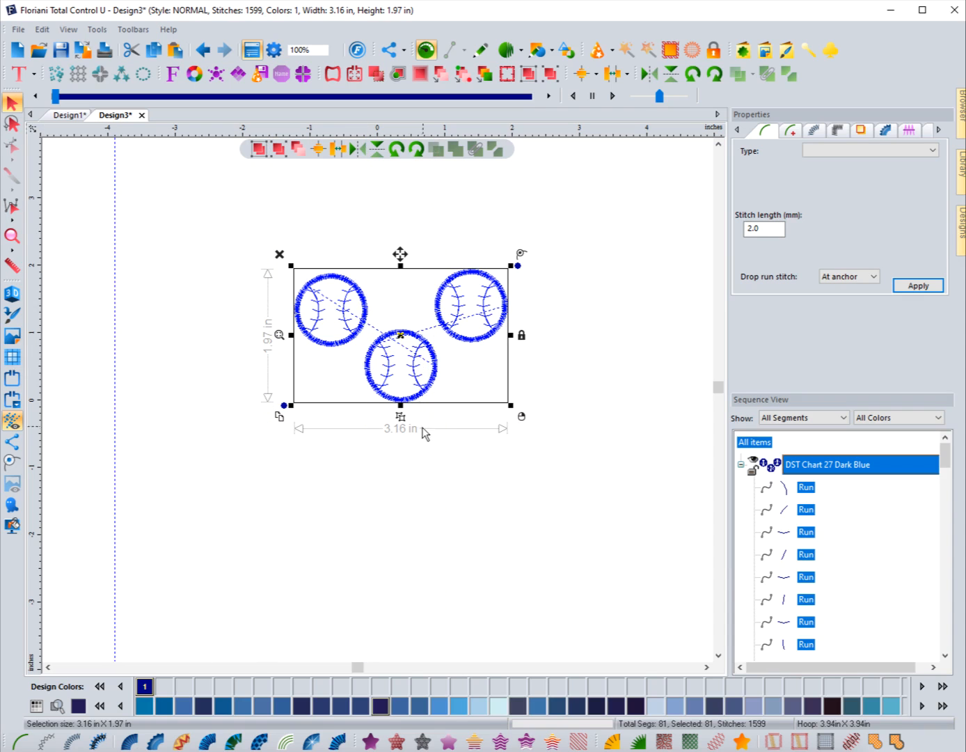
pyautogui.click(428, 451)
pyautogui.click(367, 332)
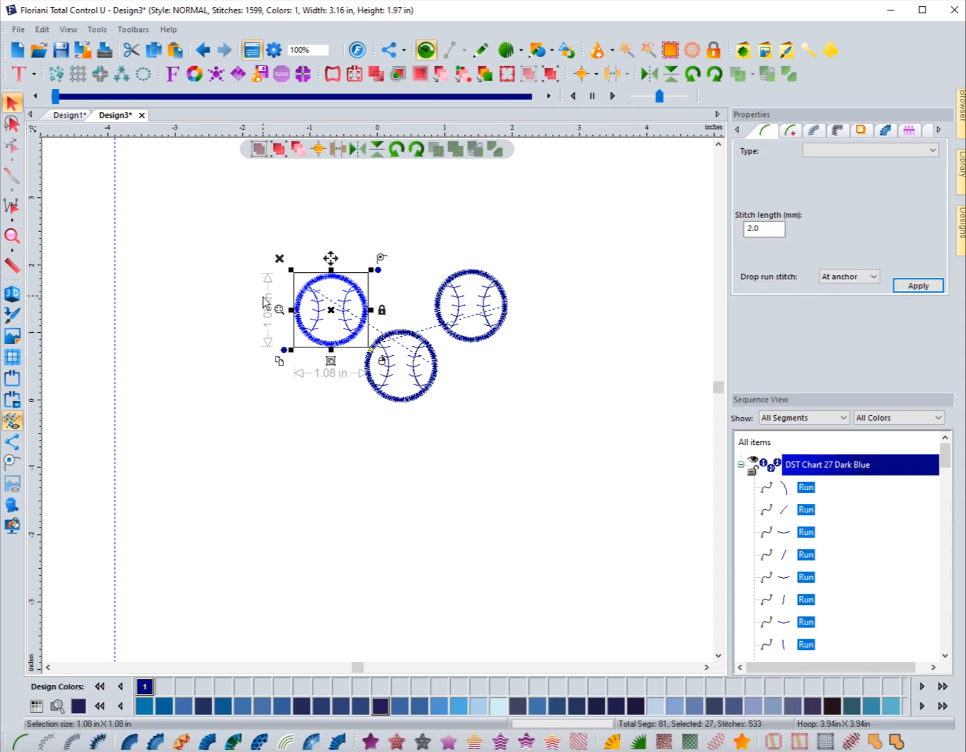
pyautogui.click(233, 238)
# - Select all three baseballs, distribute them horizontally by their centers, and clear the selection
pyautogui.moveTo(238, 231); pyautogui.dragTo(550, 446)
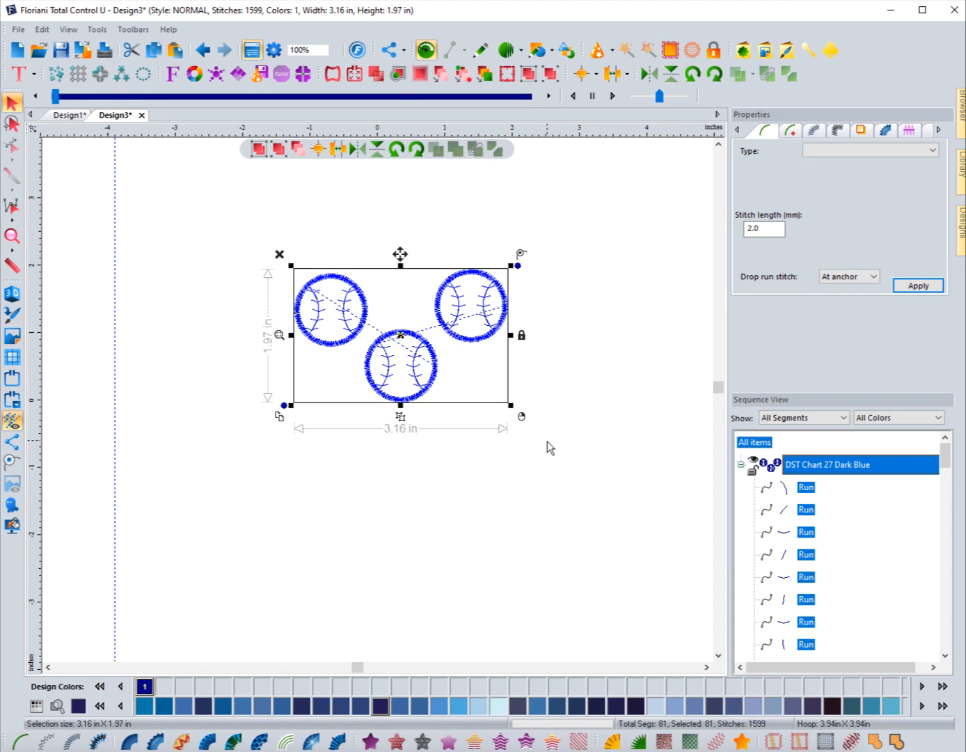
pyautogui.click(626, 75)
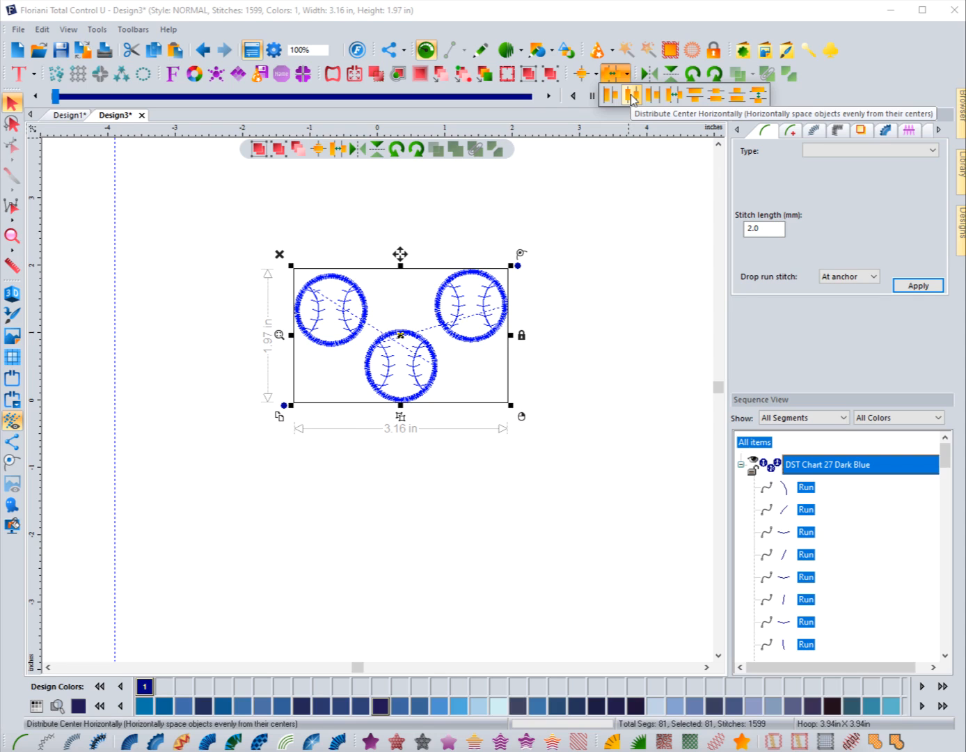
pyautogui.click(631, 94)
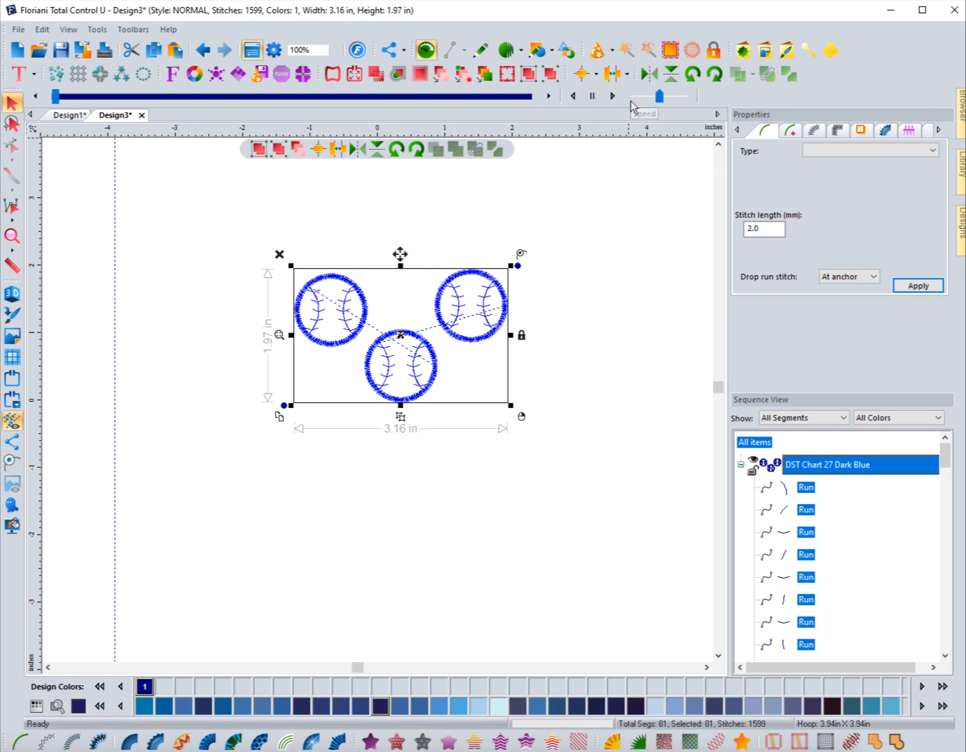
pyautogui.moveTo(569, 459); pyautogui.dragTo(358, 247)
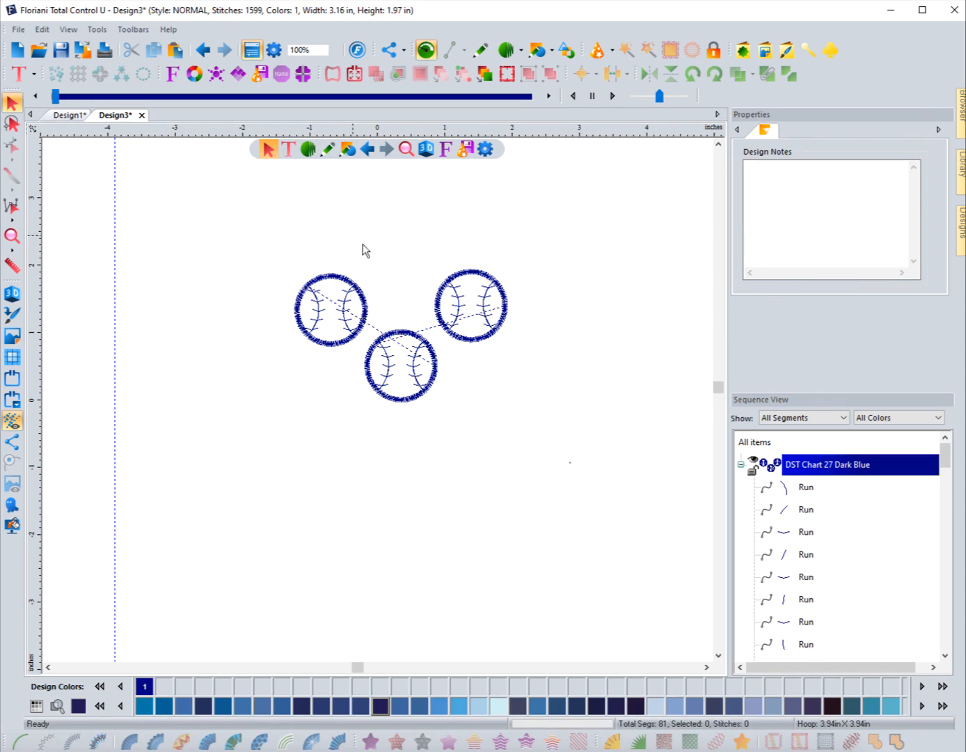
pyautogui.click(430, 426)
# - Move the middle and right baseballs together about 0.46 in to the right and clear the selection
pyautogui.moveTo(506, 433); pyautogui.dragTo(365, 247)
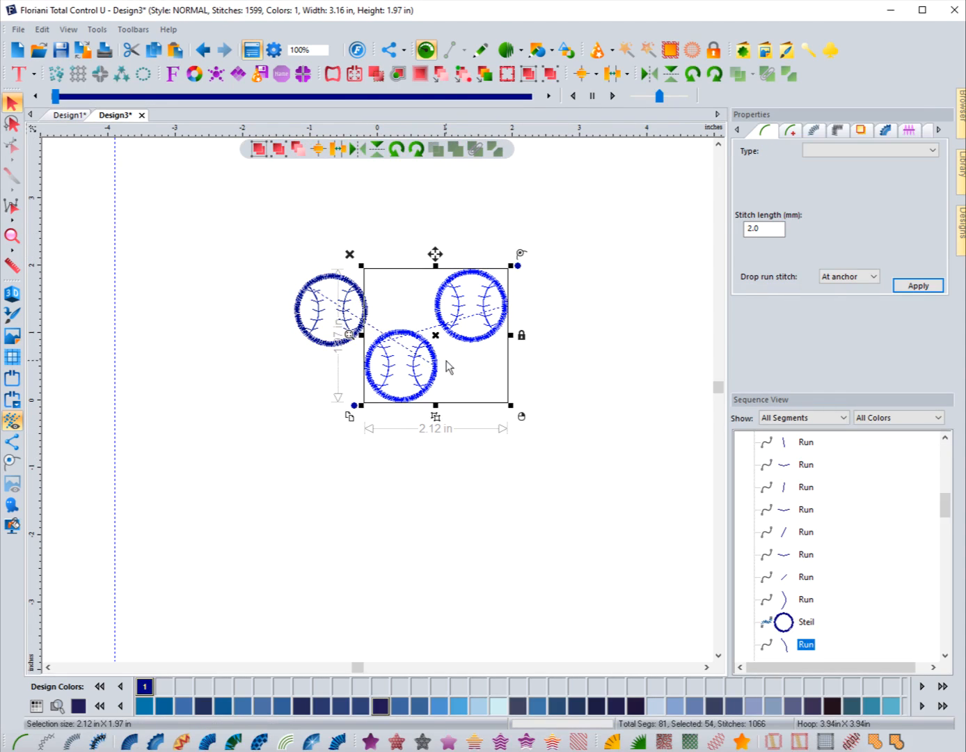
pyautogui.moveTo(443, 339); pyautogui.dragTo(473, 339)
pyautogui.click(326, 424)
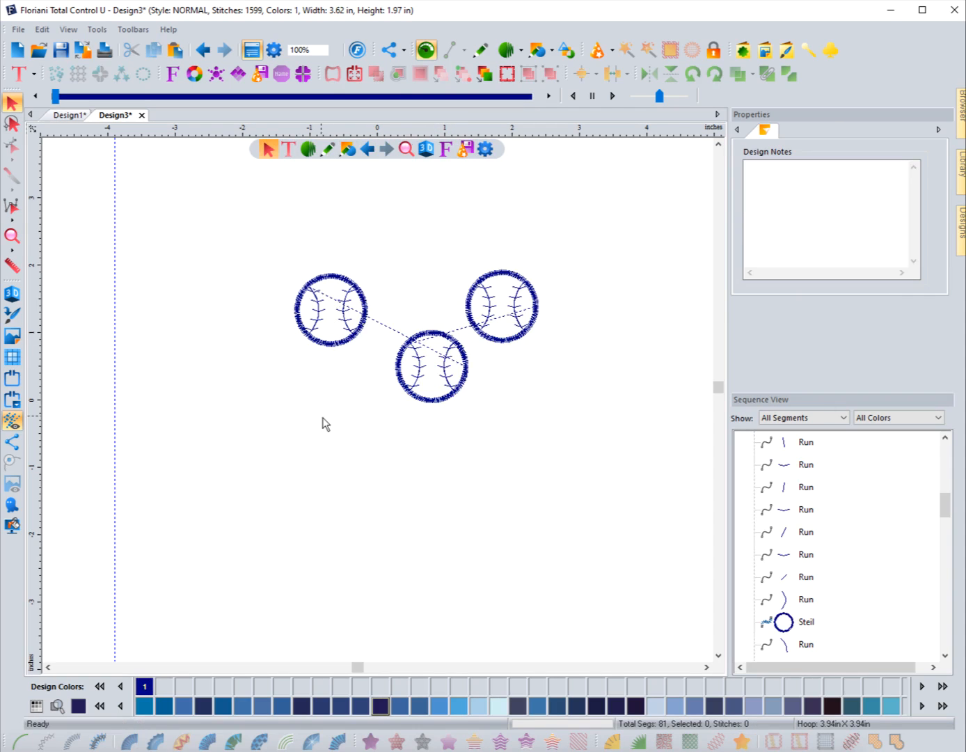
# - Select all three baseballs, distribute them evenly in the horizontal direction by their centers, and clear the selection
pyautogui.moveTo(246, 219); pyautogui.dragTo(604, 468)
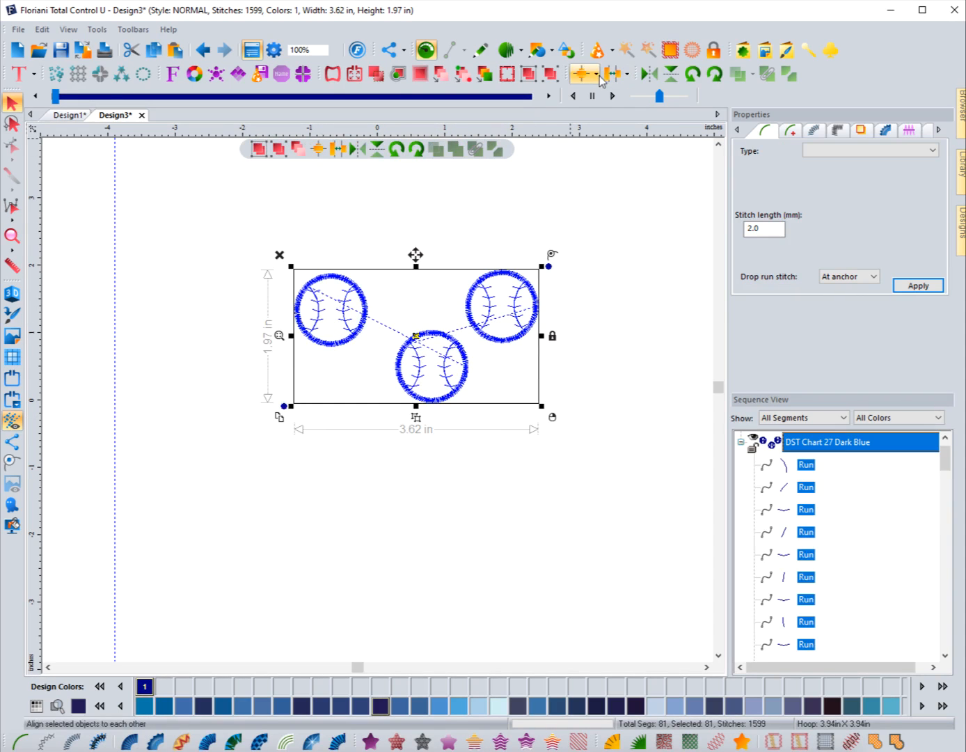
pyautogui.click(625, 74)
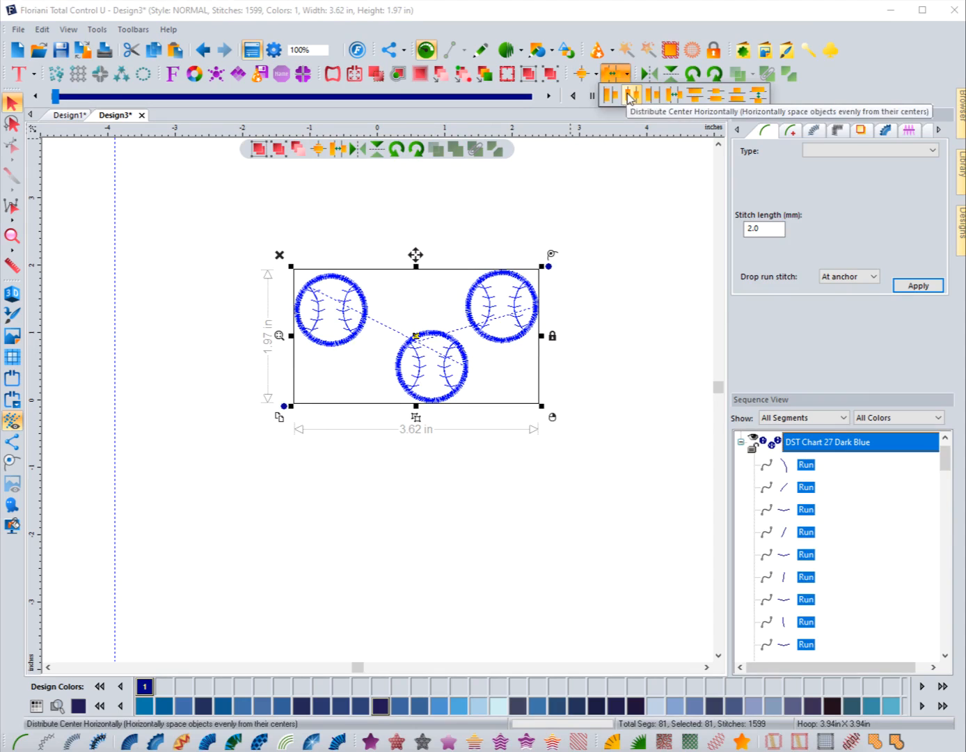
pyautogui.click(631, 94)
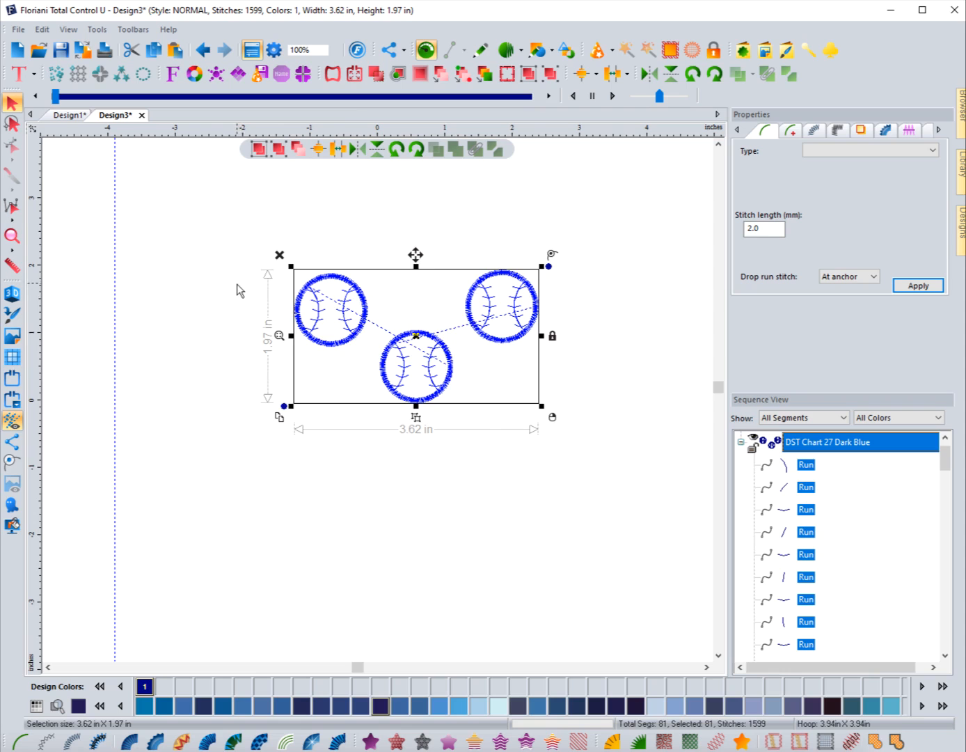
pyautogui.click(474, 480)
# - Select all three baseballs and align their centers so they form a straight horizontal row
pyautogui.moveTo(584, 476); pyautogui.dragTo(219, 235)
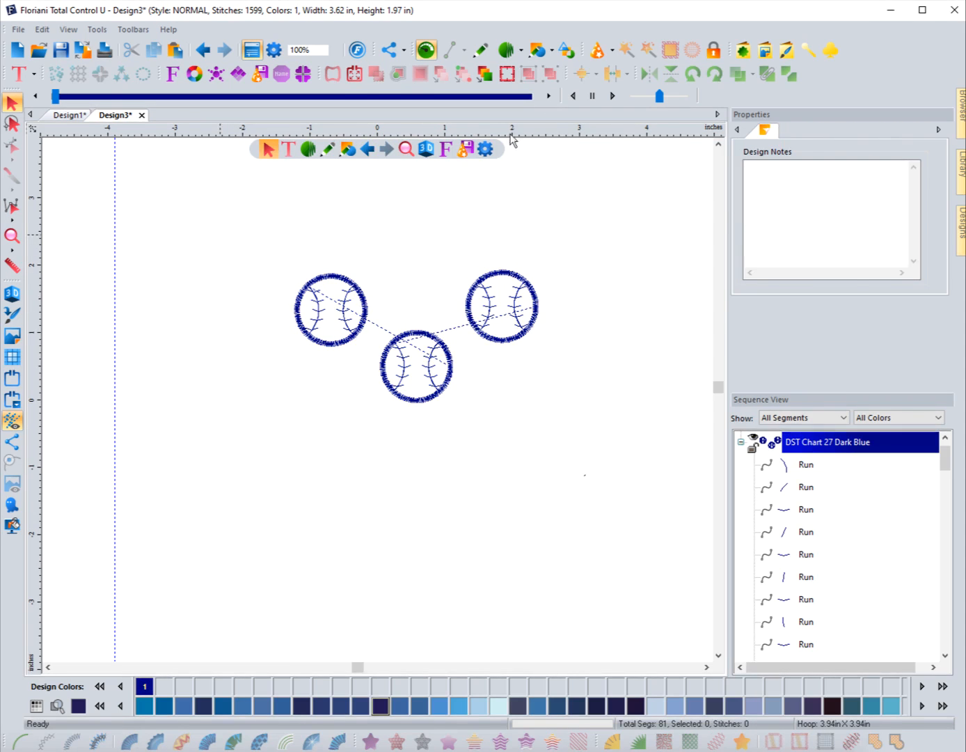
pyautogui.click(586, 74)
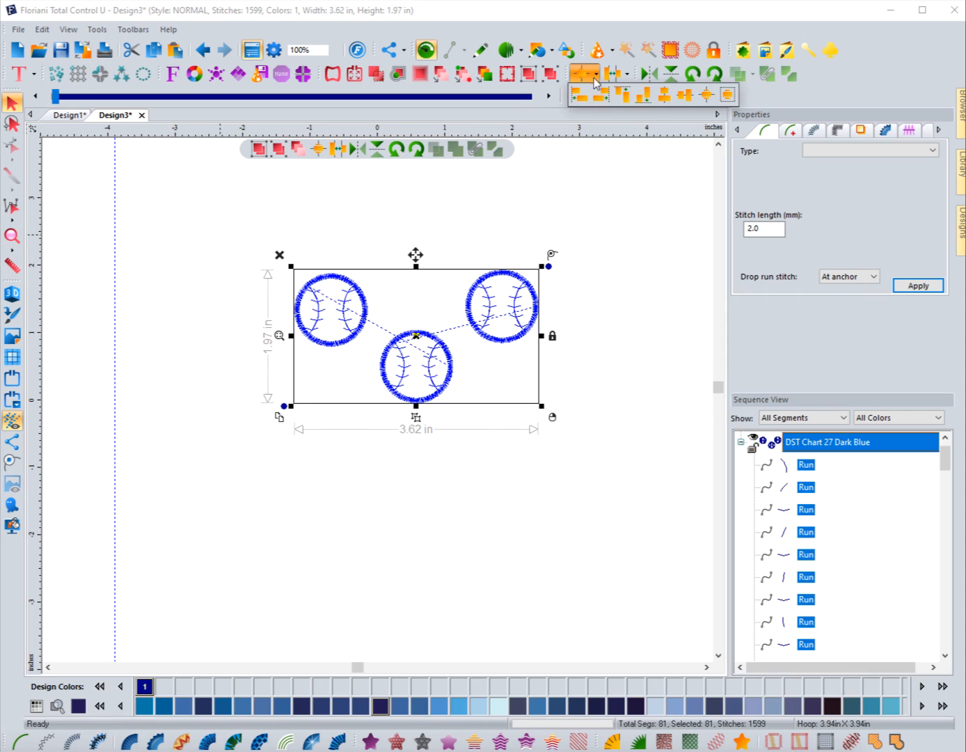
pyautogui.click(679, 98)
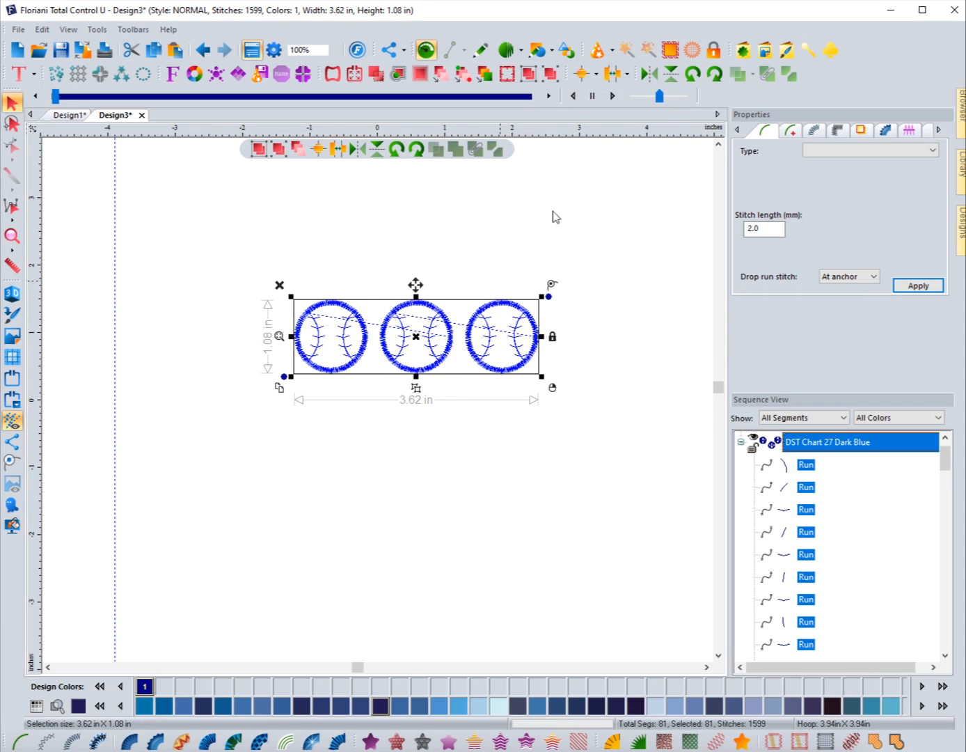
# - Move the middle and right baseballs together about 0.33 in to the right and clear the selection
pyautogui.moveTo(597, 410); pyautogui.dragTo(376, 283)
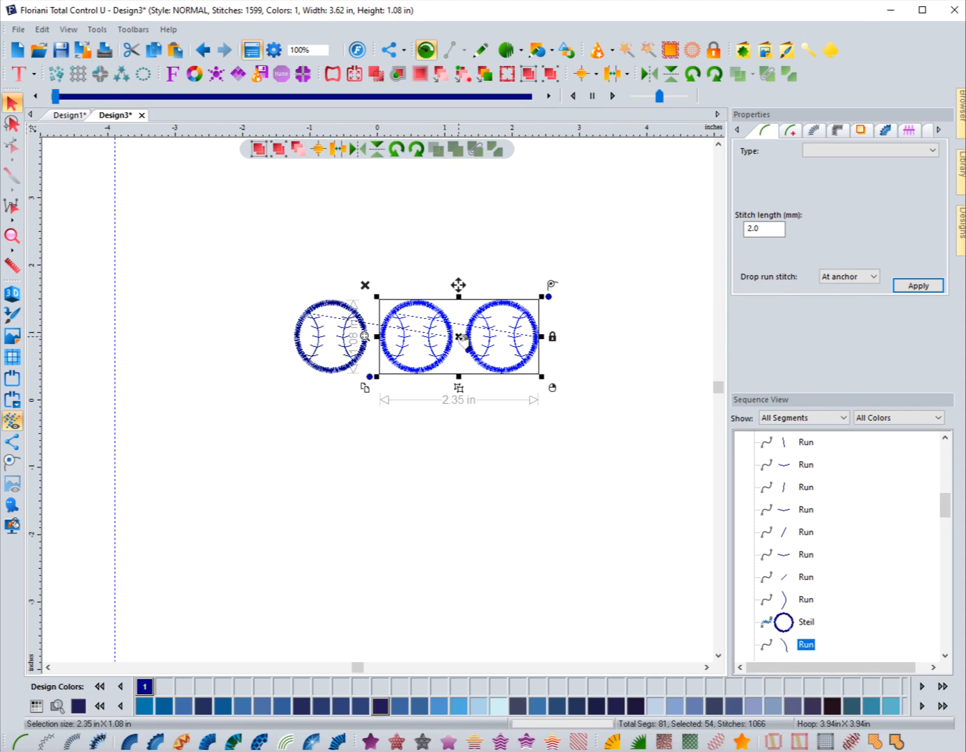
pyautogui.click(460, 337)
pyautogui.moveTo(462, 339); pyautogui.dragTo(483, 335)
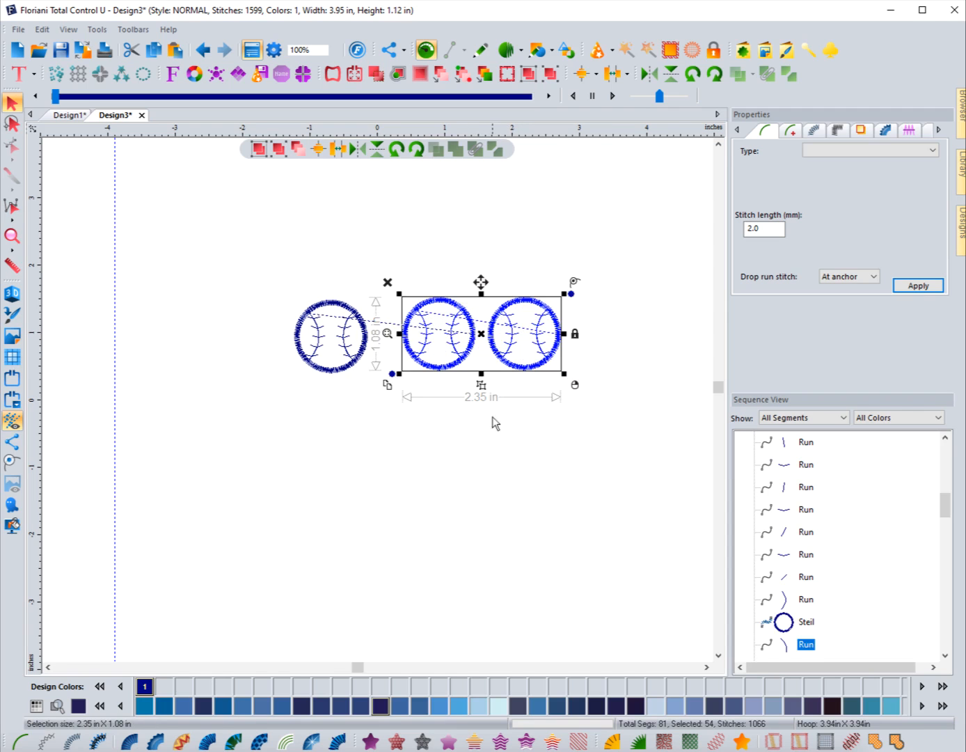
pyautogui.click(263, 402)
# - Select all three baseballs and distribute them horizontally, first by their right edges and then with equal gaps between them
pyautogui.moveTo(242, 264); pyautogui.dragTo(631, 421)
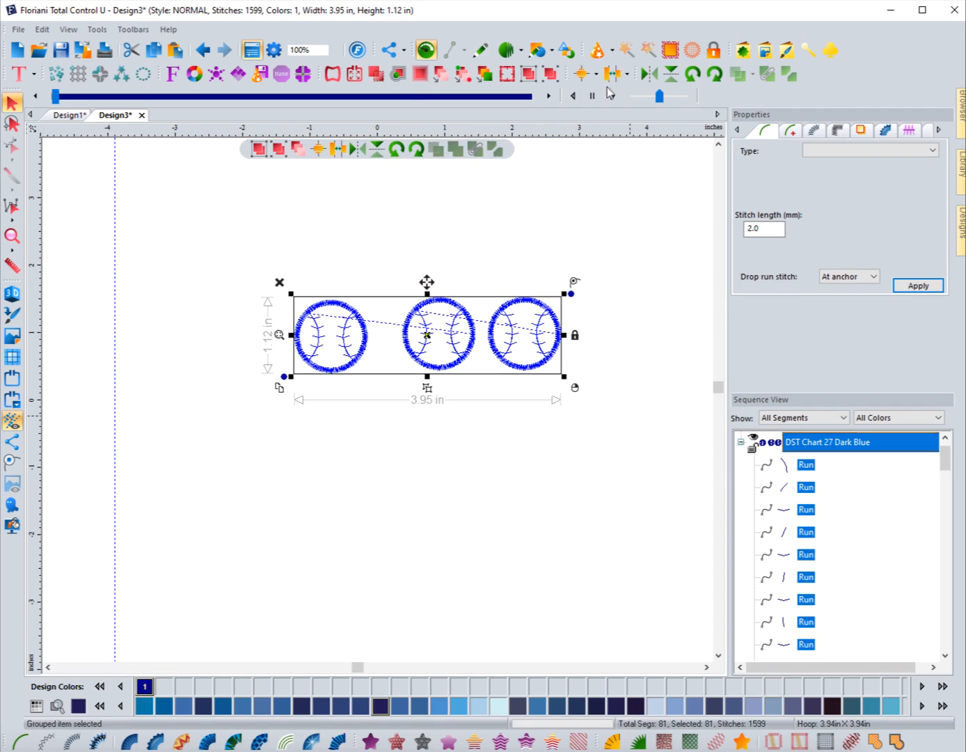
pyautogui.click(614, 76)
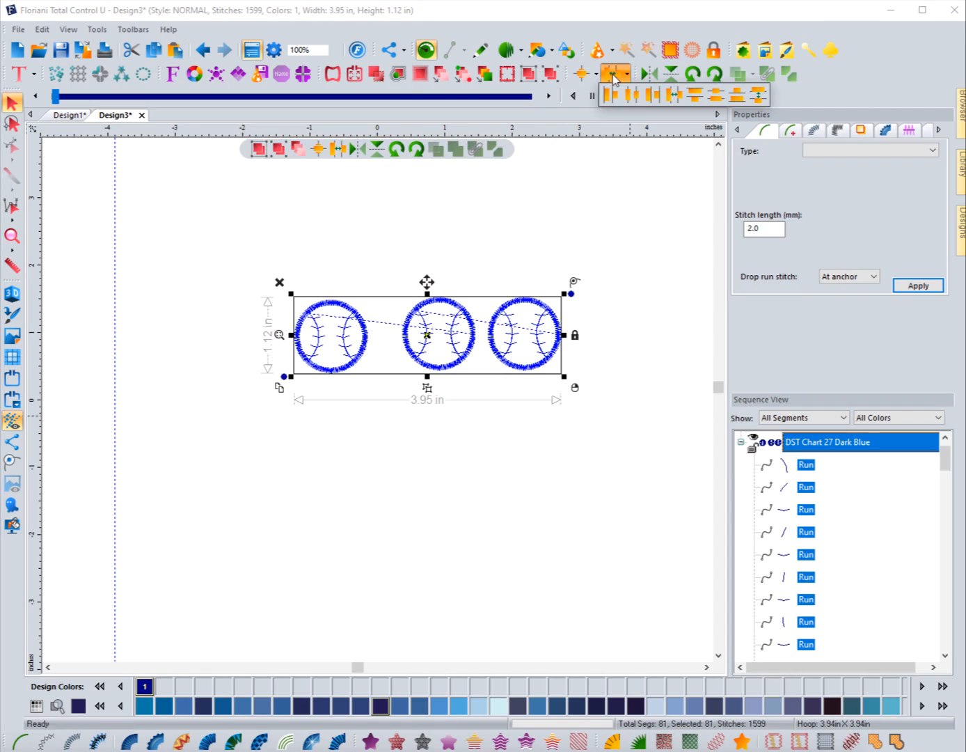
pyautogui.click(651, 95)
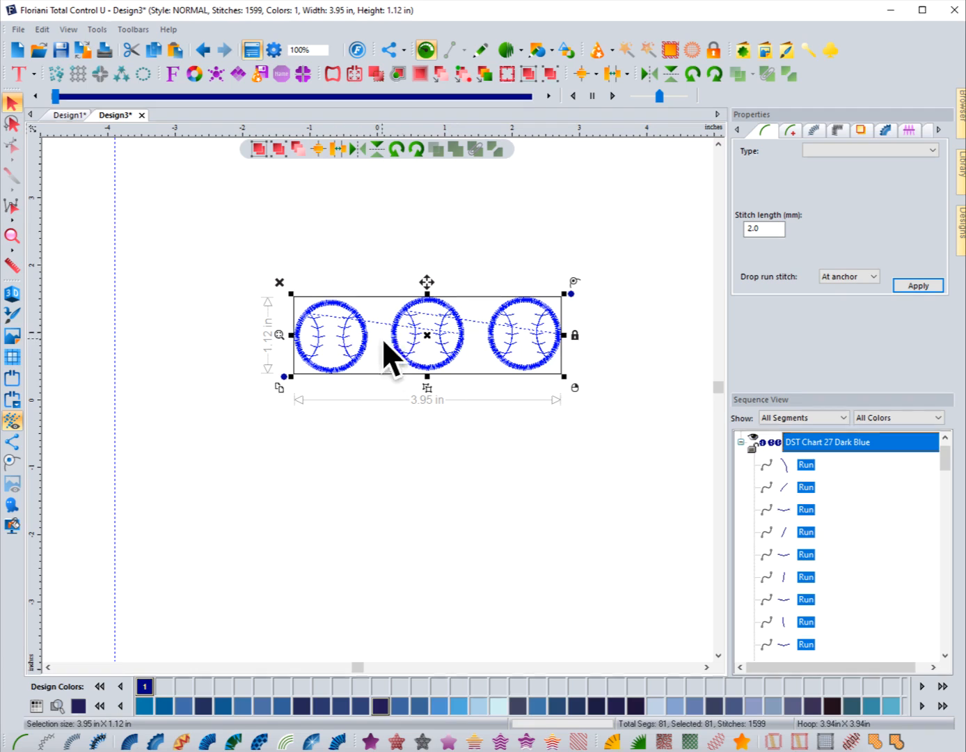
pyautogui.click(625, 74)
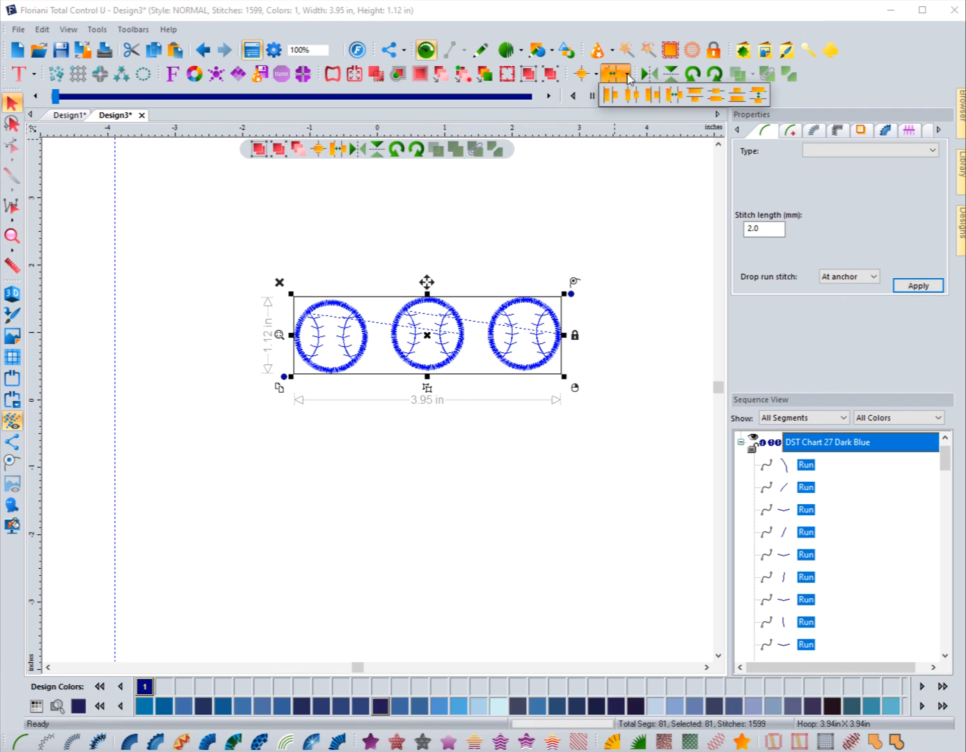
pyautogui.click(675, 96)
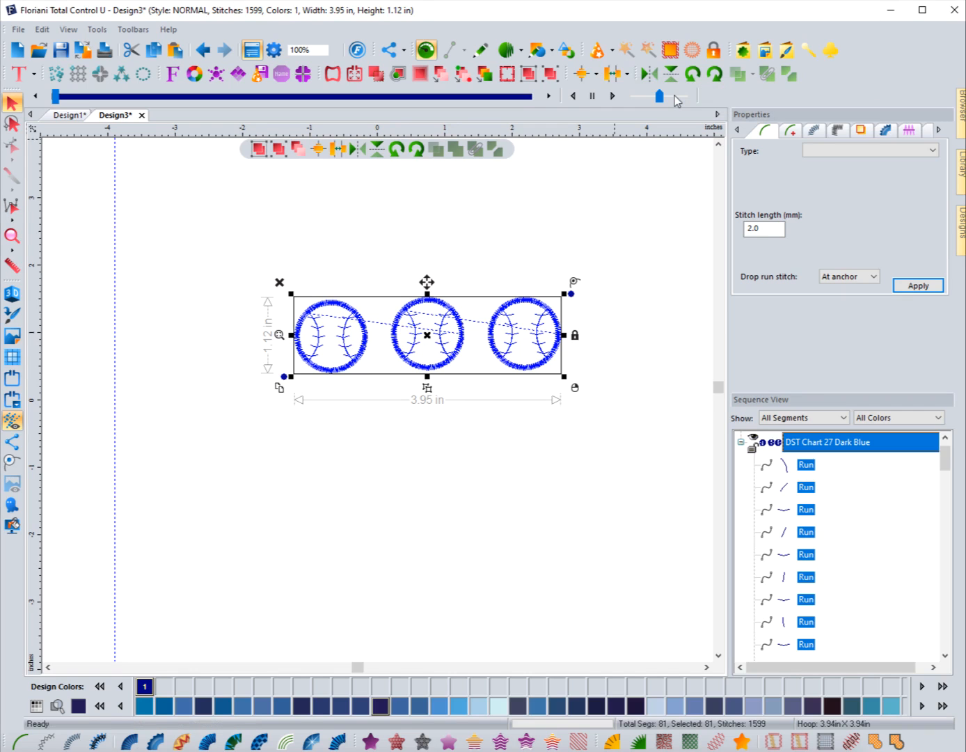
# - Select only the middle and right baseballs and move them together about 0.73 in to the right
pyautogui.click(607, 435)
pyautogui.moveTo(607, 436); pyautogui.dragTo(384, 261)
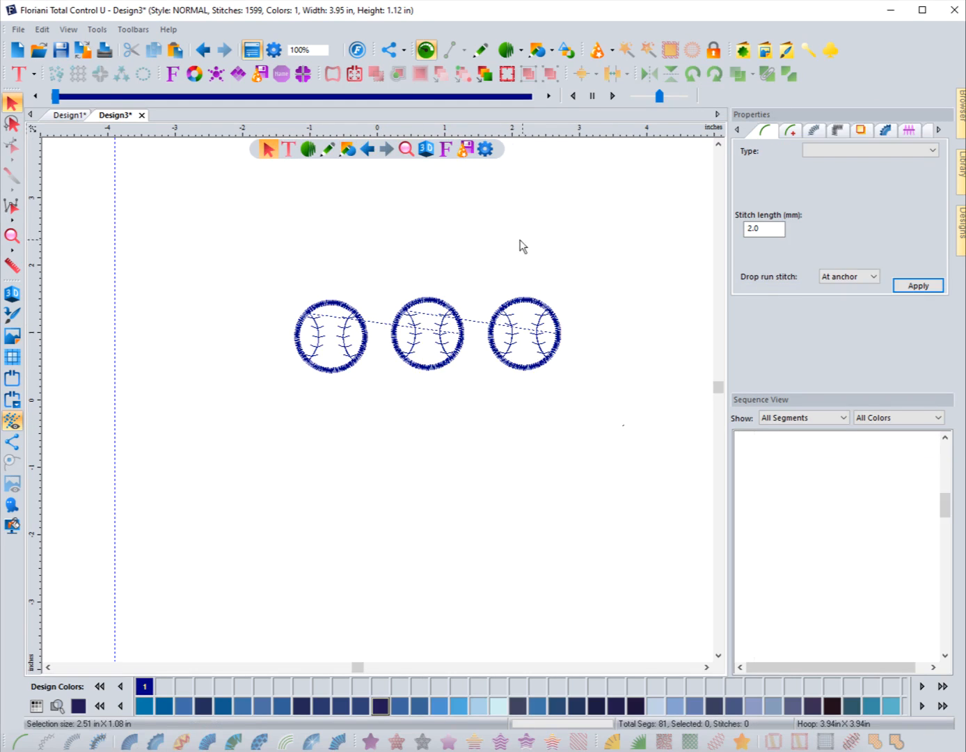
pyautogui.moveTo(481, 336); pyautogui.dragTo(532, 335)
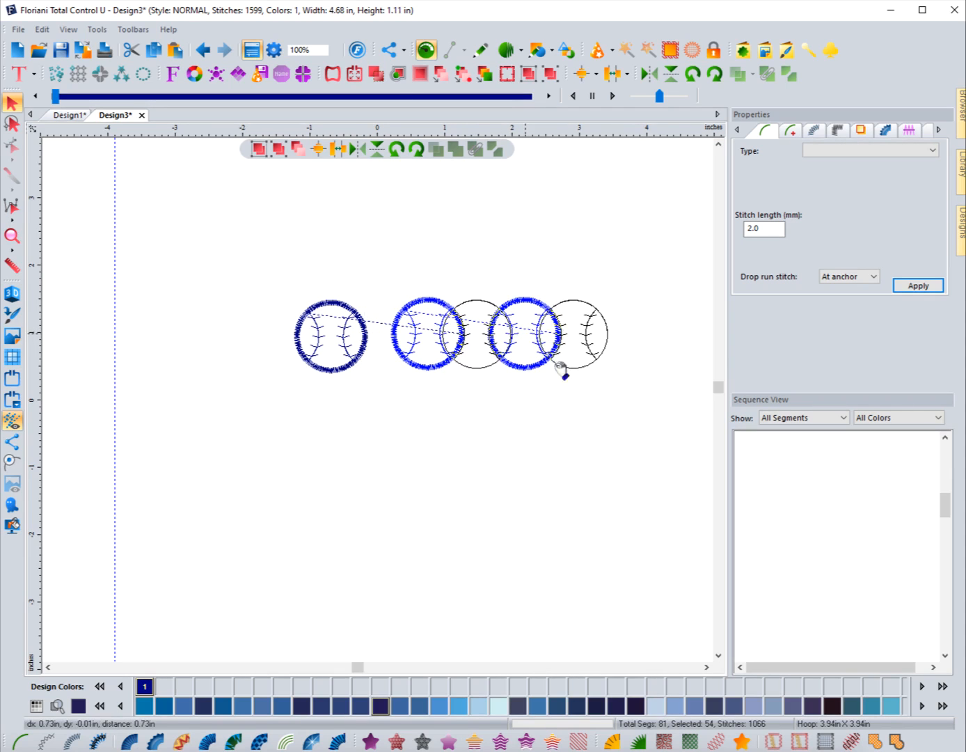
# - Select all three baseballs and distribute them with equal horizontal spacing between them
pyautogui.moveTo(237, 264); pyautogui.dragTo(685, 424)
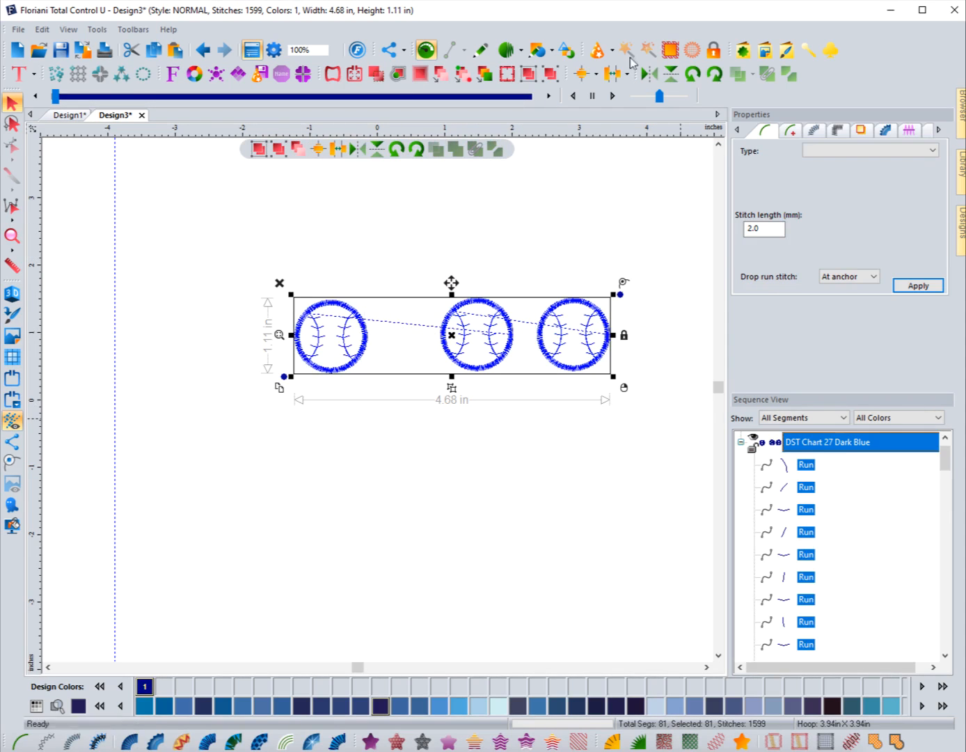
pyautogui.click(627, 74)
pyautogui.click(672, 96)
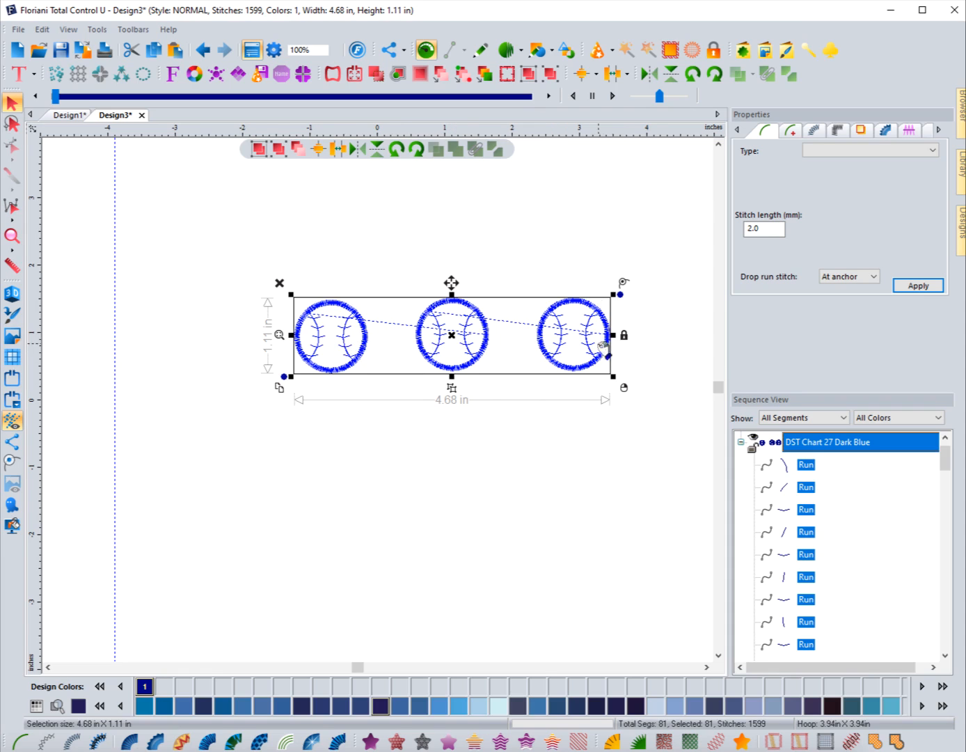
# - Distribute the three baseballs vertically by their top edges and then by their bottom edges, and clear the selection
pyautogui.click(626, 74)
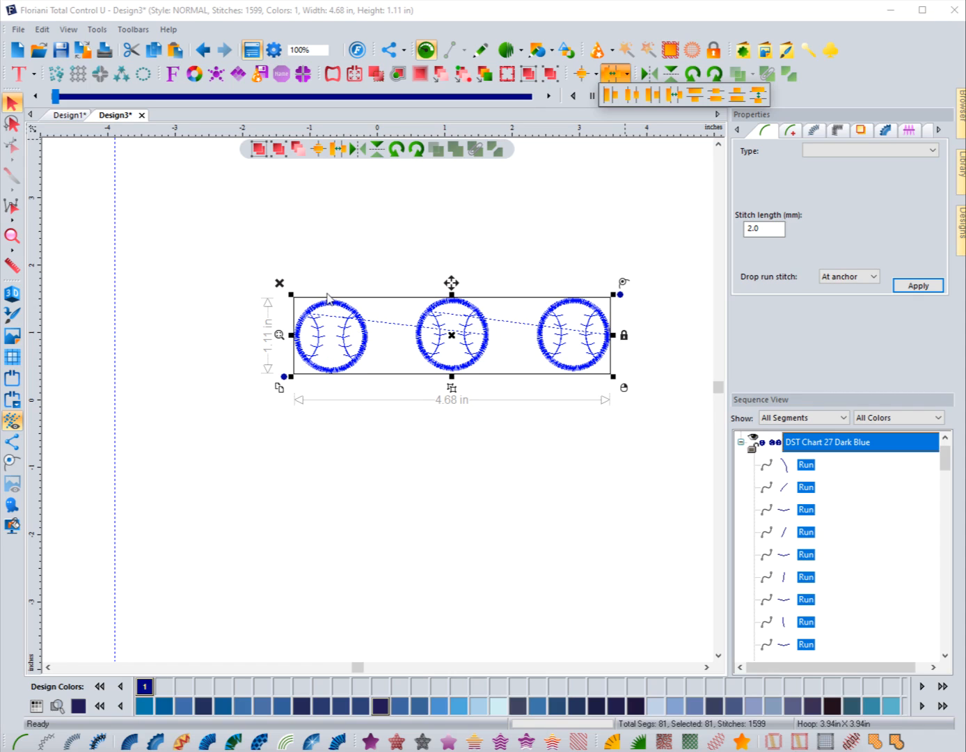
pyautogui.click(694, 98)
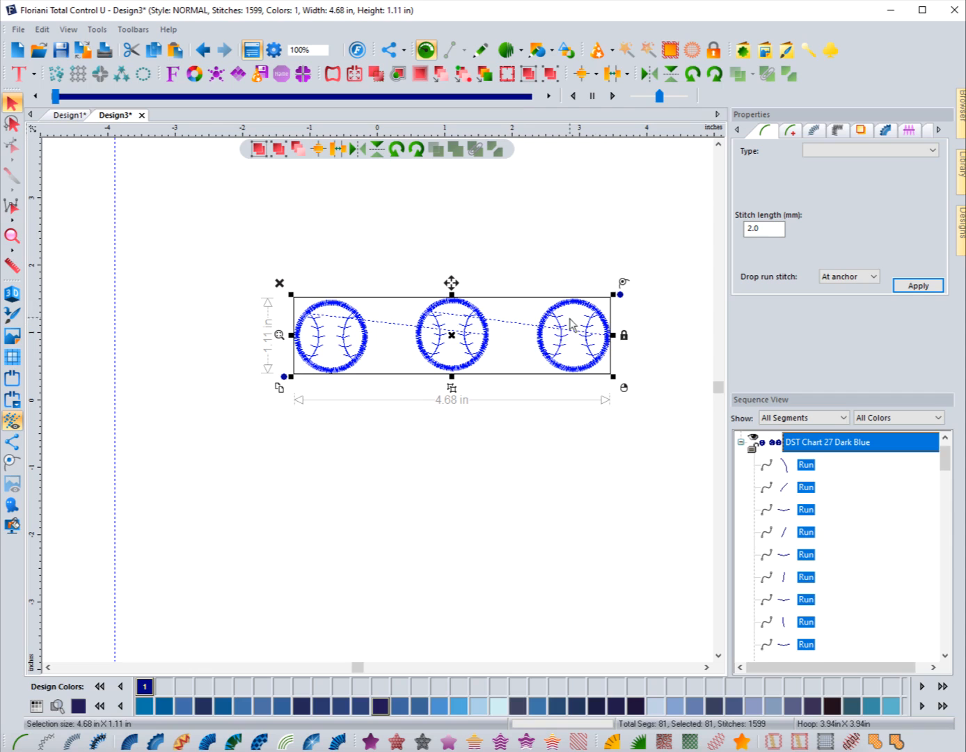
pyautogui.click(619, 74)
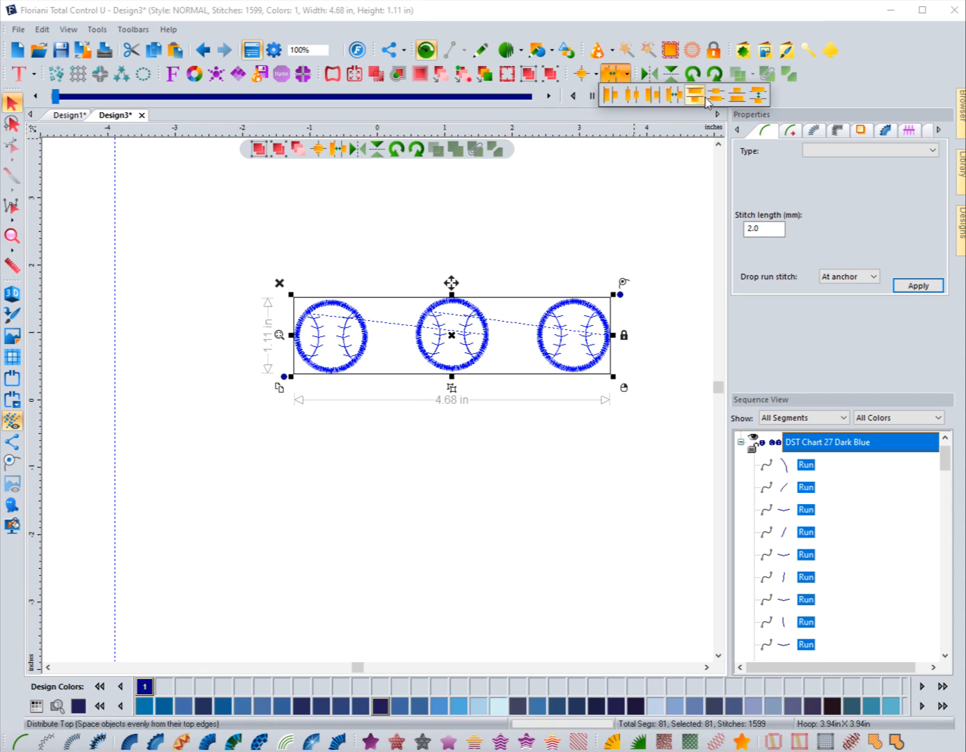
pyautogui.click(735, 96)
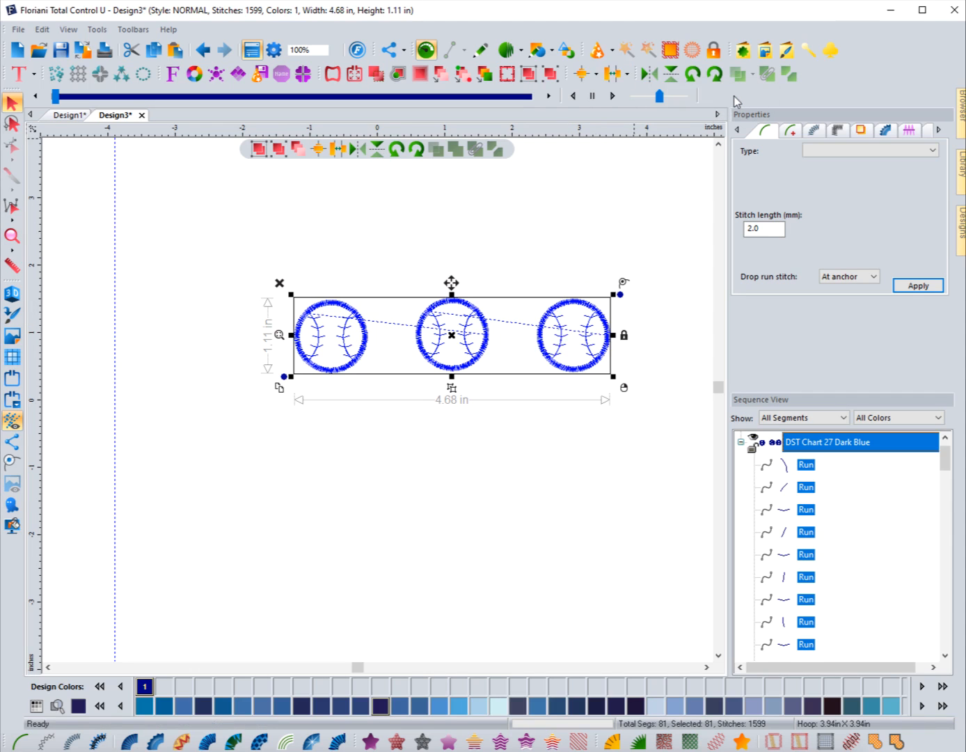
pyautogui.click(506, 451)
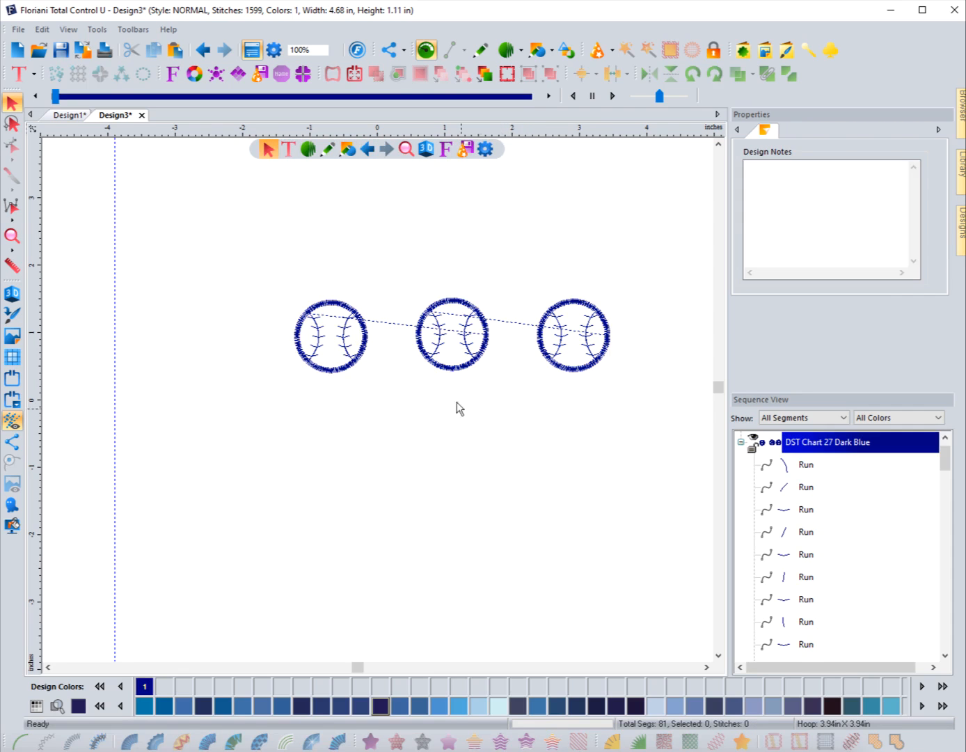
# - Select only the right baseball, move it about 0.42 in to the left, and clear the selection
pyautogui.moveTo(393, 245); pyautogui.dragTo(638, 402)
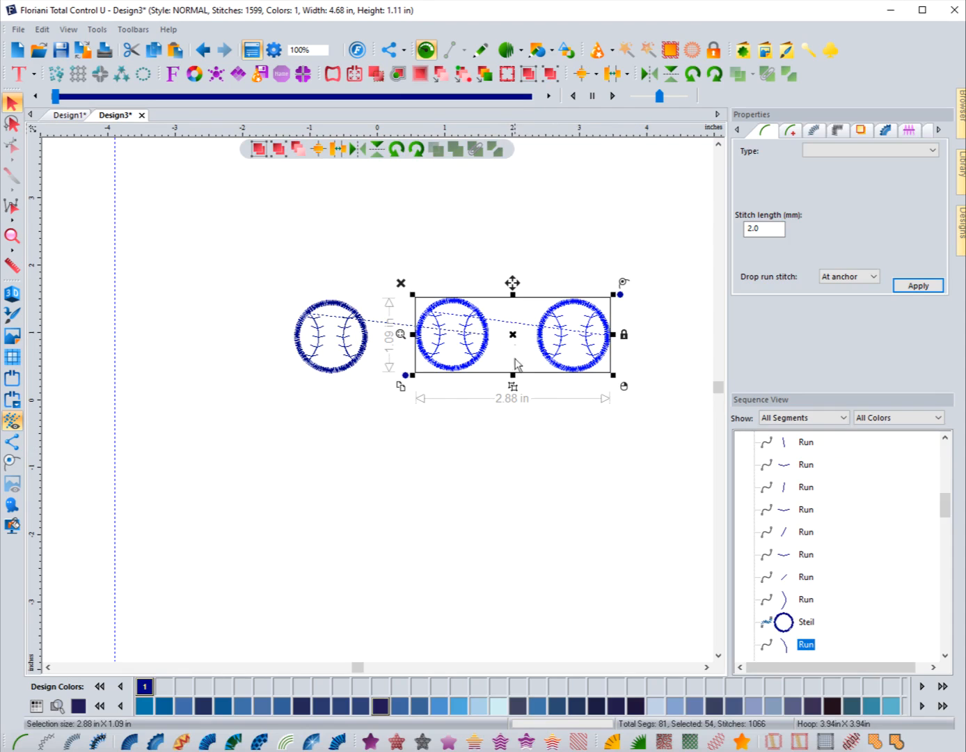
pyautogui.click(541, 433)
pyautogui.moveTo(630, 400); pyautogui.dragTo(518, 251)
pyautogui.moveTo(577, 341); pyautogui.dragTo(550, 341)
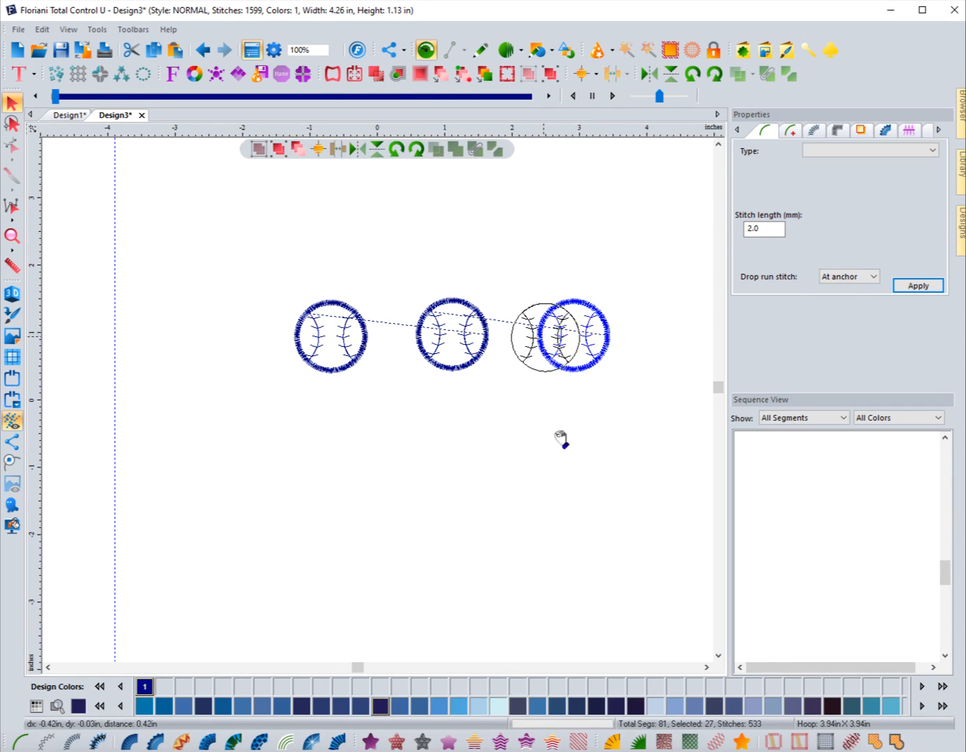
pyautogui.click(558, 438)
# - Select all three baseballs, apply an even distribution to them, and clear the selection
pyautogui.moveTo(618, 452); pyautogui.dragTo(234, 287)
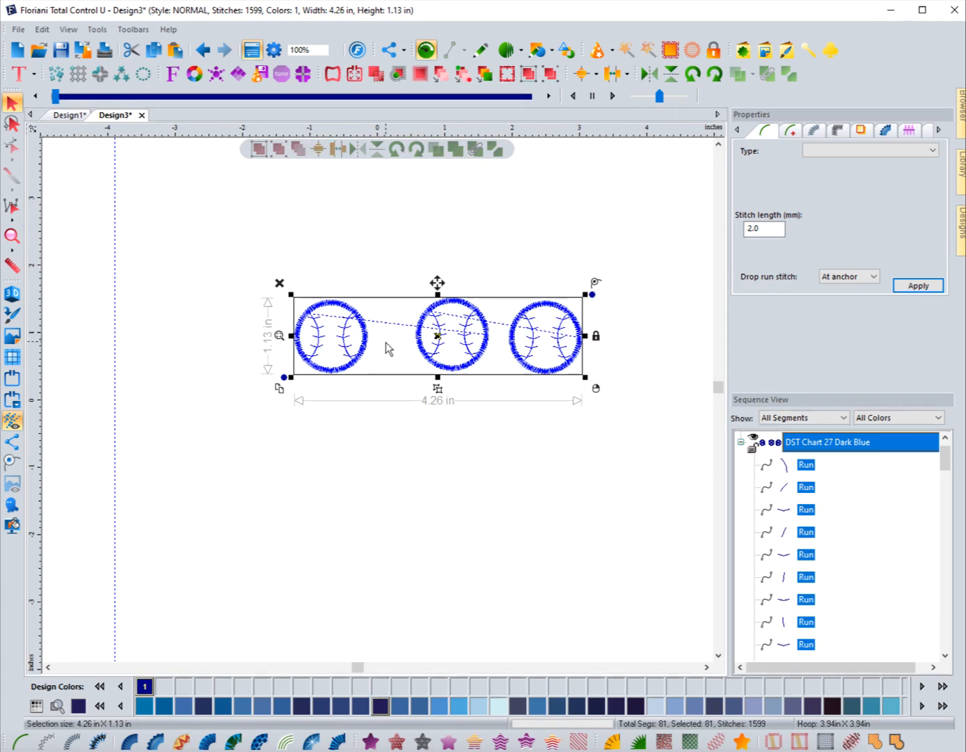
pyautogui.click(626, 74)
pyautogui.click(645, 101)
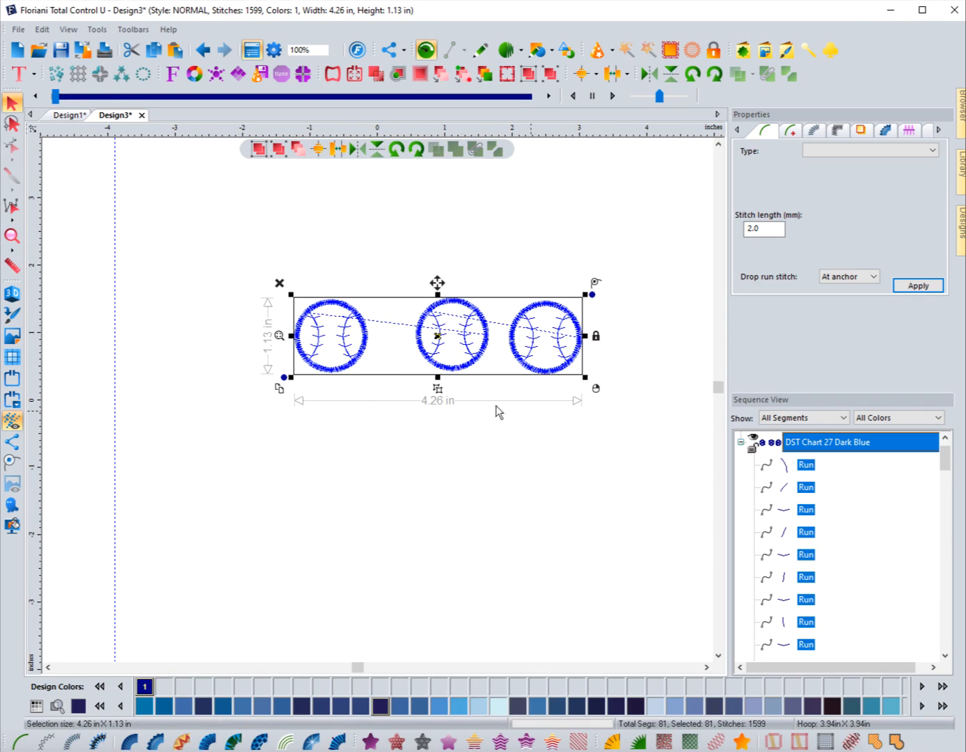
pyautogui.click(505, 433)
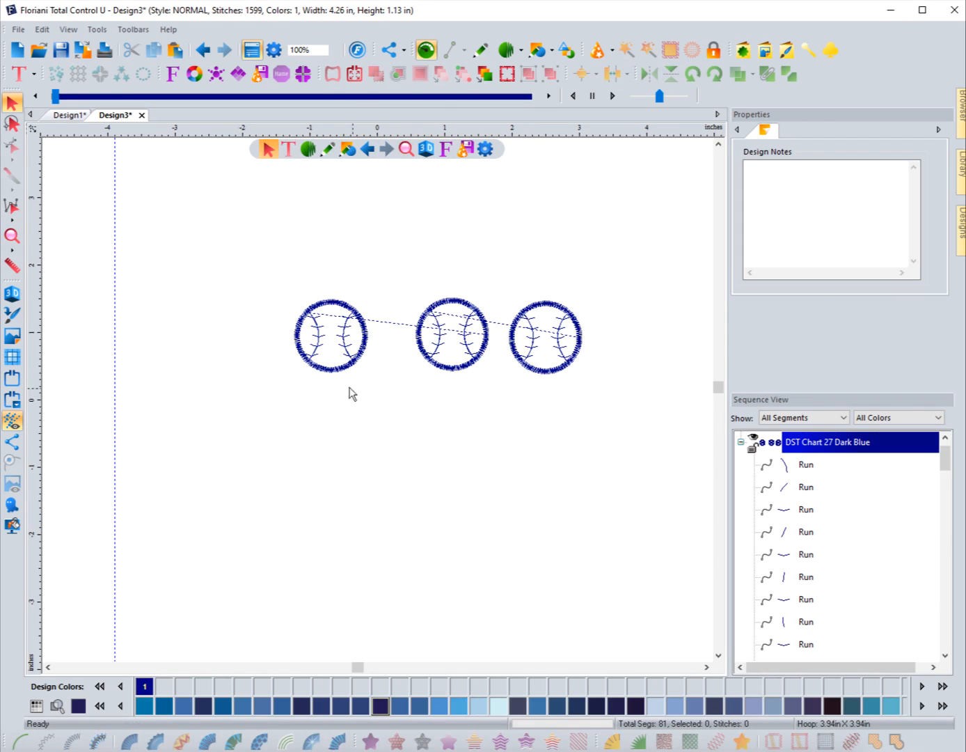
# - Move the middle and right baseballs beneath the left one to form a rough vertical column, and clear the selection
pyautogui.moveTo(389, 252); pyautogui.dragTo(379, 425)
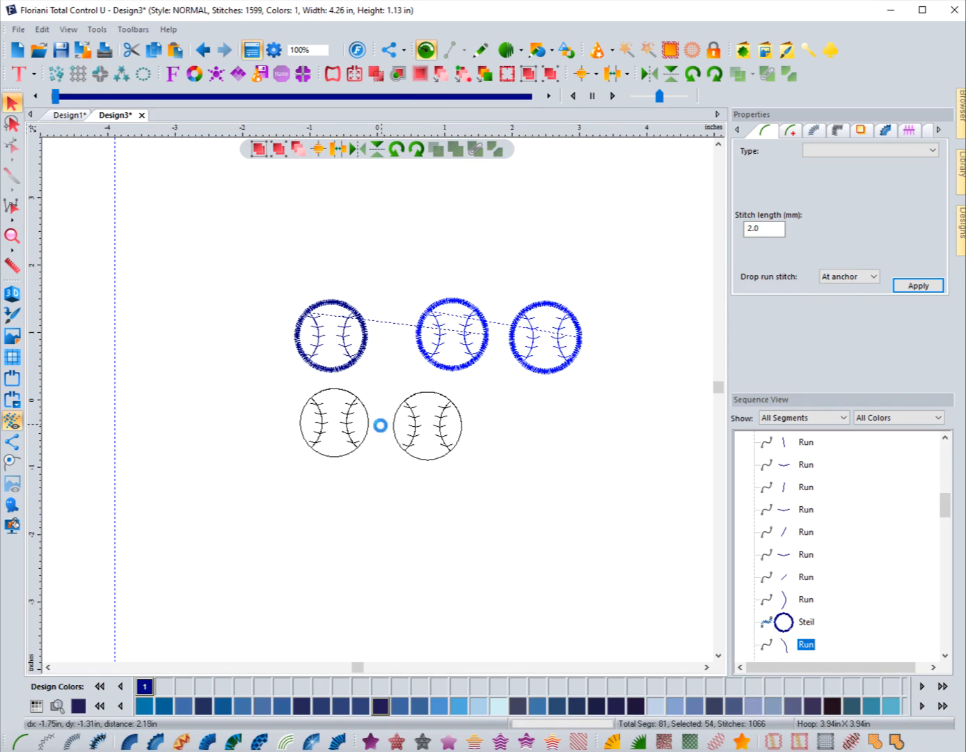
pyautogui.click(511, 378)
pyautogui.moveTo(507, 365); pyautogui.dragTo(379, 500)
pyautogui.moveTo(433, 430); pyautogui.dragTo(343, 516)
pyautogui.click(247, 493)
# - Select all three stacked baseballs and distribute them vertically, first by their bottom edges and then with equal gaps between them
pyautogui.moveTo(250, 280); pyautogui.dragTo(446, 615)
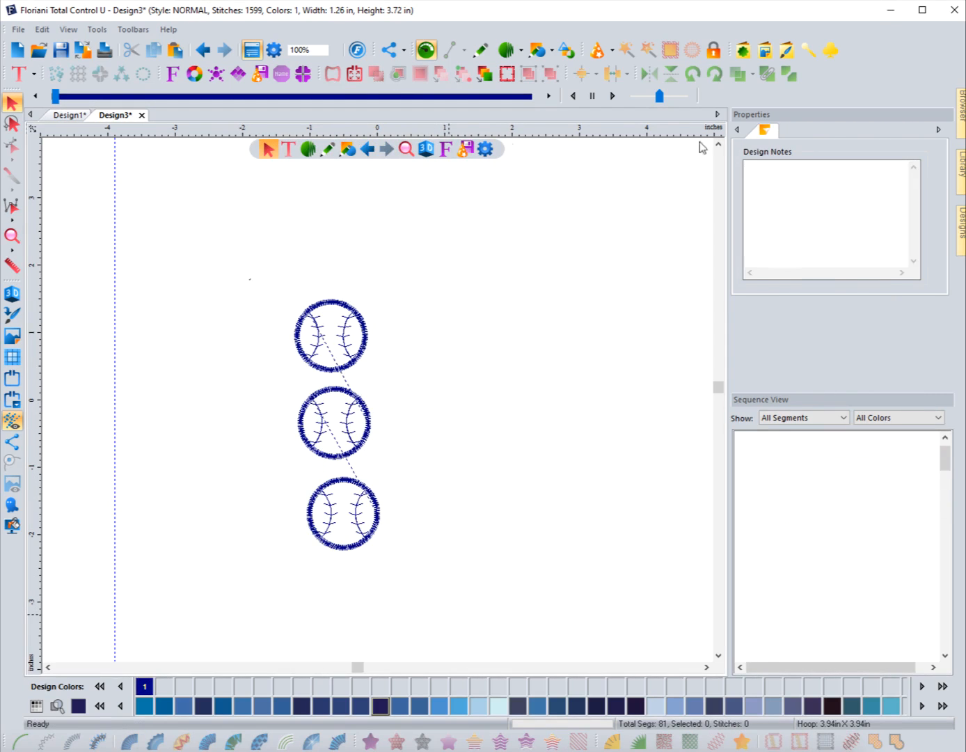
pyautogui.click(626, 74)
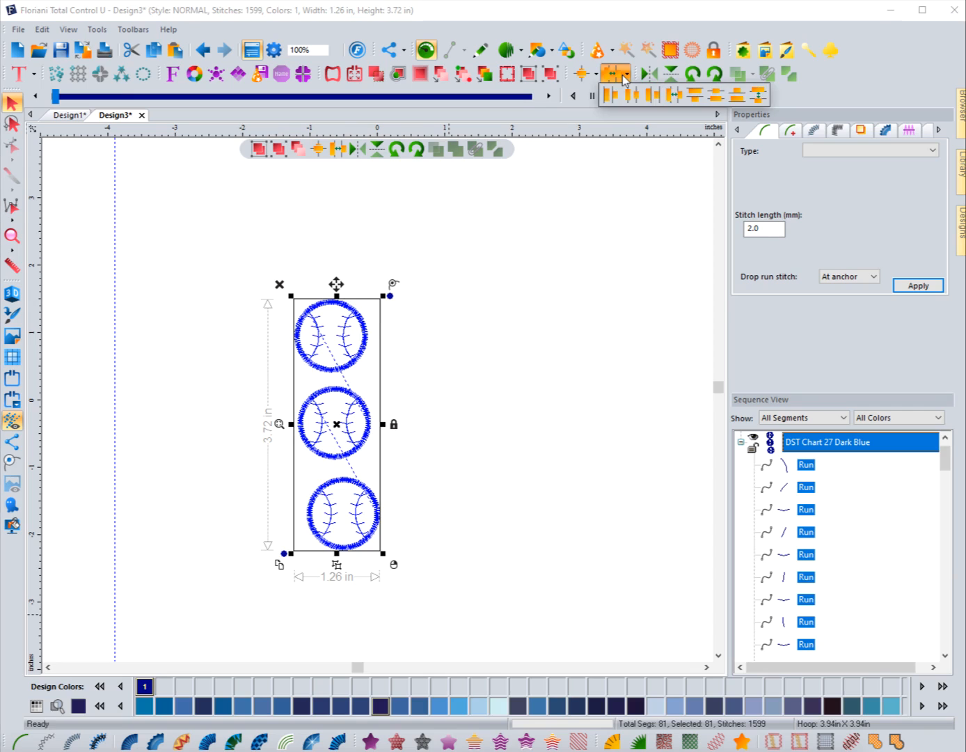
pyautogui.click(740, 103)
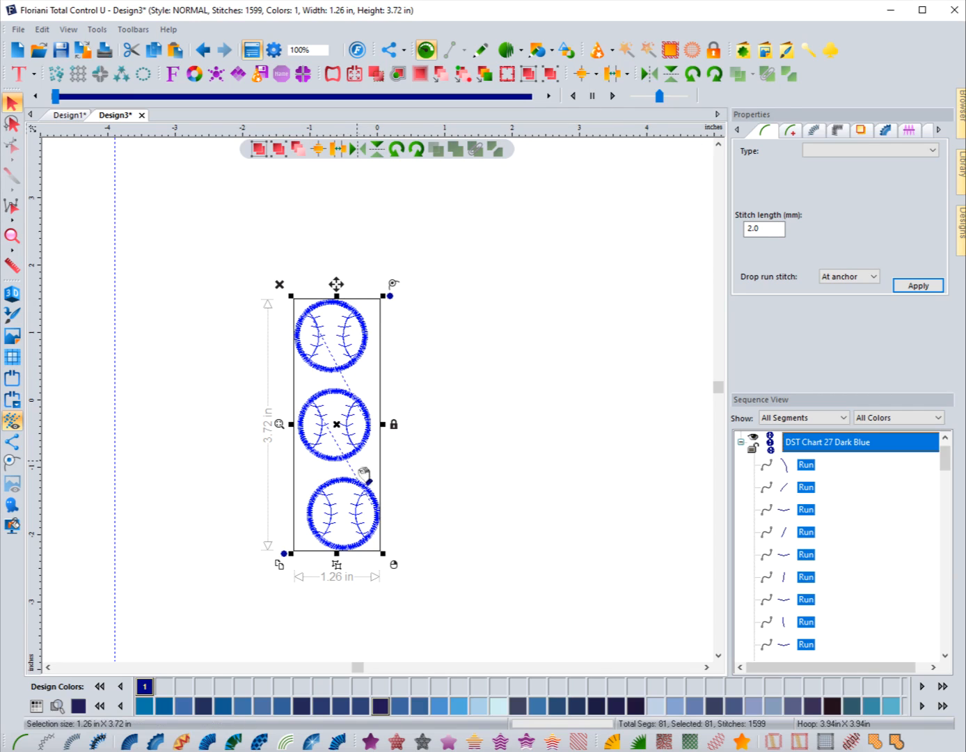
pyautogui.click(631, 75)
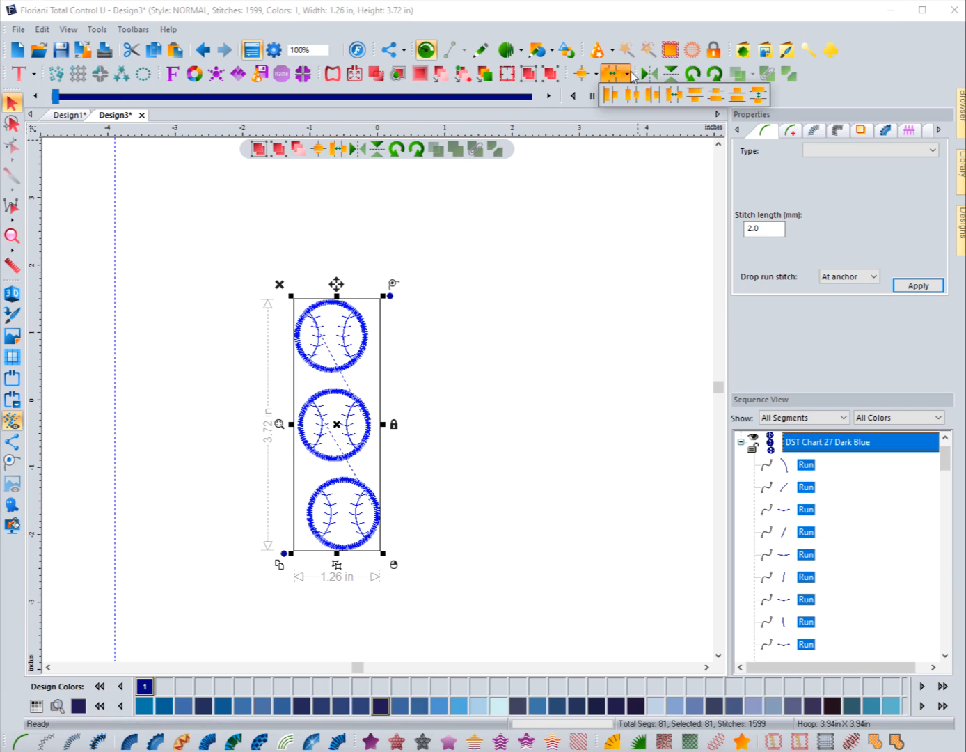
pyautogui.click(758, 94)
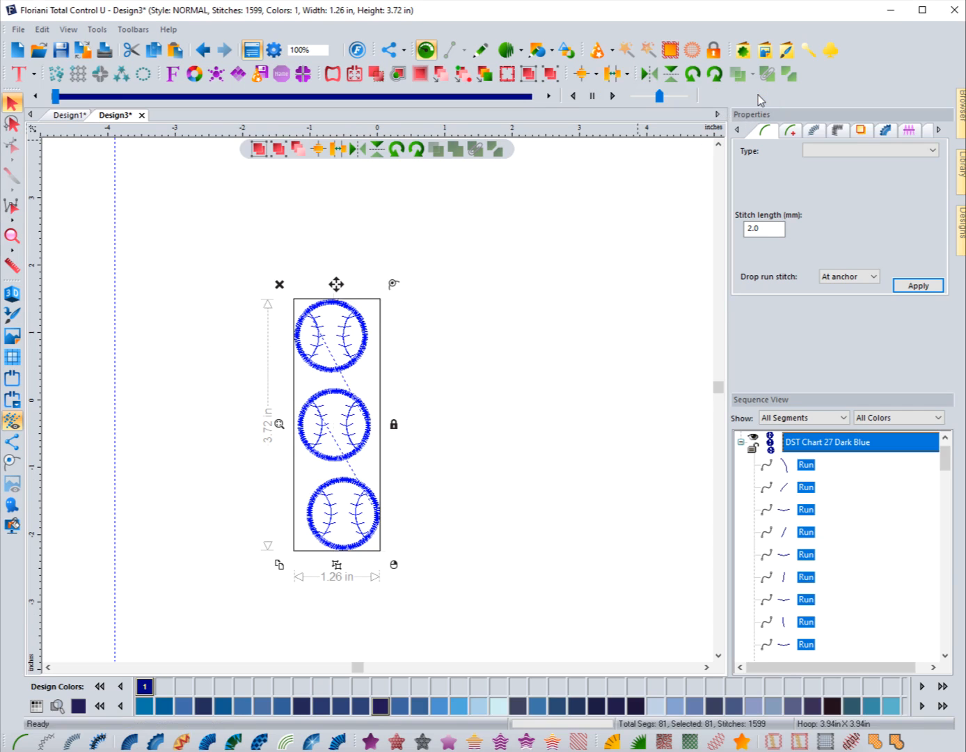
# - Move the lower two baseballs together about 0.17 in down and 0.06 in left, and select all three baseballs
pyautogui.moveTo(450, 593); pyautogui.dragTo(236, 388)
pyautogui.moveTo(314, 449); pyautogui.dragTo(310, 460)
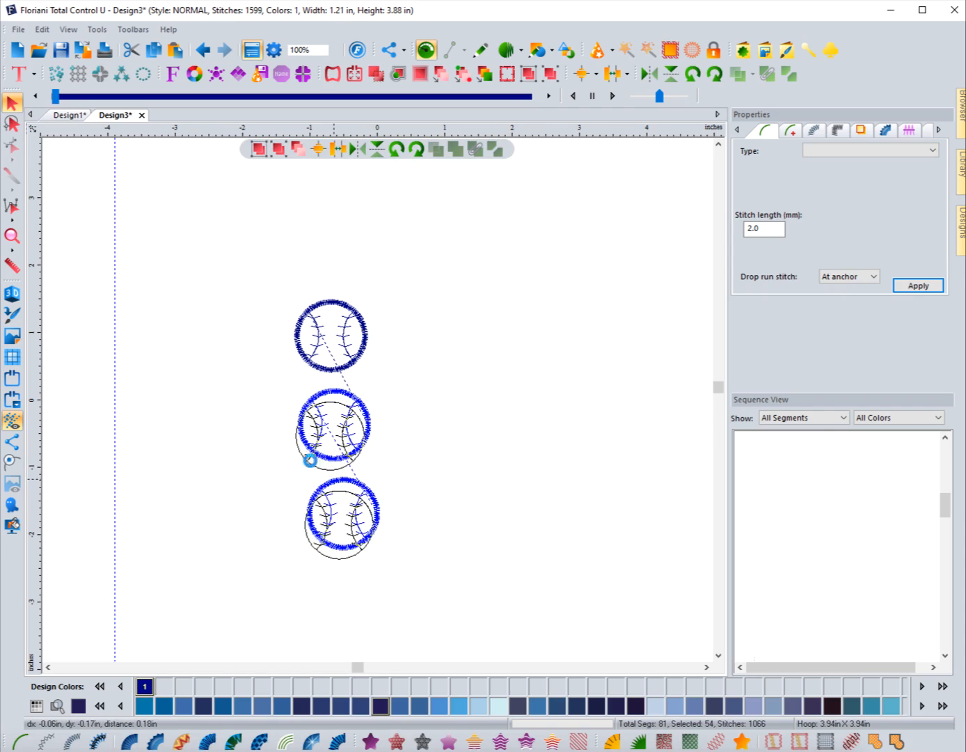
pyautogui.click(252, 395)
pyautogui.moveTo(250, 287); pyautogui.dragTo(440, 584)
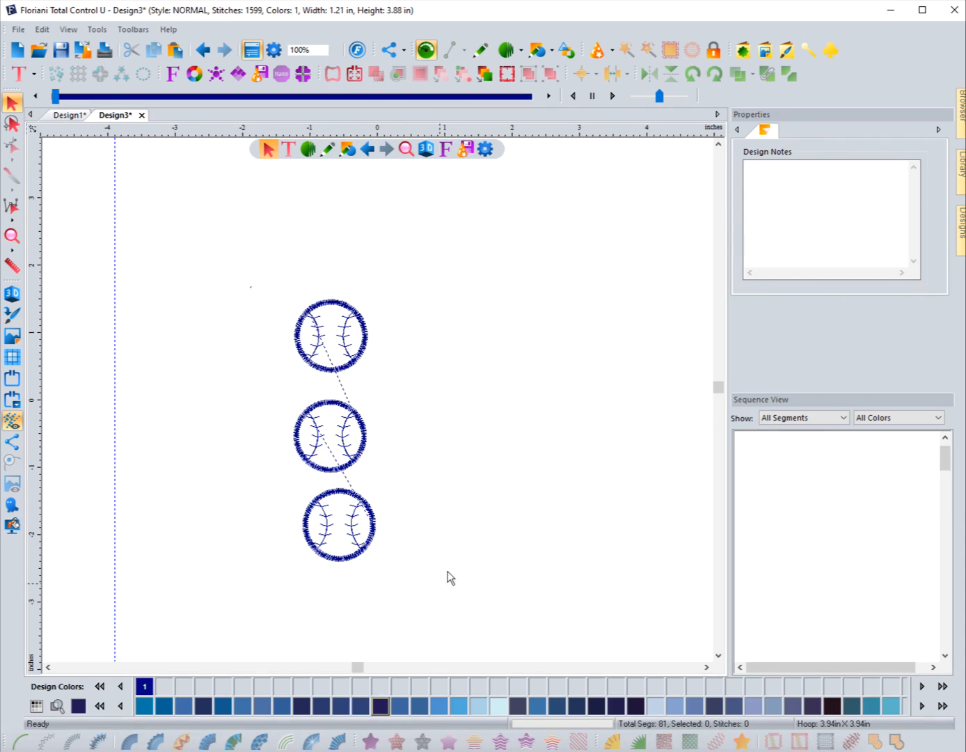
# - Distribute the three stacked baseballs vertically with equal space between them, and clear the selection
pyautogui.click(626, 74)
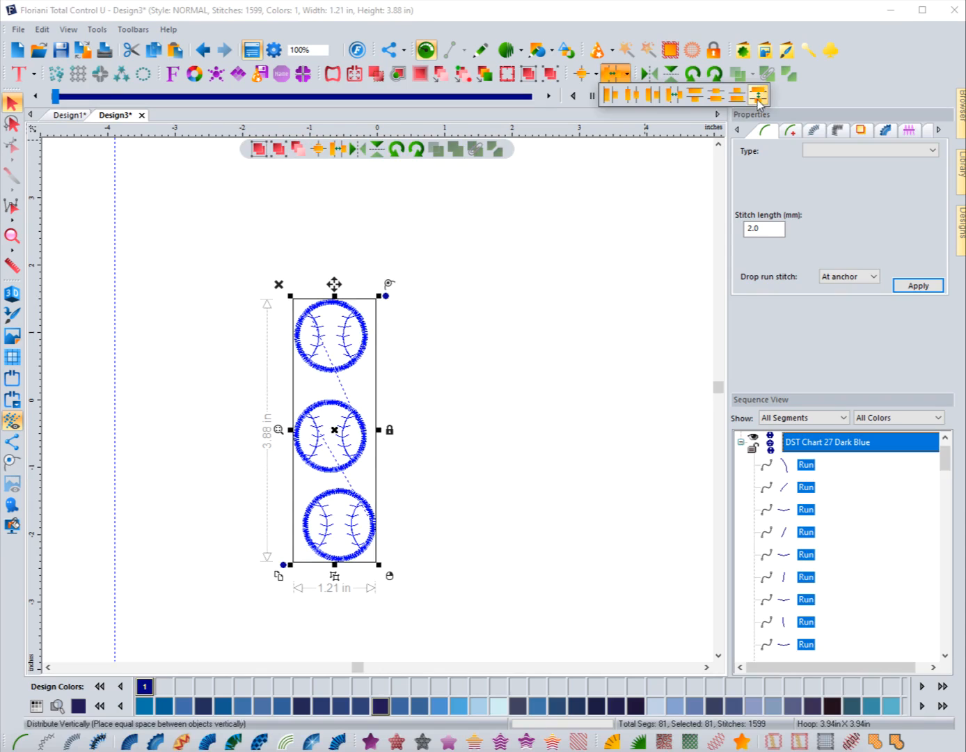
pyautogui.click(758, 98)
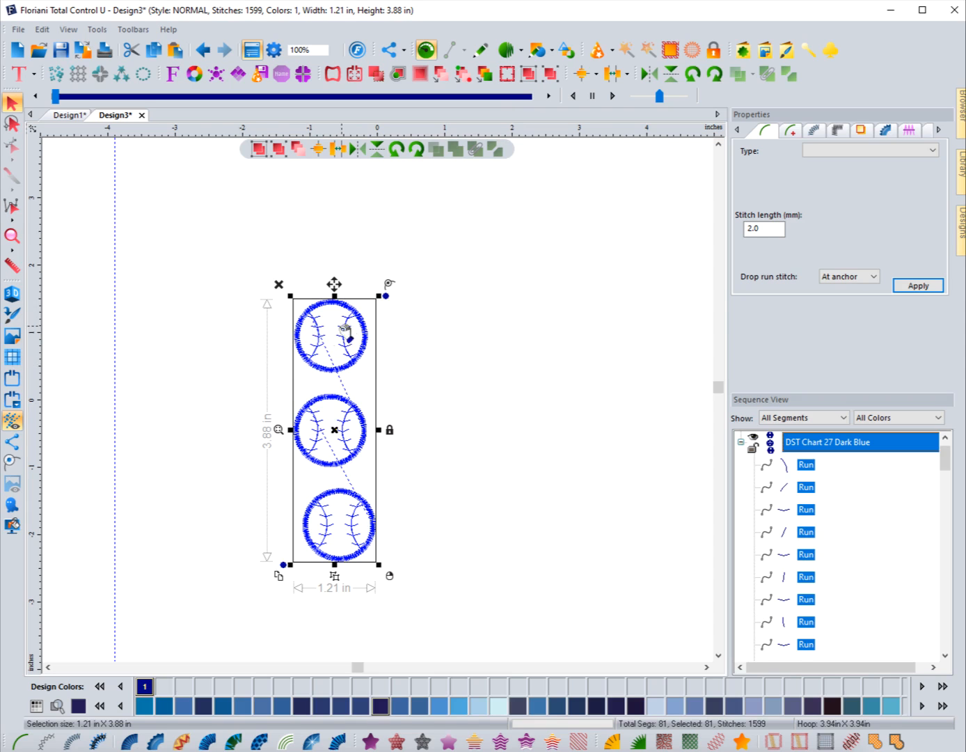
pyautogui.click(223, 363)
# - Select the lower two baseballs, move them together about 0.45 in down, and clear the selection
pyautogui.moveTo(262, 287); pyautogui.dragTo(250, 398)
pyautogui.click(426, 603)
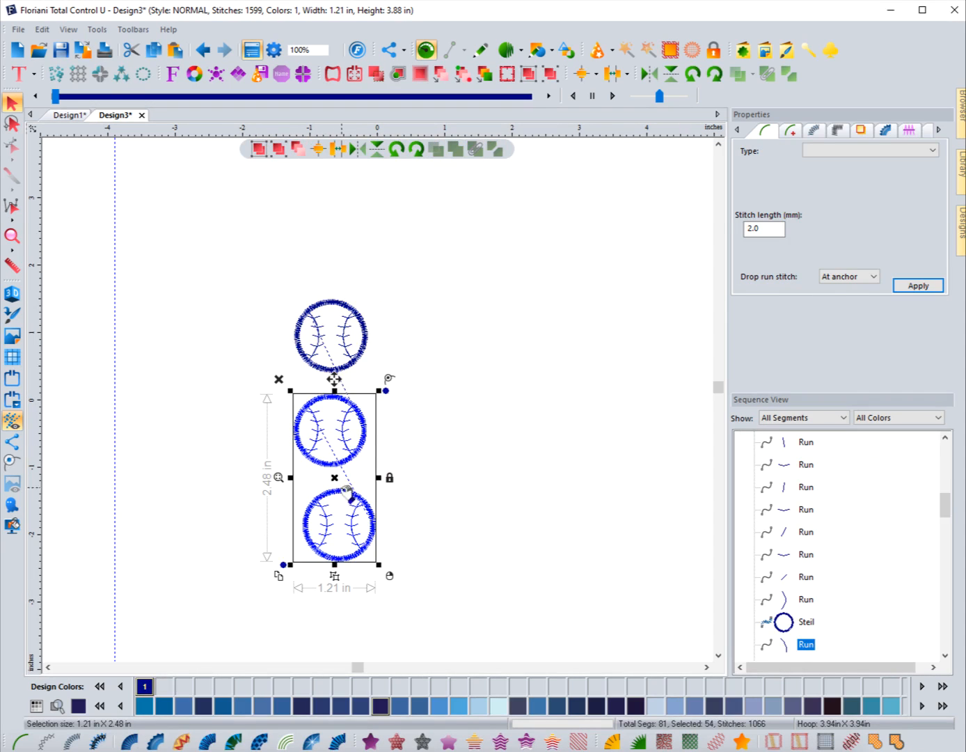
pyautogui.moveTo(335, 479); pyautogui.dragTo(337, 513)
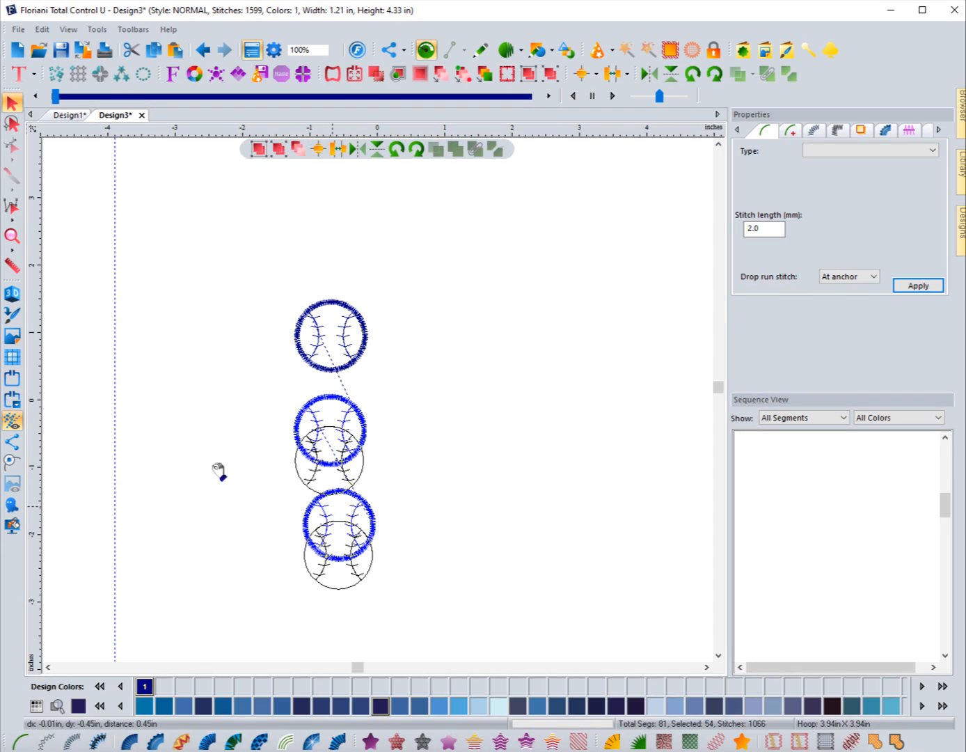
pyautogui.click(213, 465)
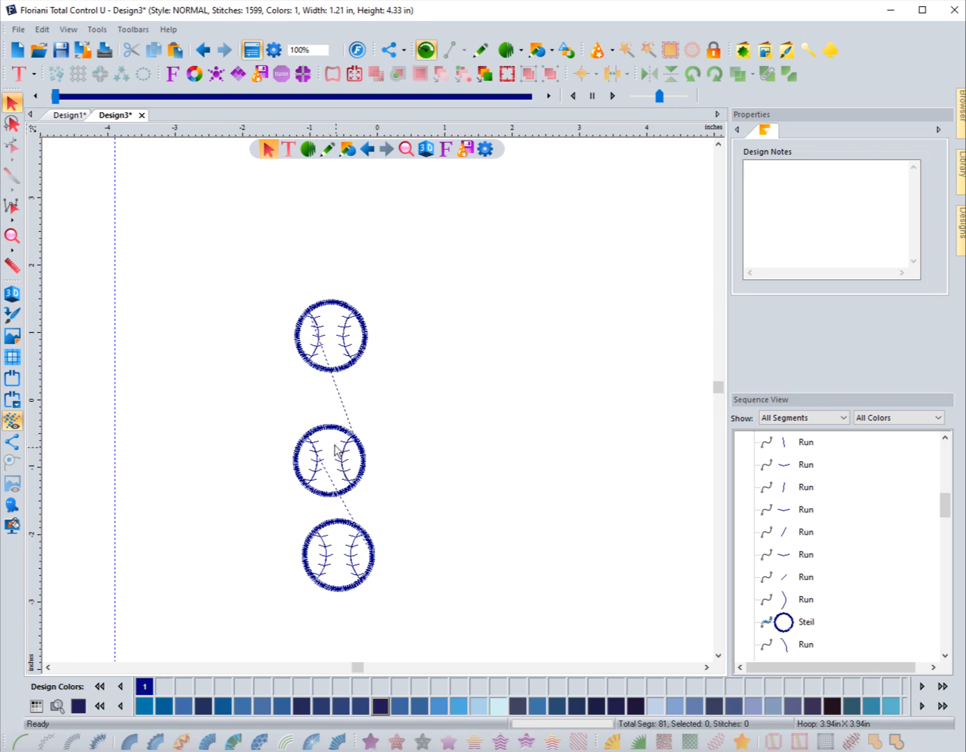
# - Add two horizontal guides, one along the top baseball's upper edge and one across the bottom baseball near -2.4 in
pyautogui.moveTo(234, 134); pyautogui.dragTo(233, 301)
pyautogui.moveTo(235, 138); pyautogui.dragTo(272, 566)
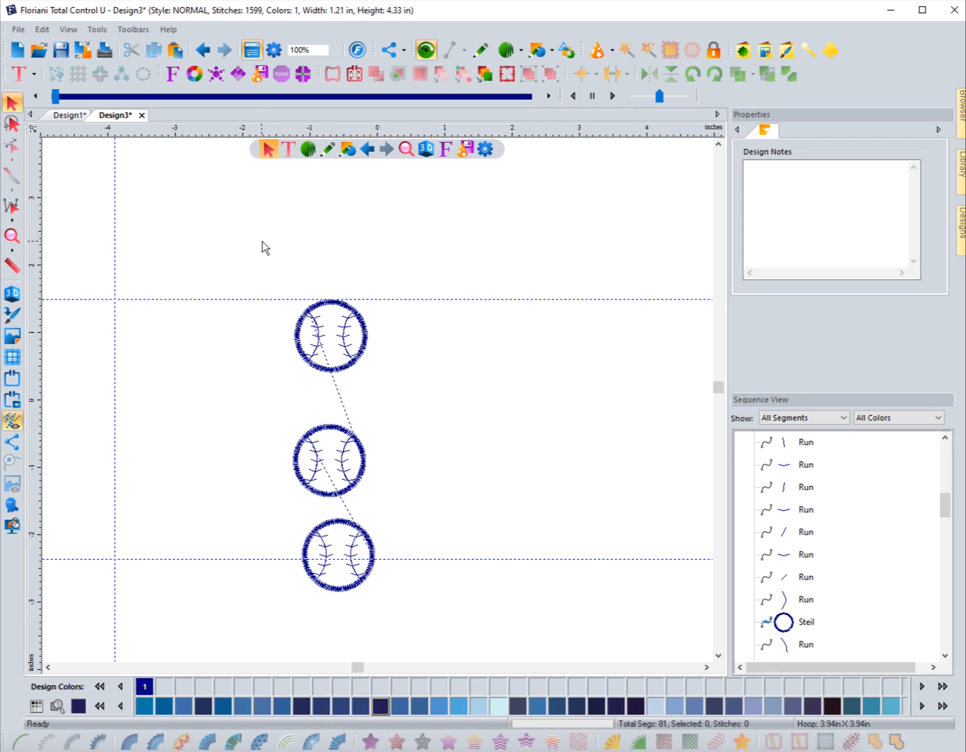
# - Select all three baseballs, center-align them horizontally, distribute them vertically with equal gaps, and clear the selection
pyautogui.moveTo(255, 243); pyautogui.dragTo(430, 623)
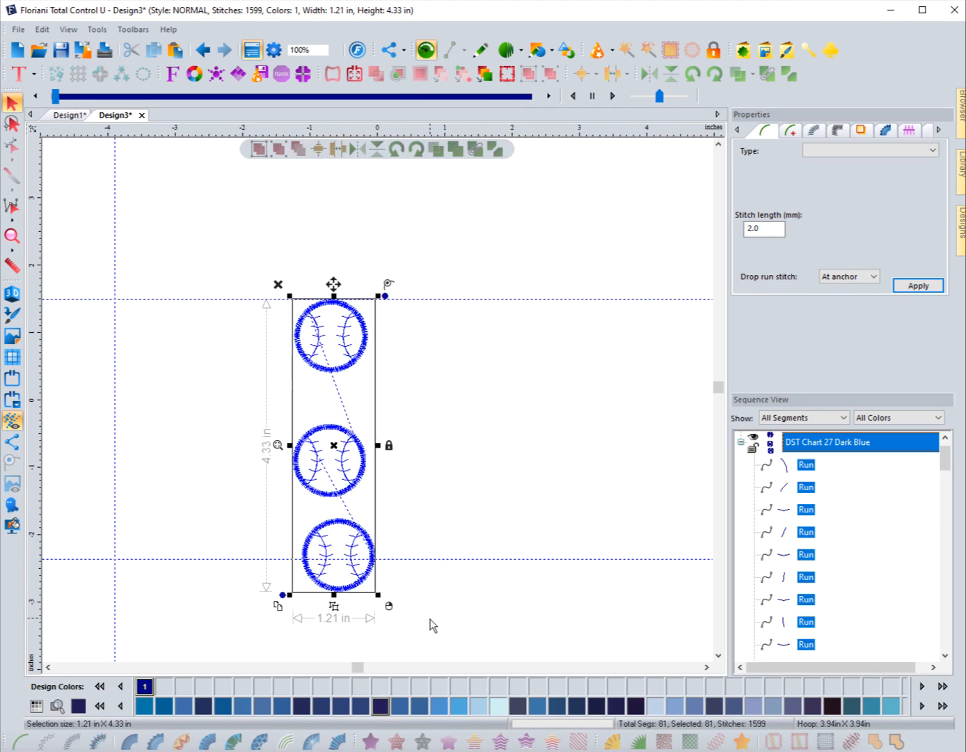
pyautogui.click(594, 74)
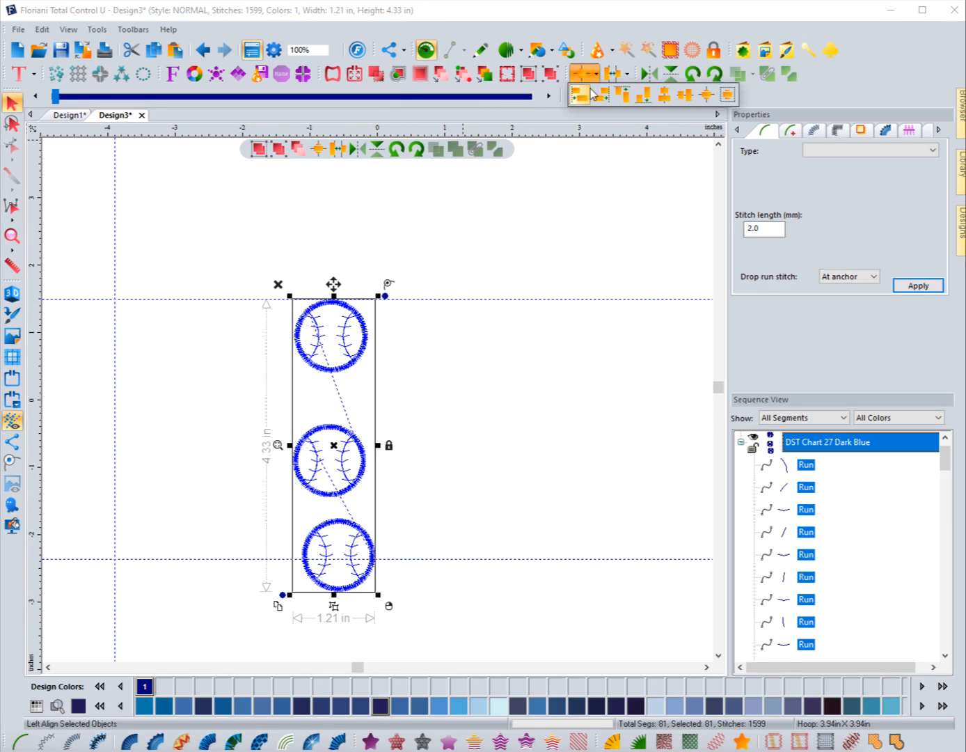
pyautogui.click(663, 95)
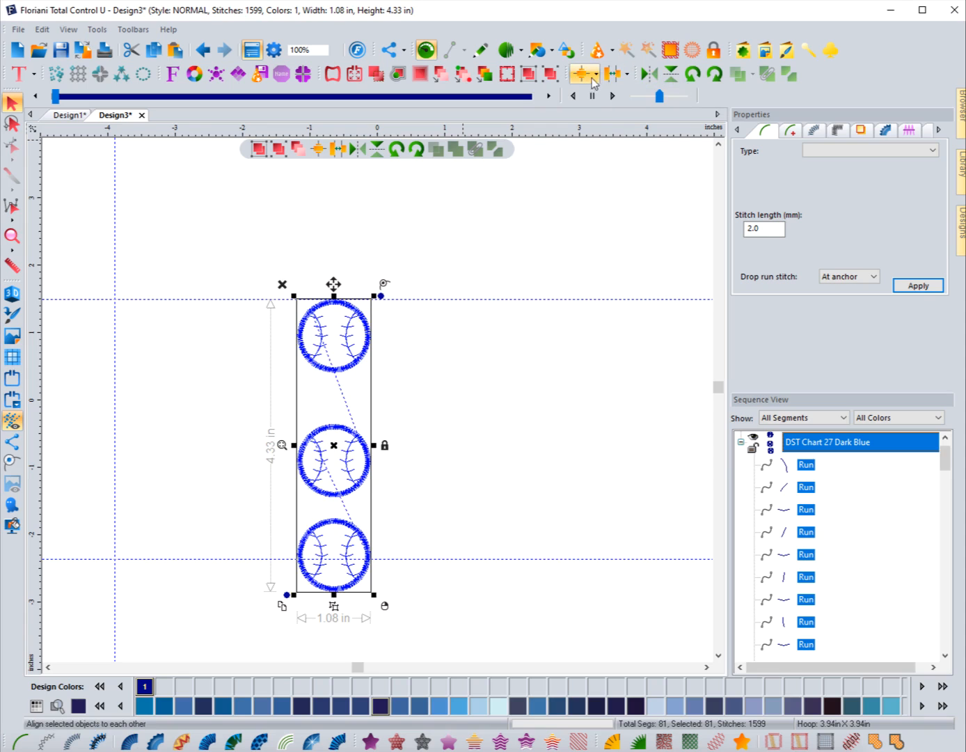
pyautogui.click(596, 74)
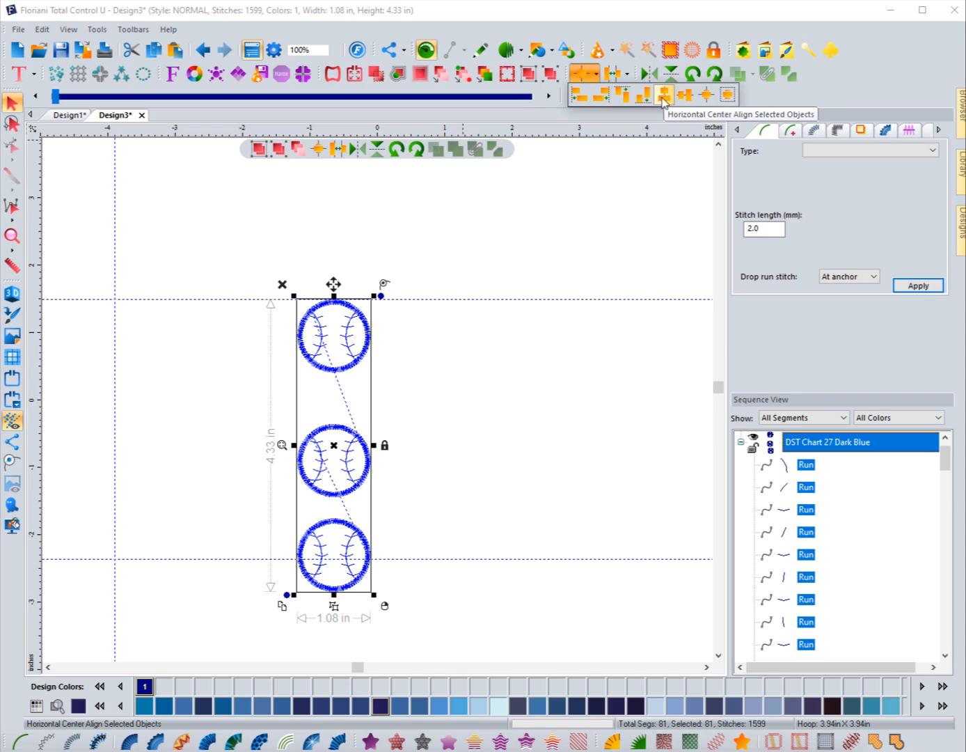
pyautogui.click(625, 76)
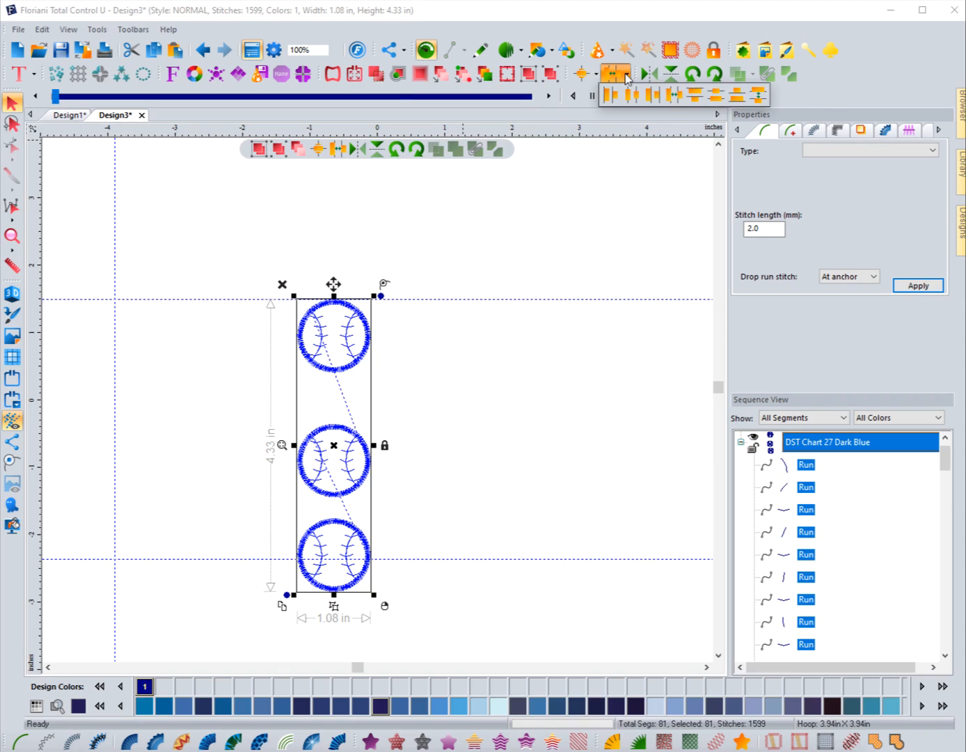
pyautogui.click(759, 95)
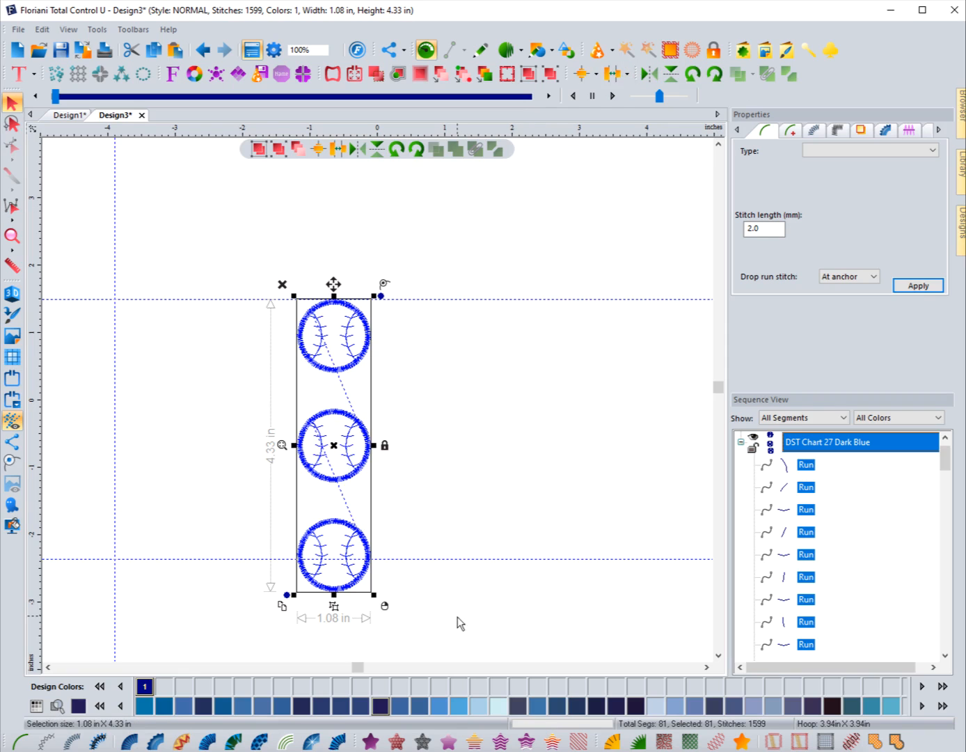
pyautogui.click(443, 479)
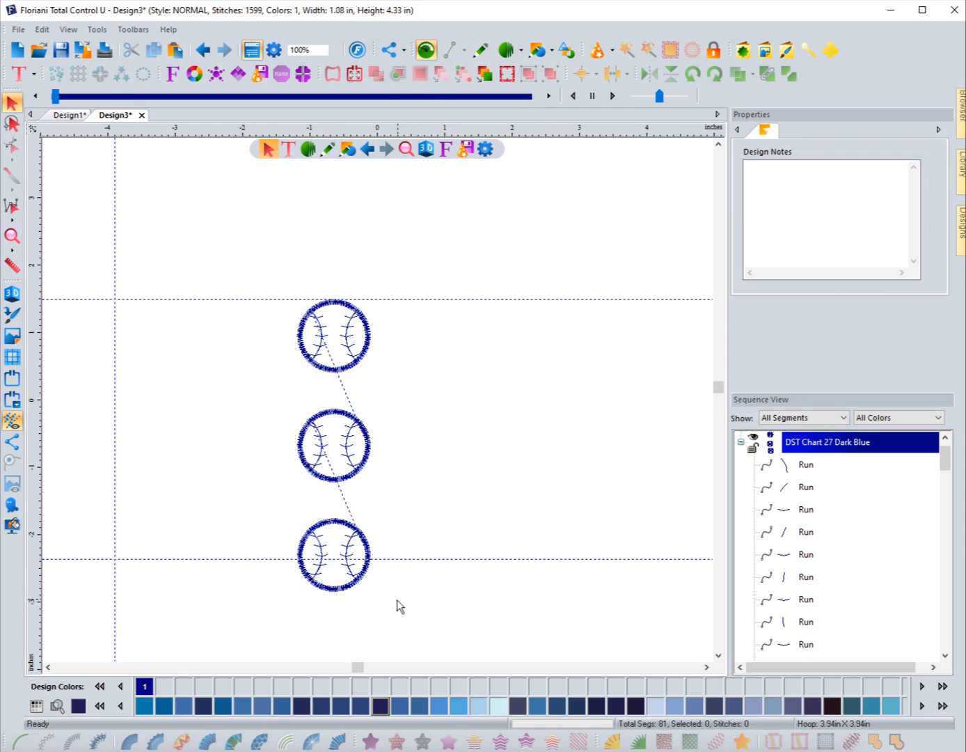
# - Move the bottom baseball up about 0.5 in so its lower edge meets the lower guide, and clear the selection
pyautogui.moveTo(397, 599); pyautogui.dragTo(271, 515)
pyautogui.moveTo(340, 559); pyautogui.dragTo(343, 527)
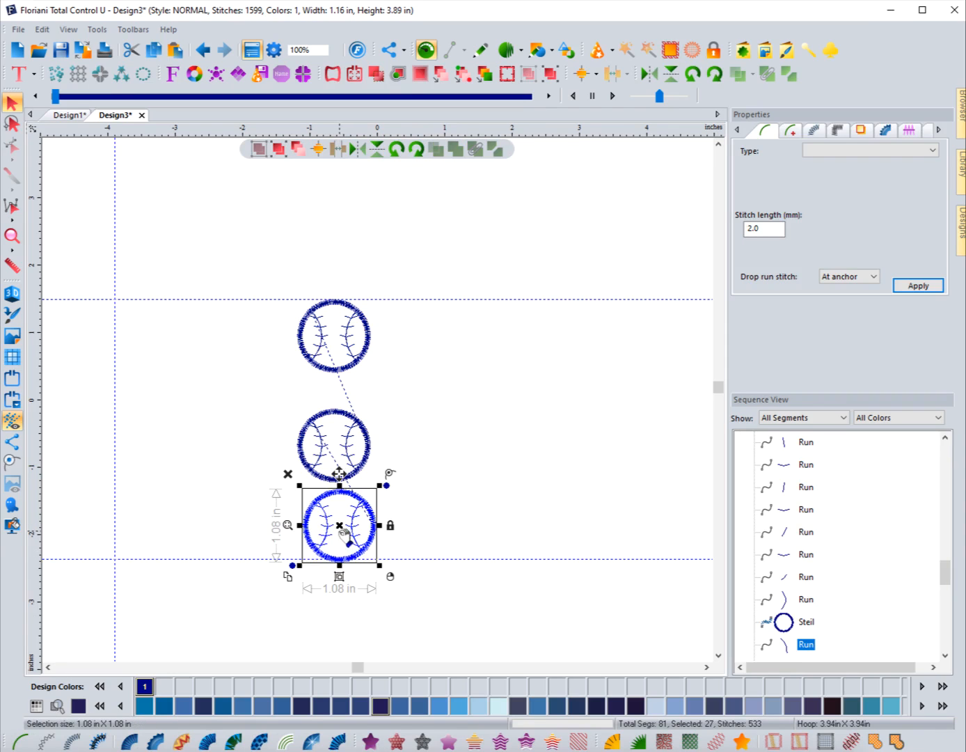
pyautogui.moveTo(339, 474); pyautogui.dragTo(339, 472)
pyautogui.press('Up')
pyautogui.press('Up')
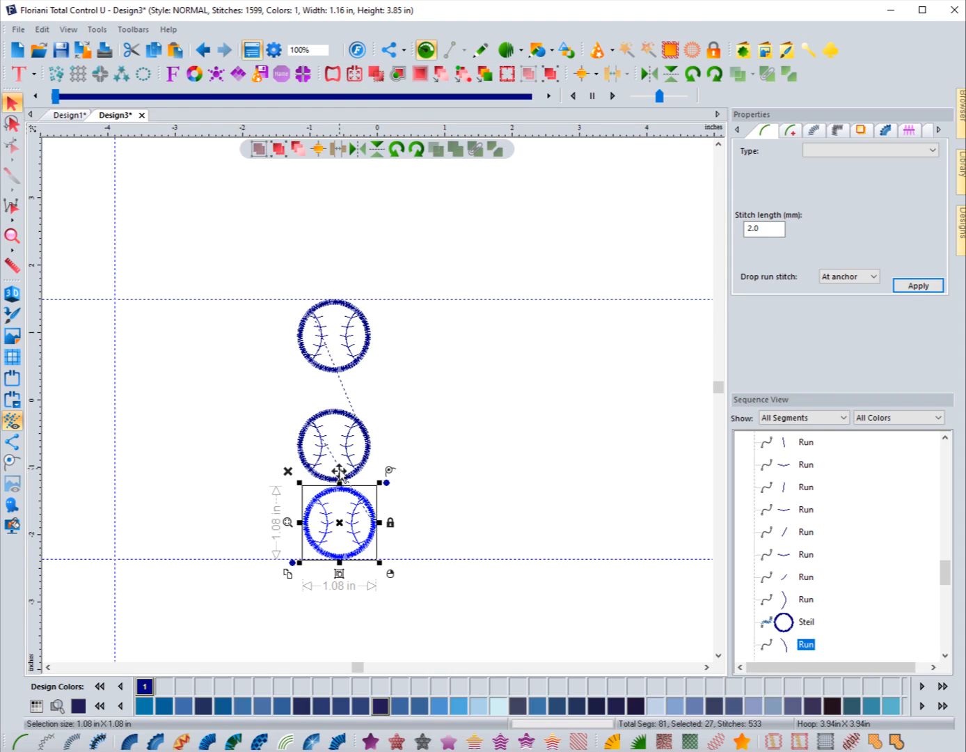
pyautogui.click(237, 420)
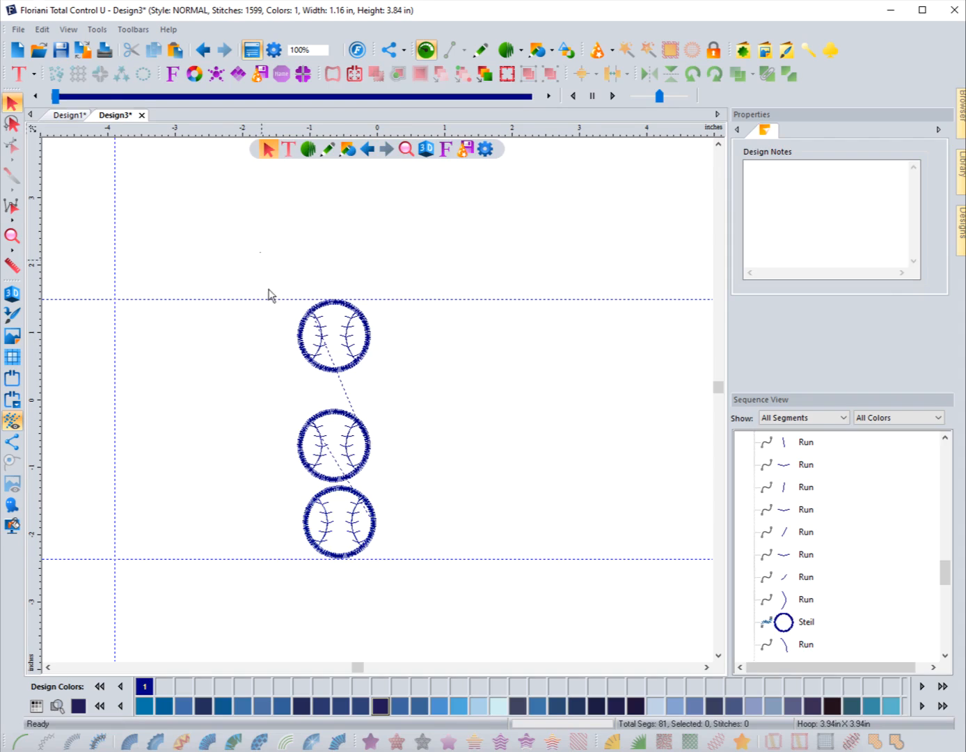
# - Realign the three baseballs on a common horizontal center and space them equally between the two guides
pyautogui.moveTo(261, 254); pyautogui.dragTo(440, 619)
pyautogui.click(600, 76)
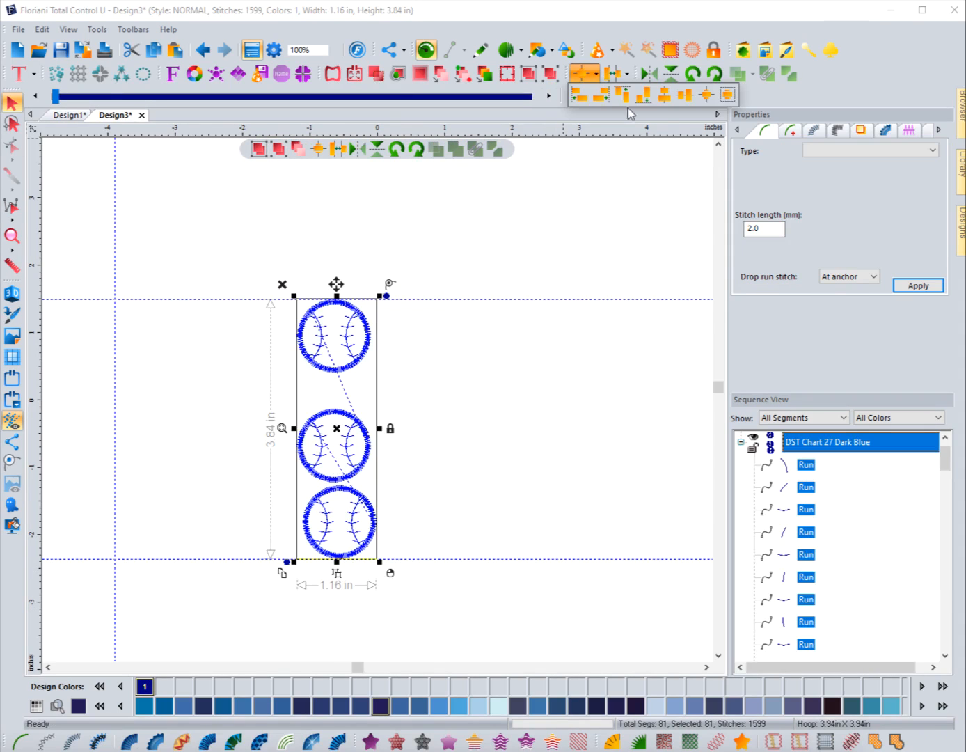
pyautogui.click(667, 104)
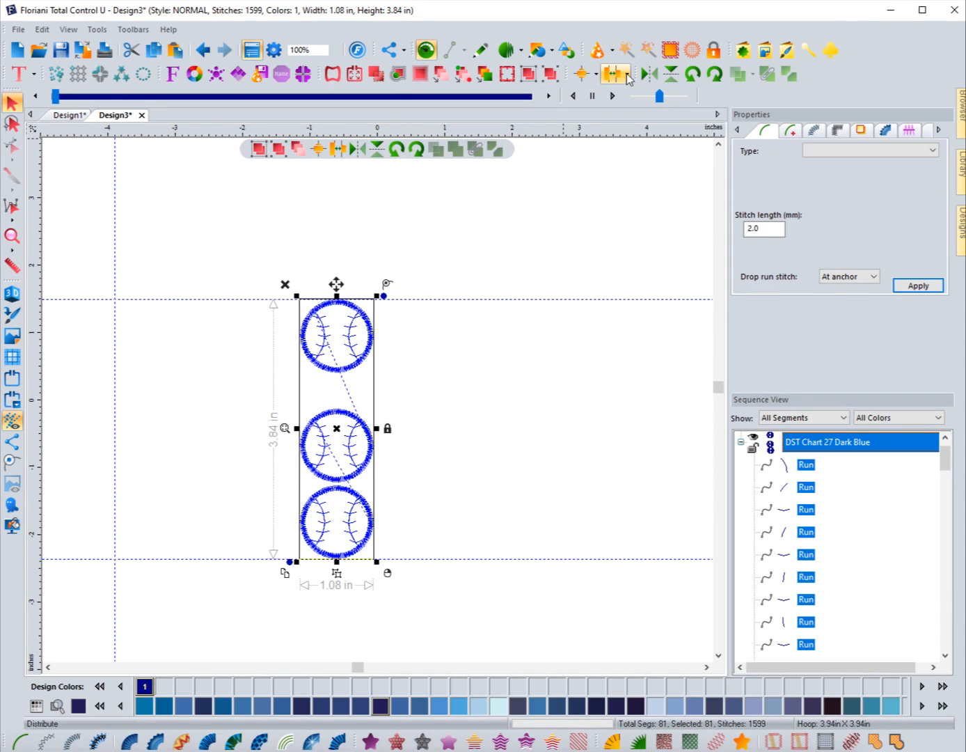
pyautogui.click(628, 75)
pyautogui.click(764, 99)
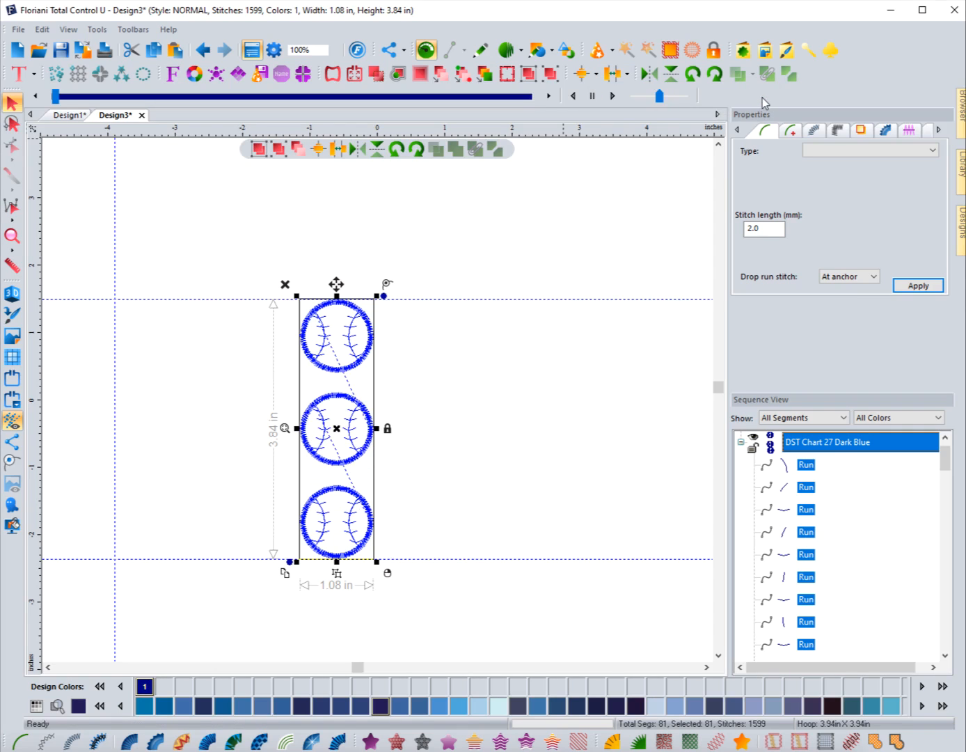
pyautogui.click(281, 262)
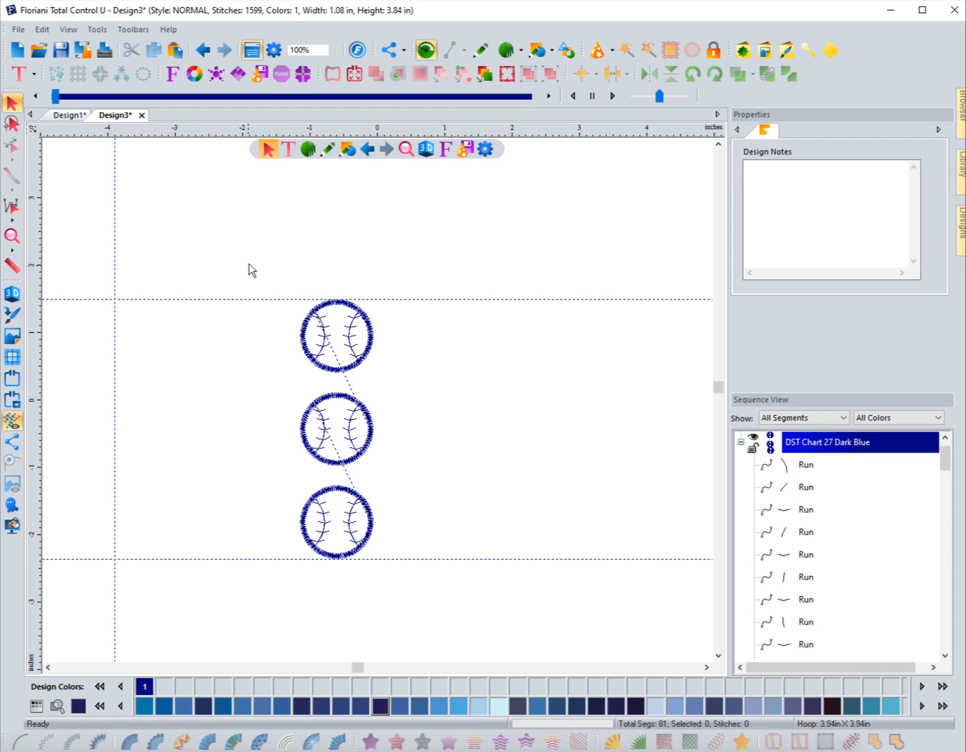
pyautogui.moveTo(249, 260); pyautogui.dragTo(425, 613)
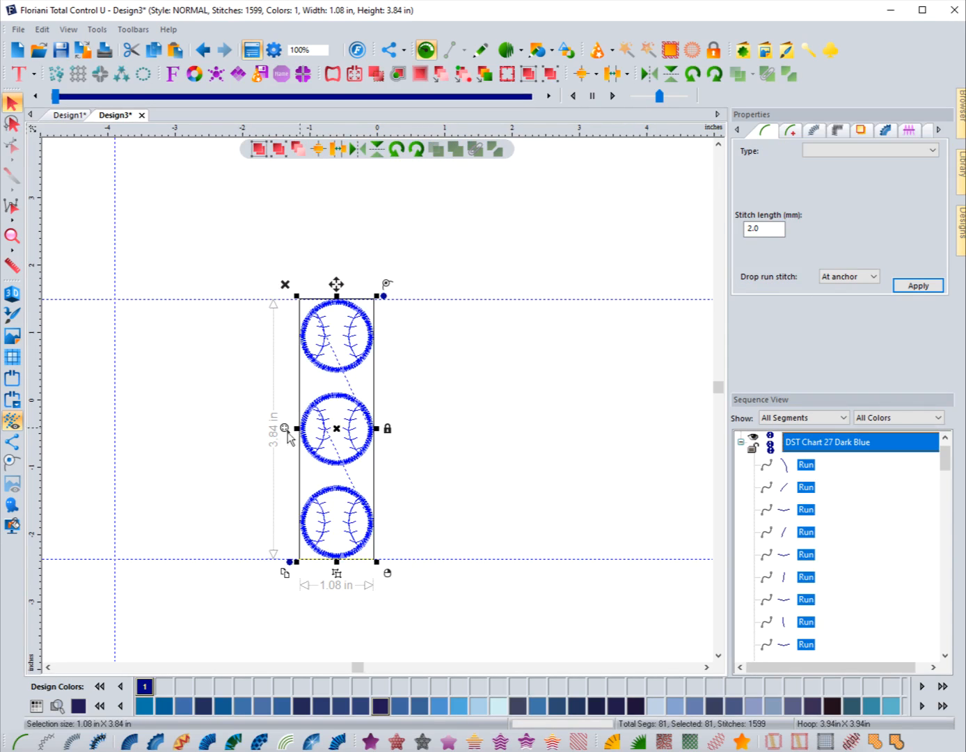
pyautogui.click(207, 433)
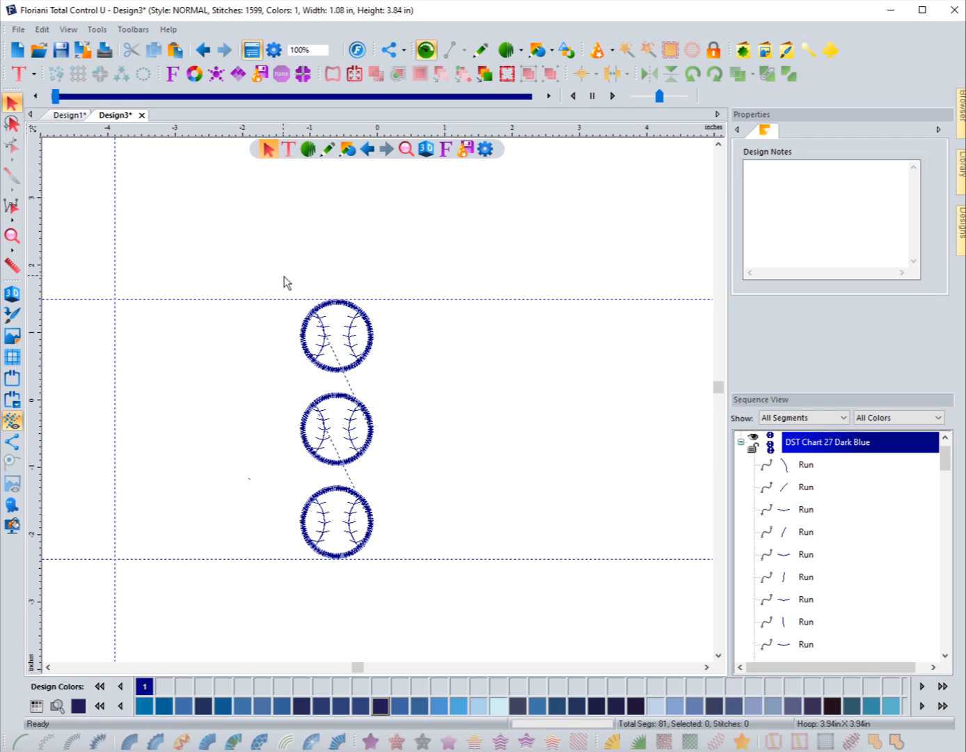
# - Move the lower two baseballs up beside the top one to form a rough horizontal row of three
pyautogui.moveTo(272, 375); pyautogui.dragTo(426, 584)
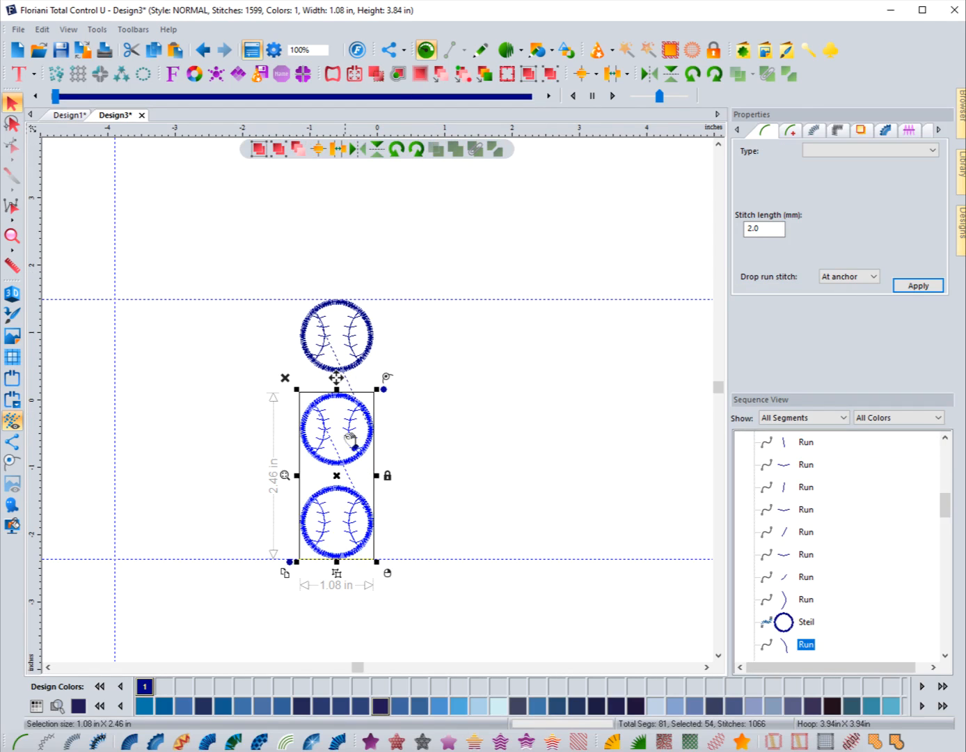
pyautogui.moveTo(341, 477); pyautogui.dragTo(432, 381)
pyautogui.click(351, 489)
pyautogui.moveTo(492, 481); pyautogui.dragTo(372, 379)
pyautogui.moveTo(430, 426); pyautogui.dragTo(550, 331)
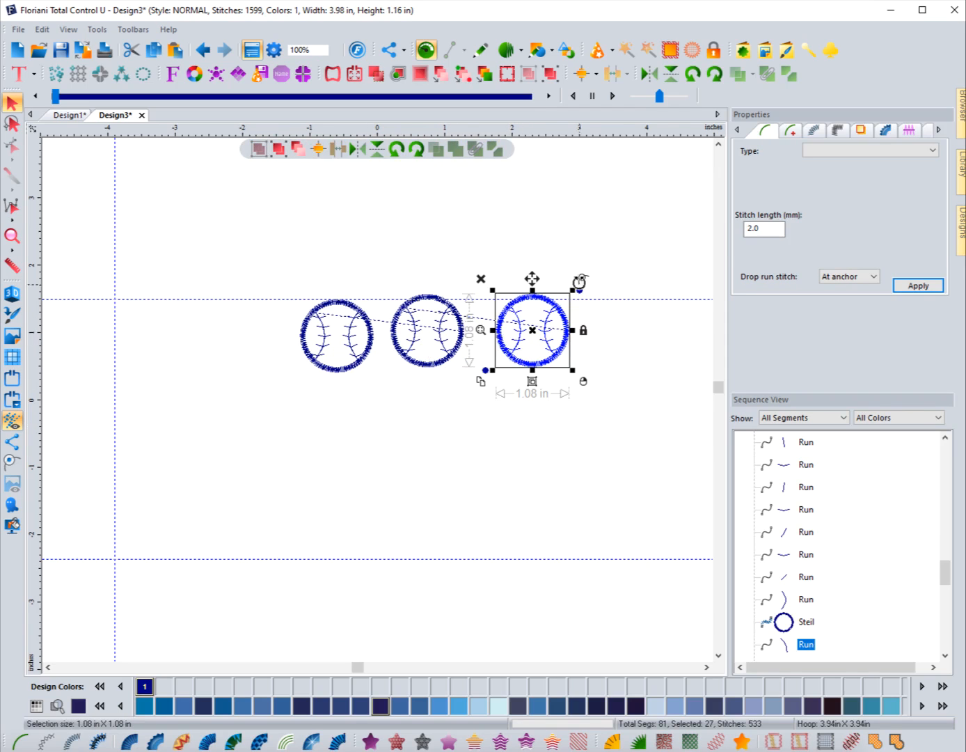
# - Select all three baseballs in the row, center-align them vertically, and distribute them horizontally with equal space between them
pyautogui.moveTo(259, 268); pyautogui.dragTo(604, 418)
pyautogui.click(594, 75)
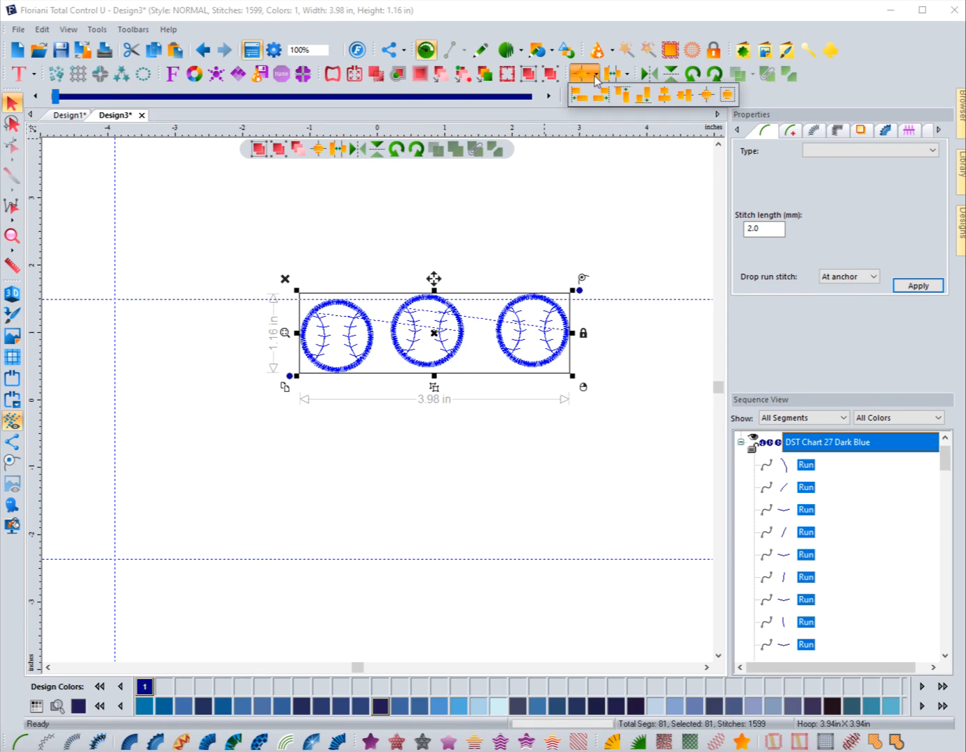
pyautogui.click(685, 98)
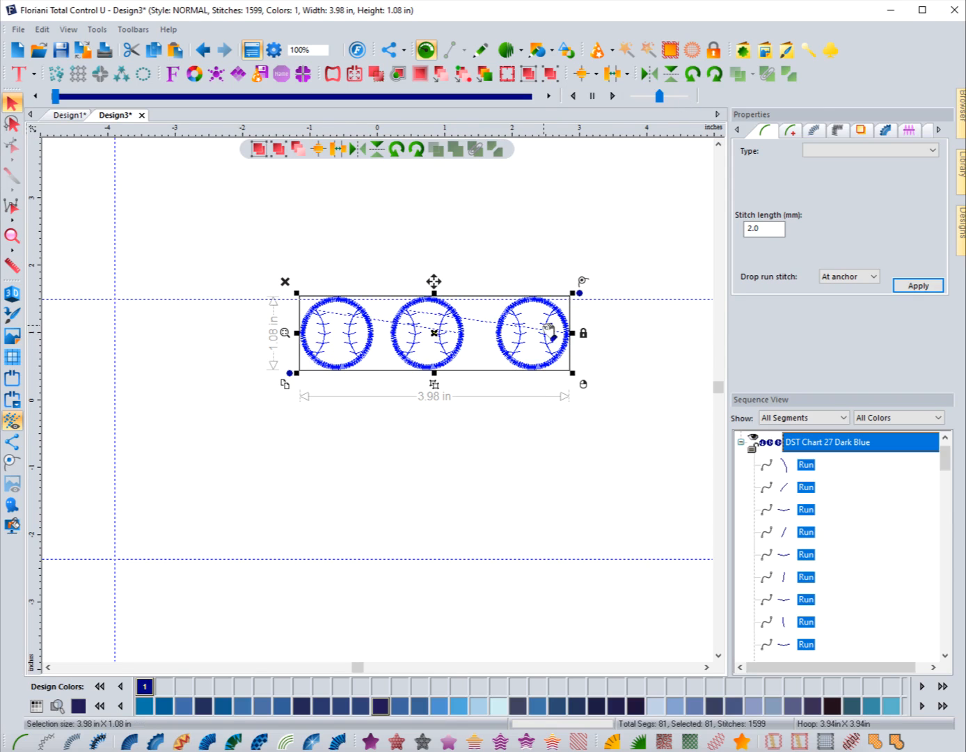
pyautogui.click(615, 74)
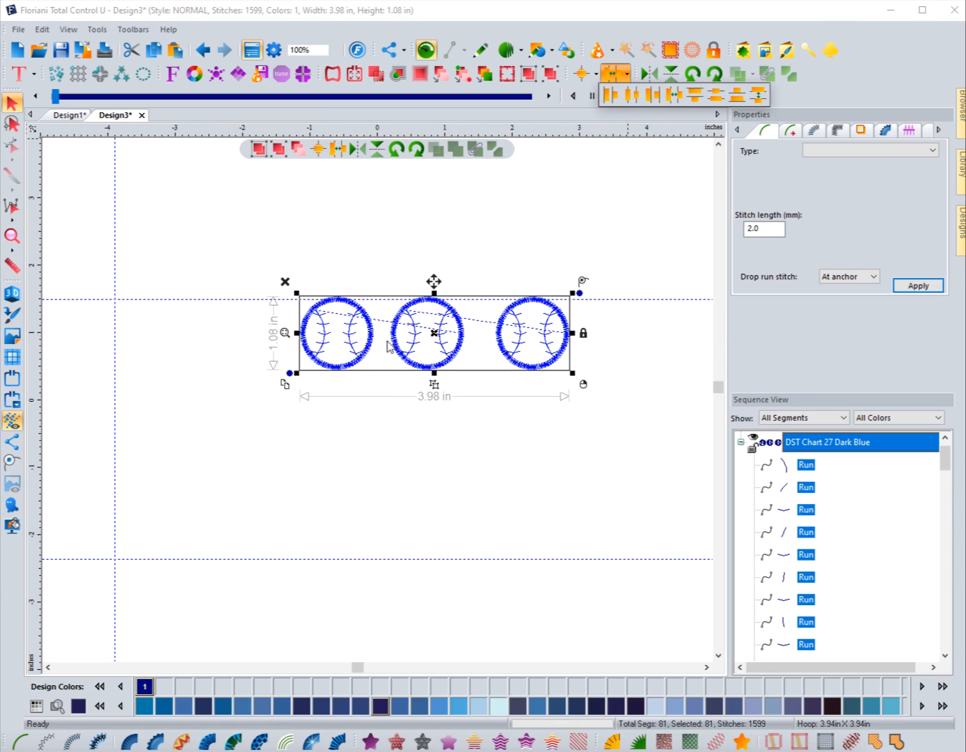
pyautogui.click(675, 98)
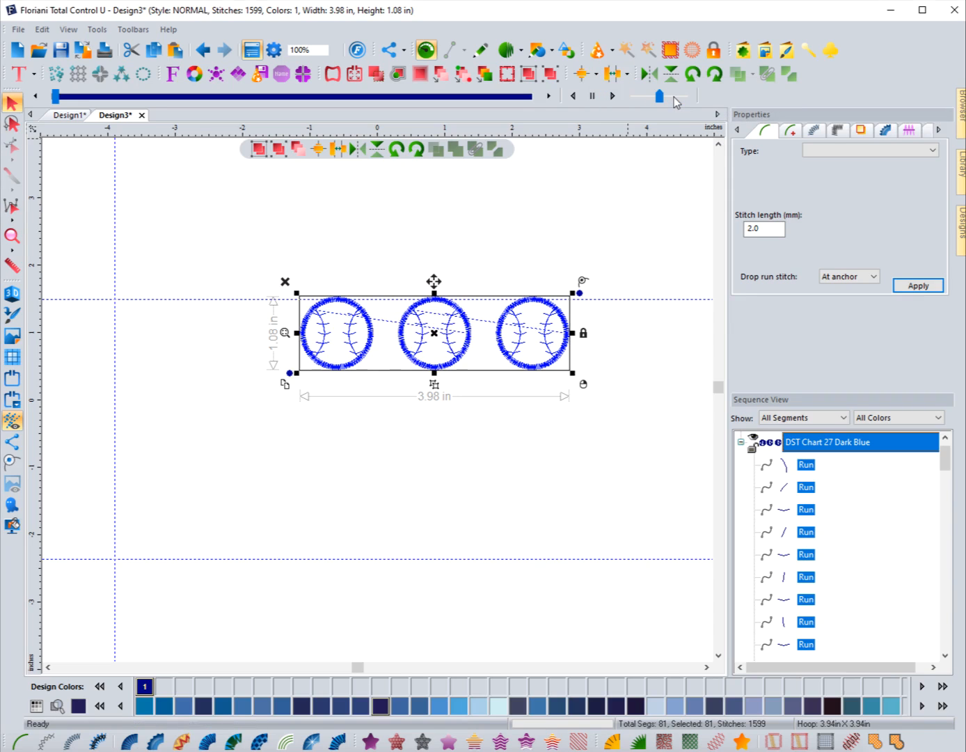
pyautogui.click(332, 440)
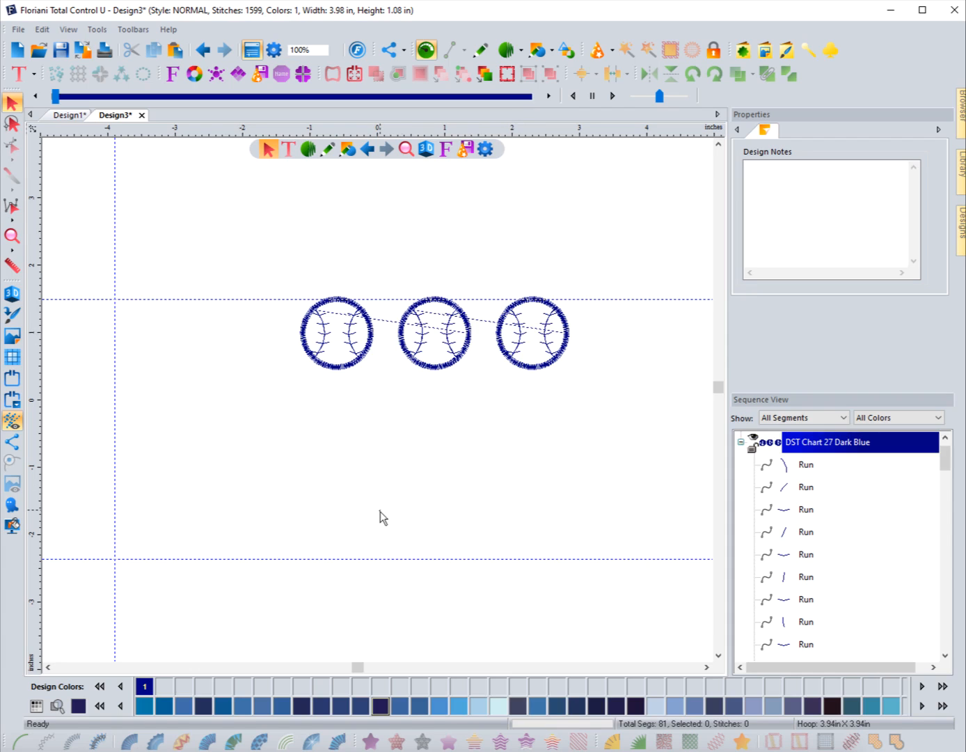
# - Duplicate the row of three baseballs and move the copies to the left of the originals, forming one row of six
pyautogui.moveTo(260, 241); pyautogui.dragTo(615, 474)
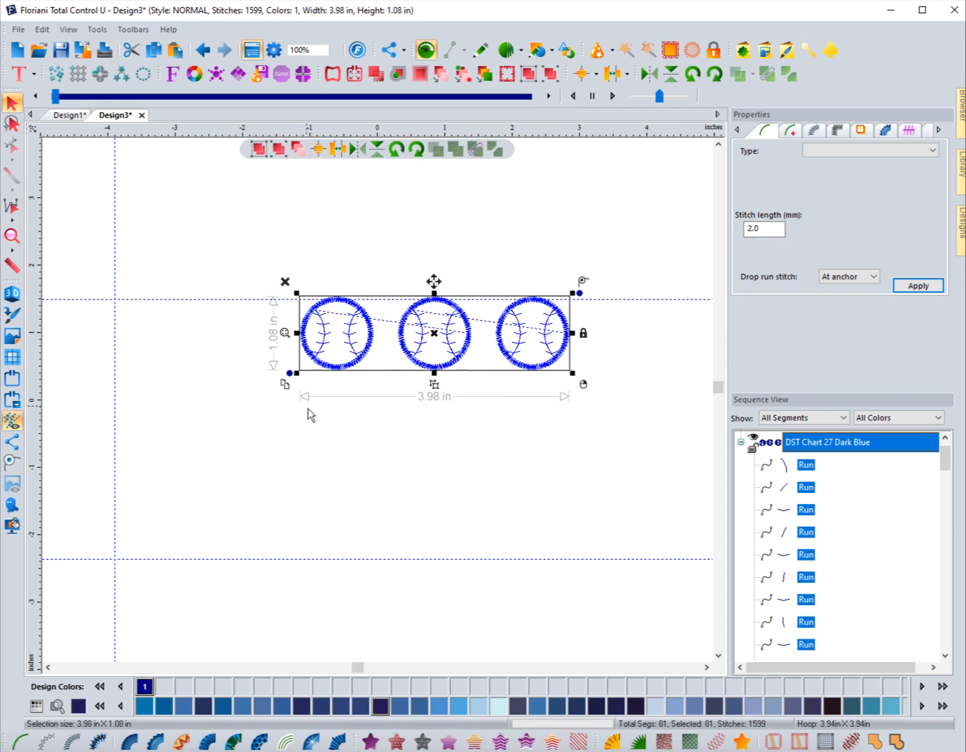
pyautogui.click(284, 385)
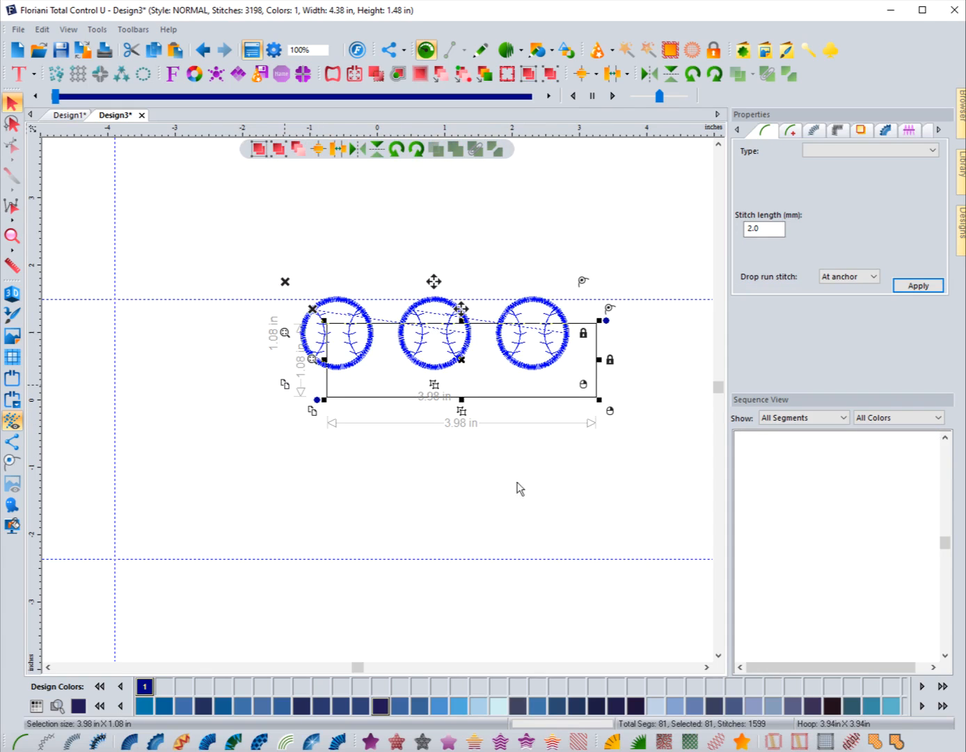
pyautogui.scroll(-1, 543, 492)
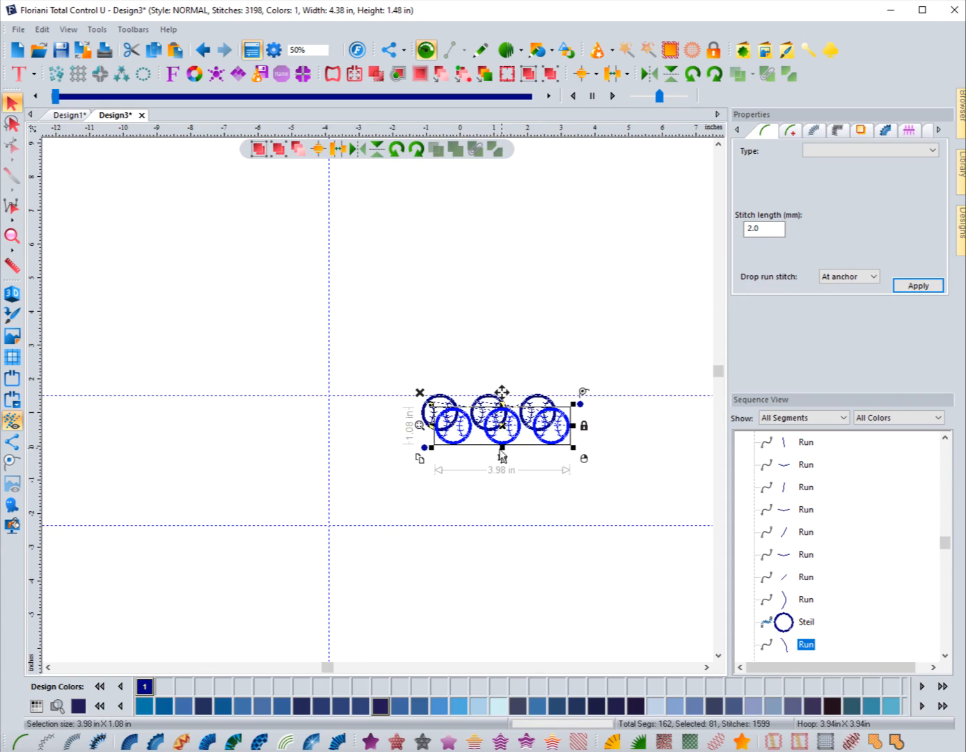
pyautogui.moveTo(505, 430); pyautogui.dragTo(339, 421)
pyautogui.click(421, 503)
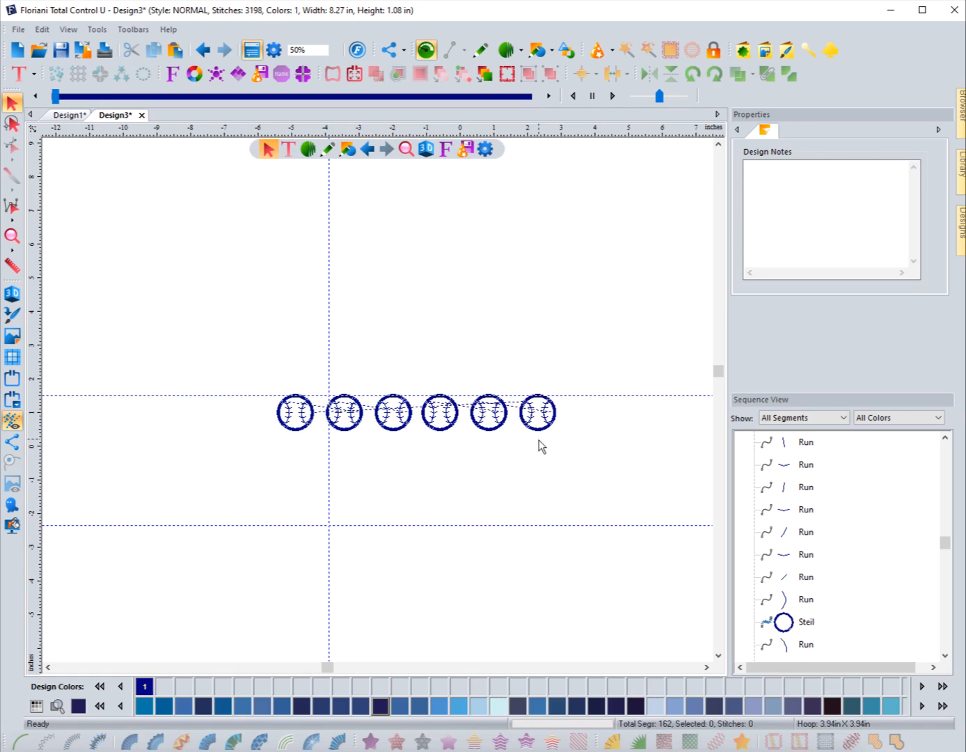
# - Move the rightmost and leftmost baseballs of the row inward until each sits right beside its neighbour
pyautogui.moveTo(595, 451); pyautogui.dragTo(519, 413)
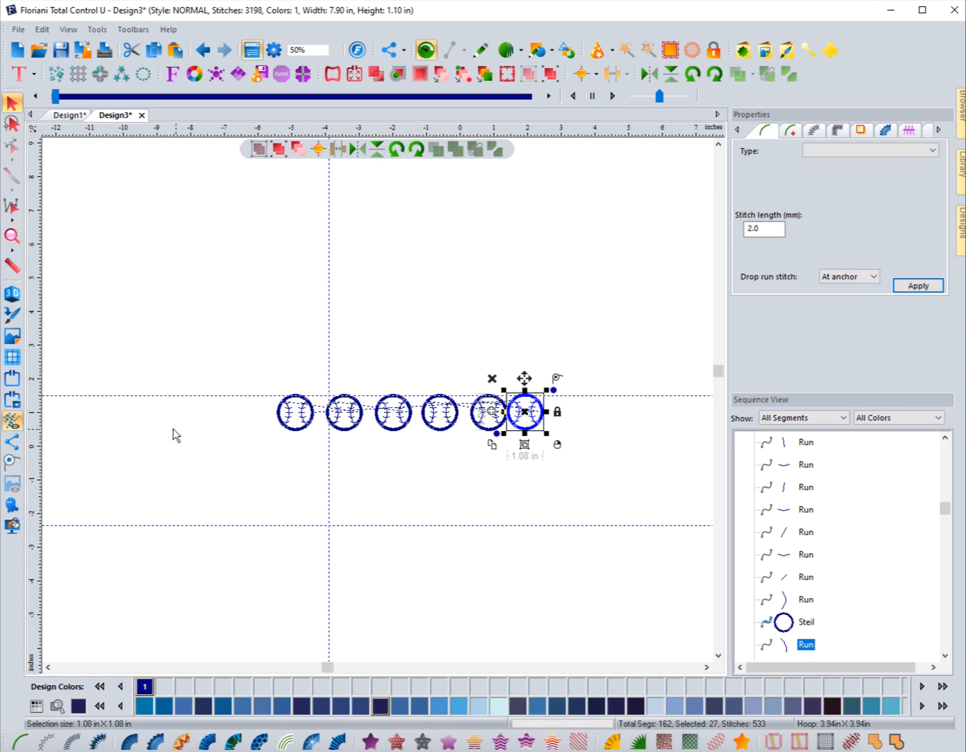
pyautogui.click(251, 452)
pyautogui.moveTo(262, 448); pyautogui.dragTo(326, 371)
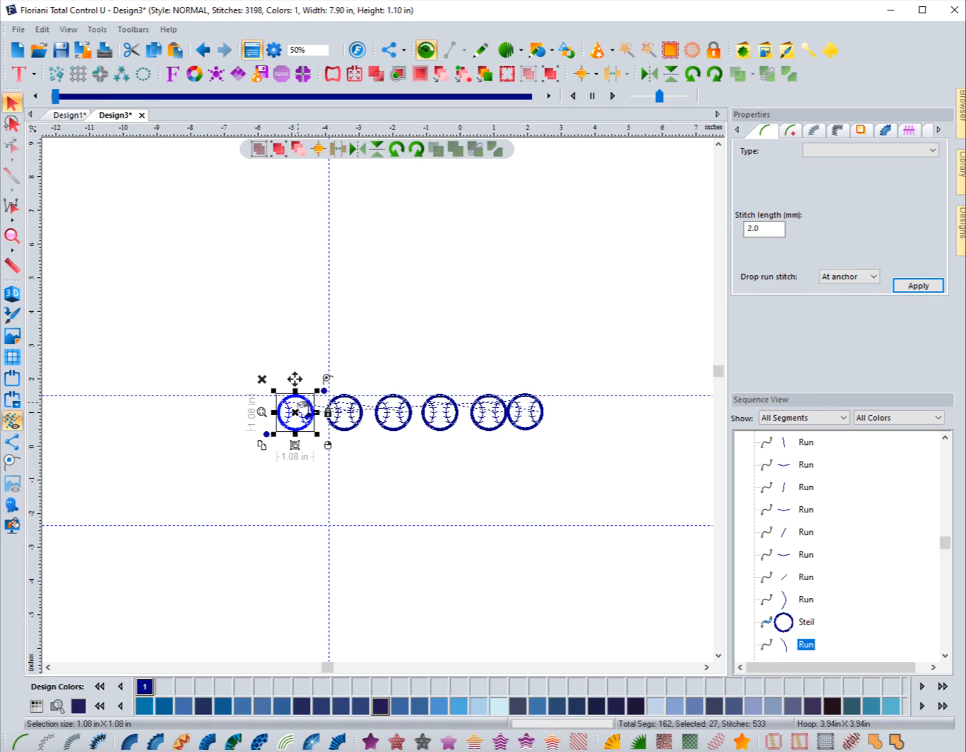
pyautogui.moveTo(295, 410); pyautogui.dragTo(308, 413)
pyautogui.click(237, 458)
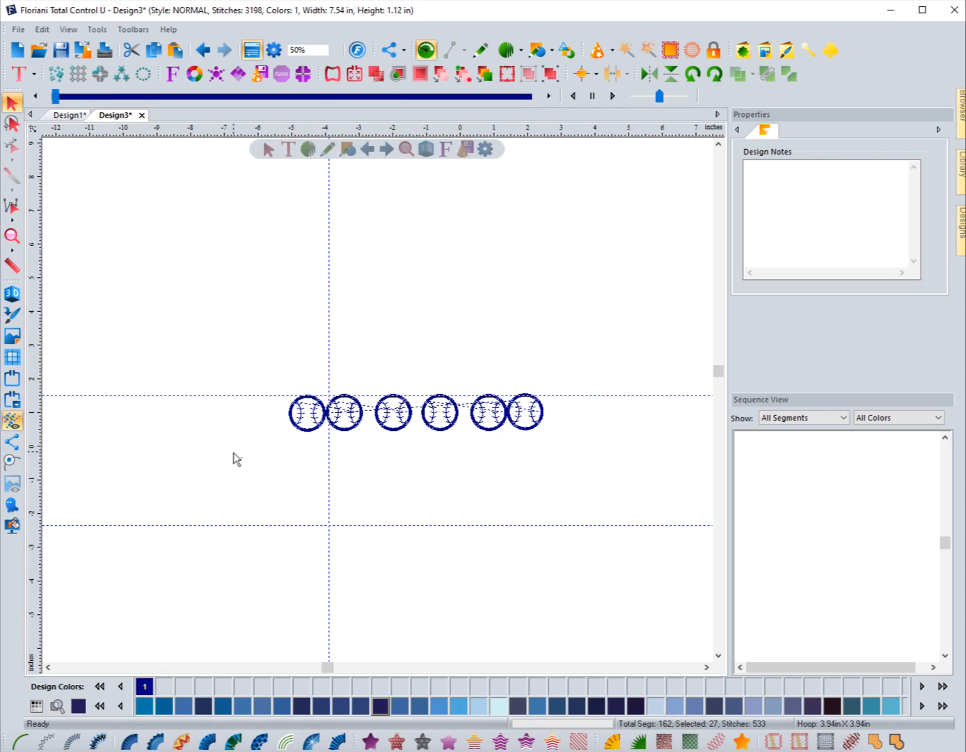
# - Remove the existing guidelines and place new vertical guides at the left and right outer edges of the baseball row
pyautogui.rightClick(201, 139)
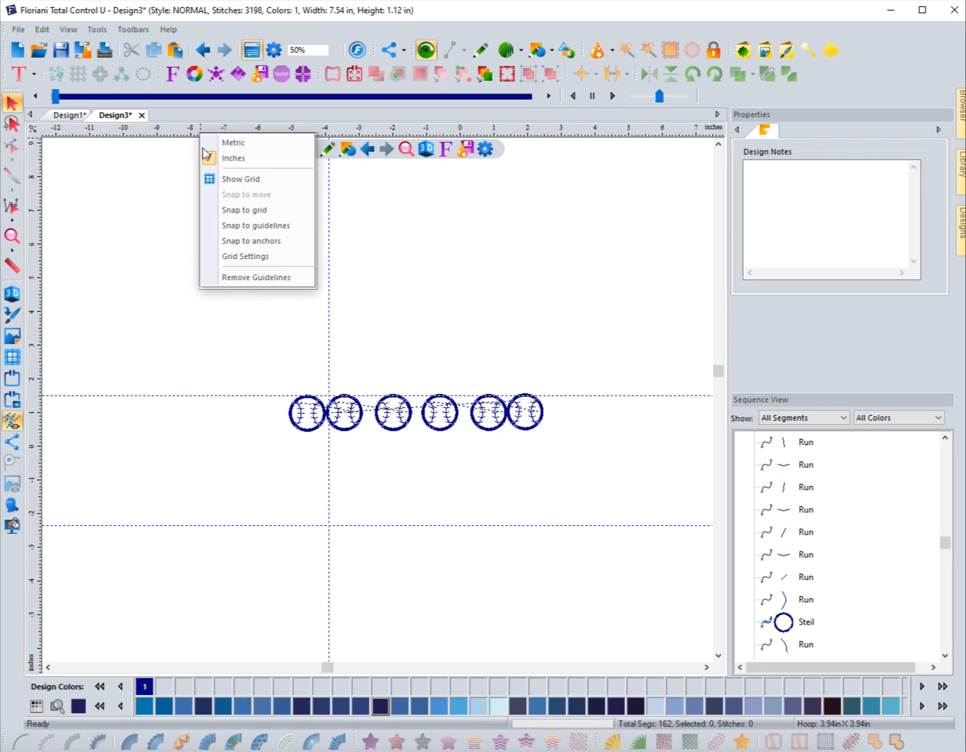
pyautogui.click(237, 277)
pyautogui.click(11, 236)
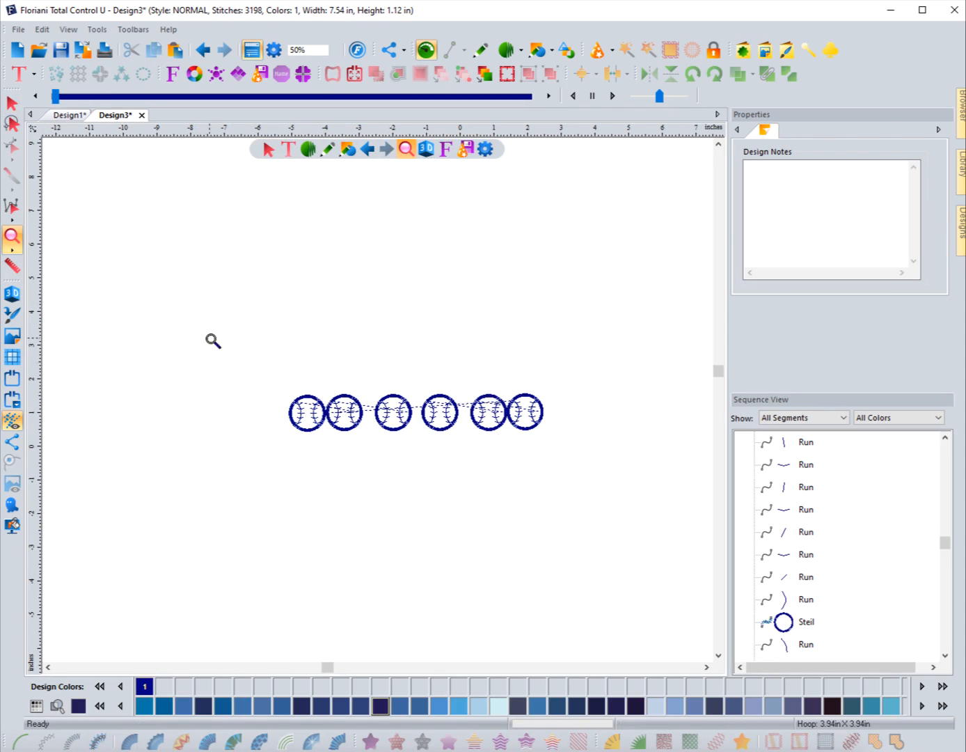
pyautogui.moveTo(210, 337); pyautogui.dragTo(631, 505)
pyautogui.moveTo(39, 350); pyautogui.dragTo(170, 419)
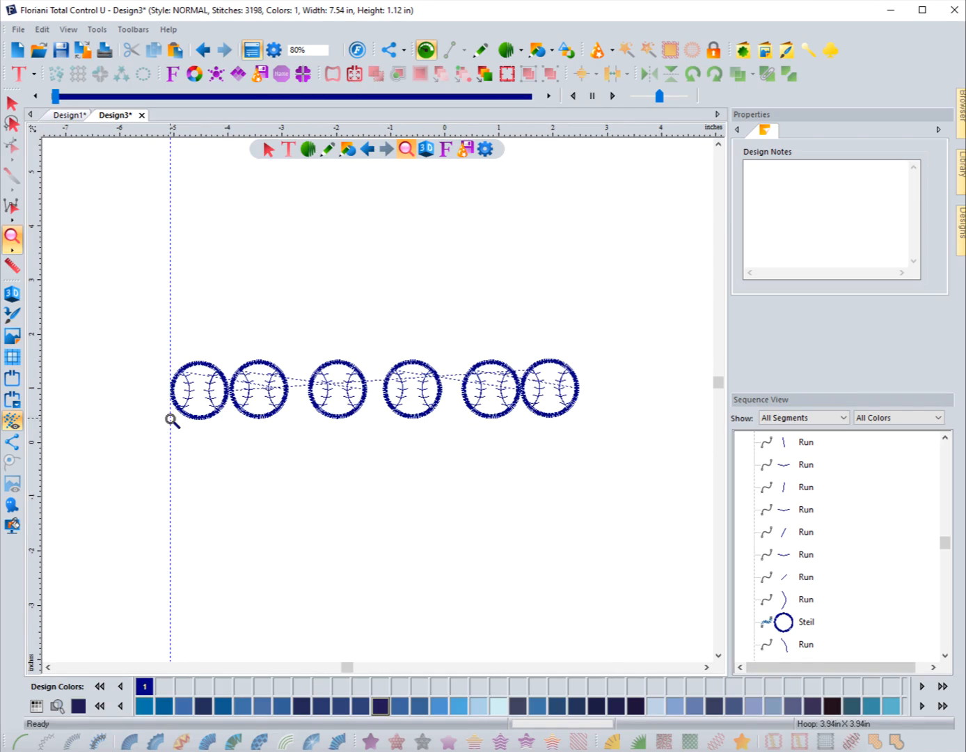
pyautogui.moveTo(34, 412); pyautogui.dragTo(579, 437)
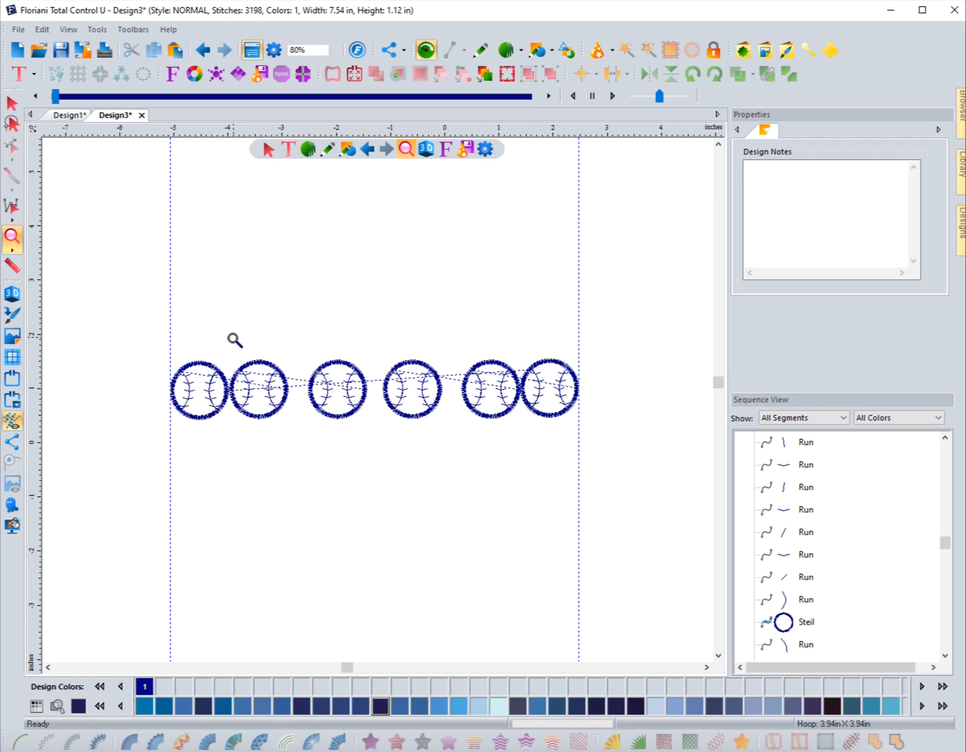
# - Select all six baseballs, center-align them along the row, and distribute them horizontally with equal space between them
pyautogui.click(12, 105)
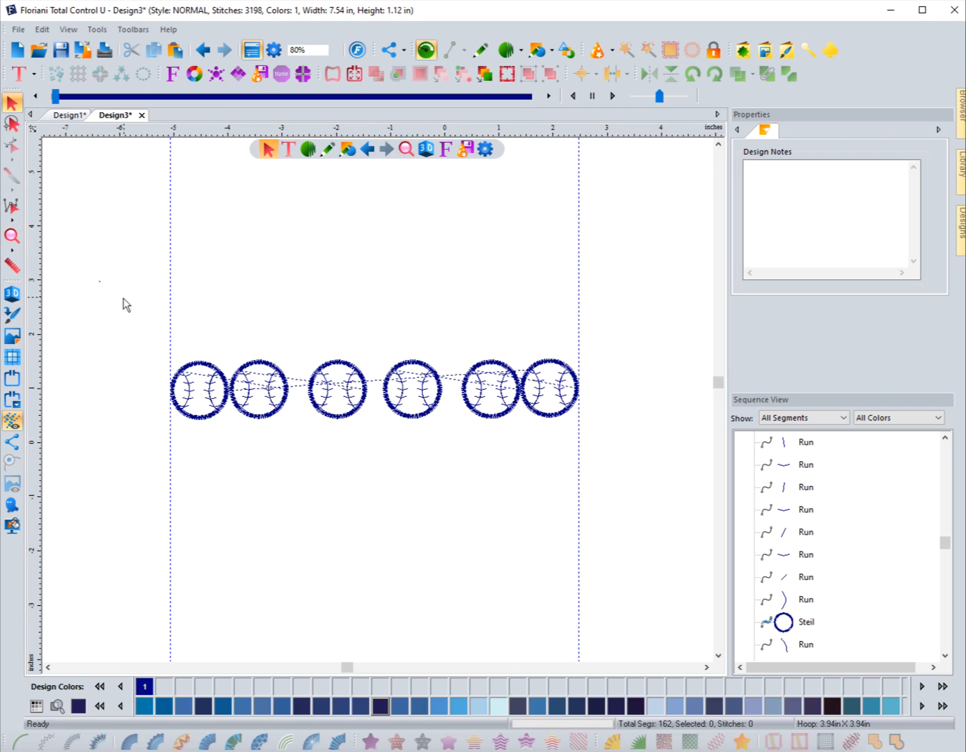
pyautogui.moveTo(103, 272); pyautogui.dragTo(608, 466)
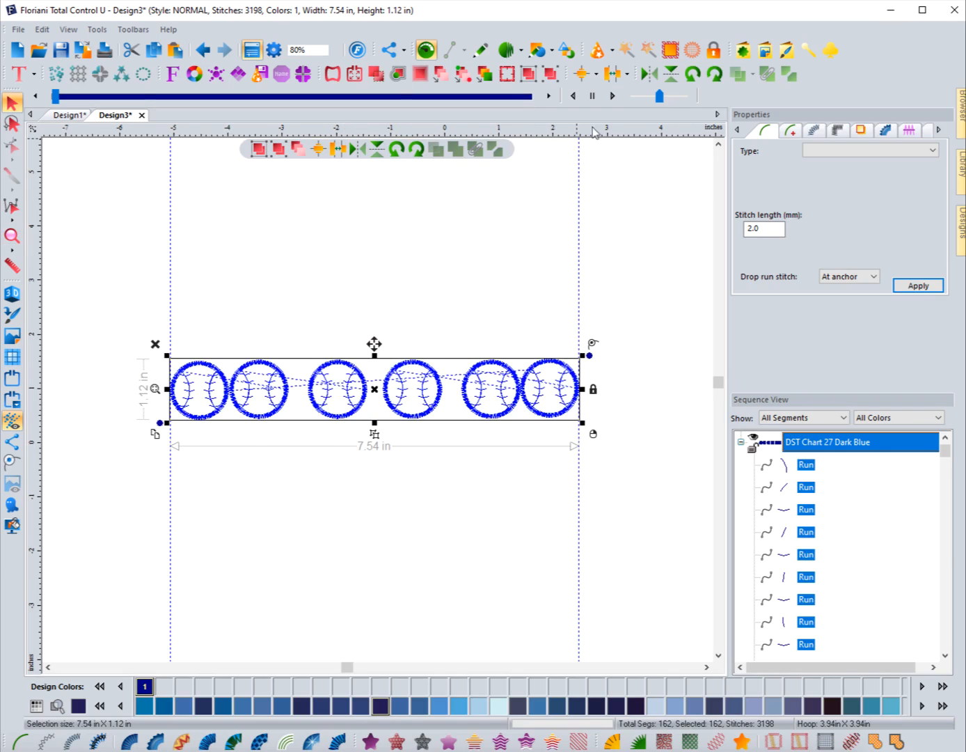
pyautogui.click(584, 74)
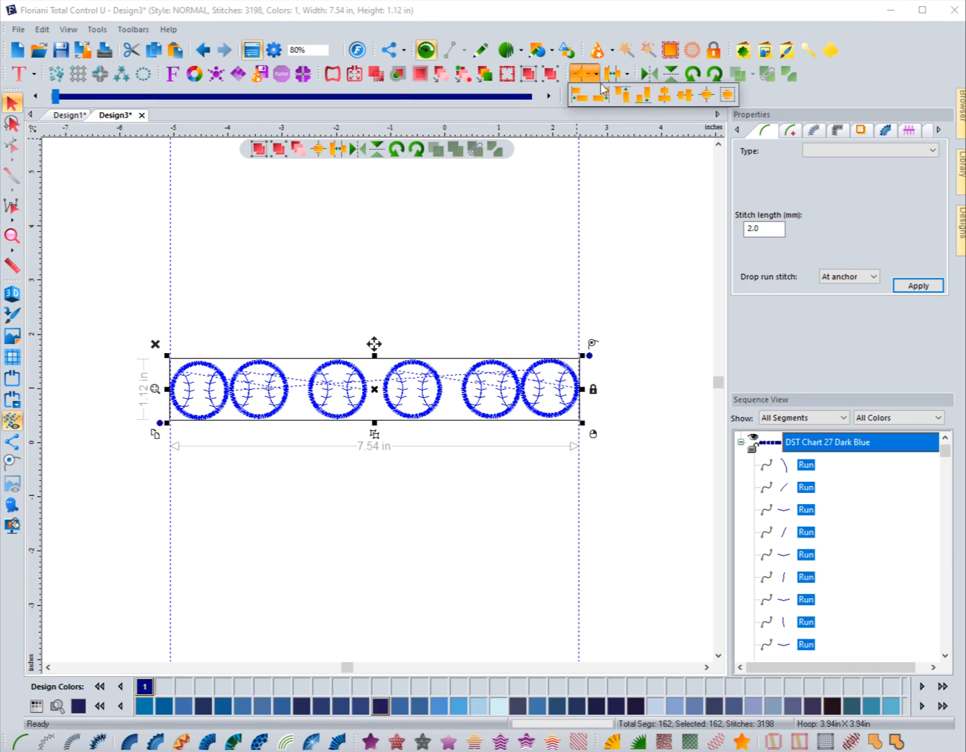
pyautogui.click(686, 95)
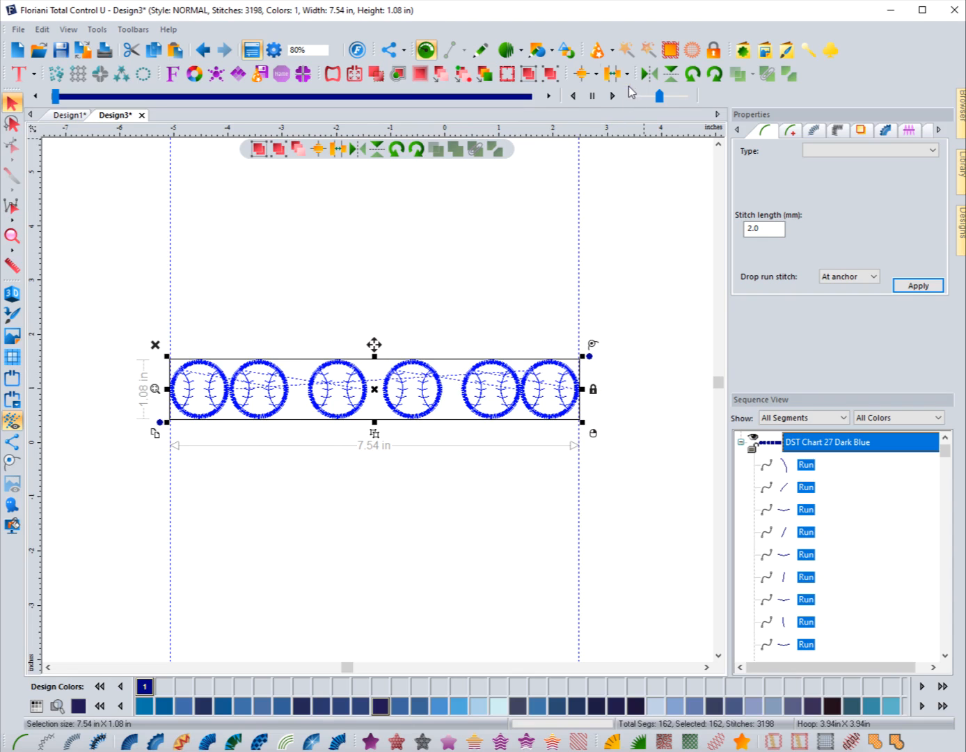
pyautogui.click(627, 77)
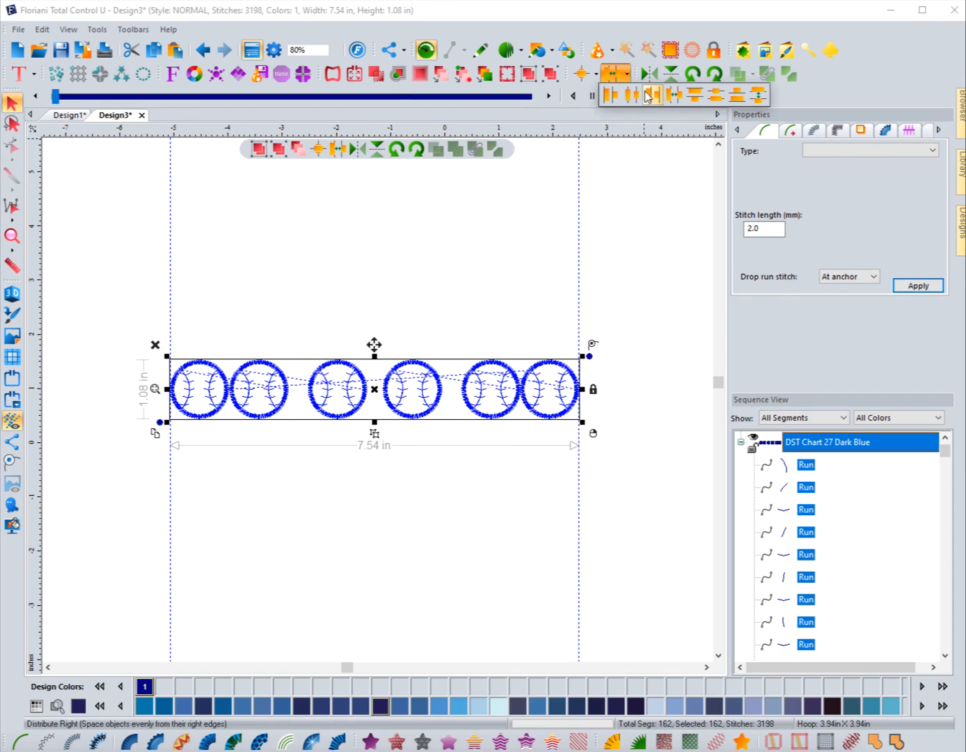
pyautogui.click(670, 95)
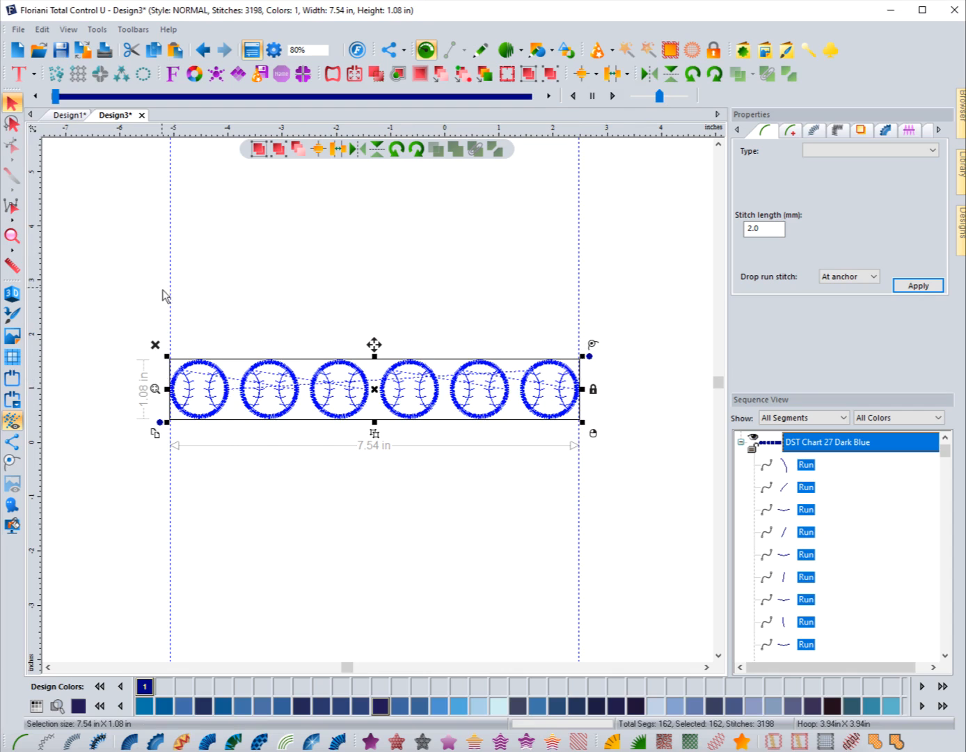
pyautogui.click(89, 449)
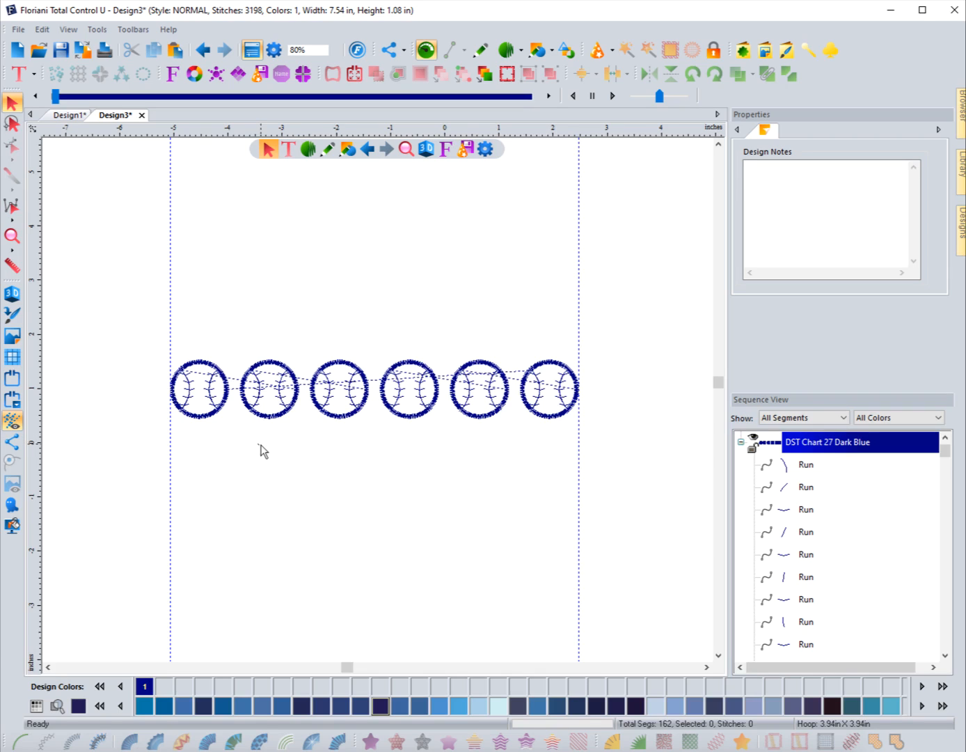
# - Move the leftmost baseball out of the row to the empty area above it
pyautogui.click(199, 414)
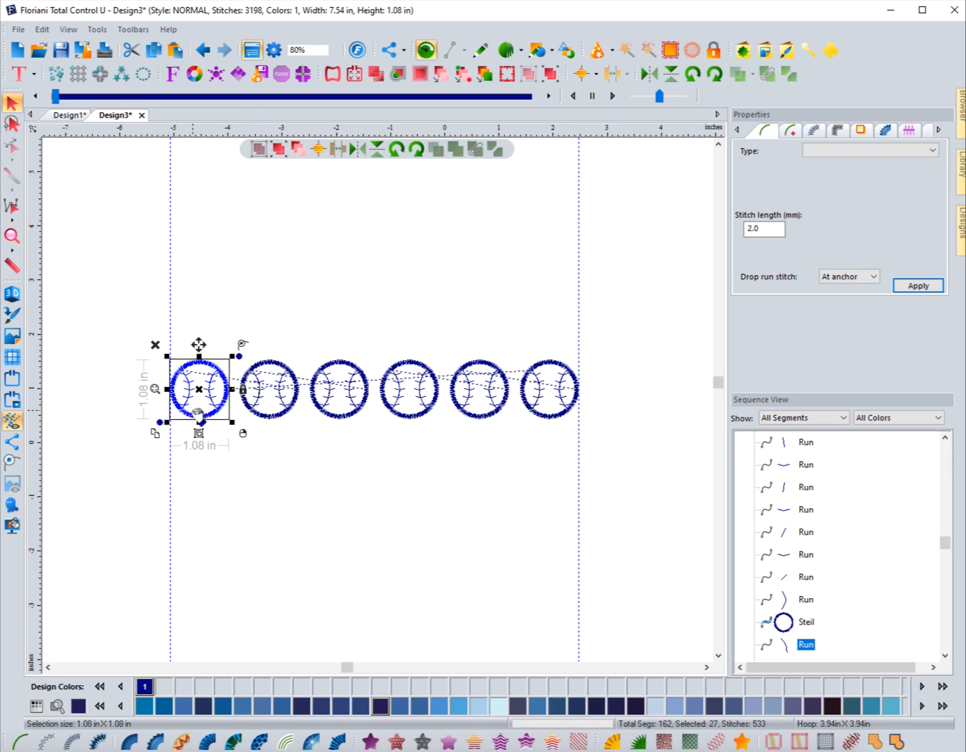
pyautogui.click(238, 477)
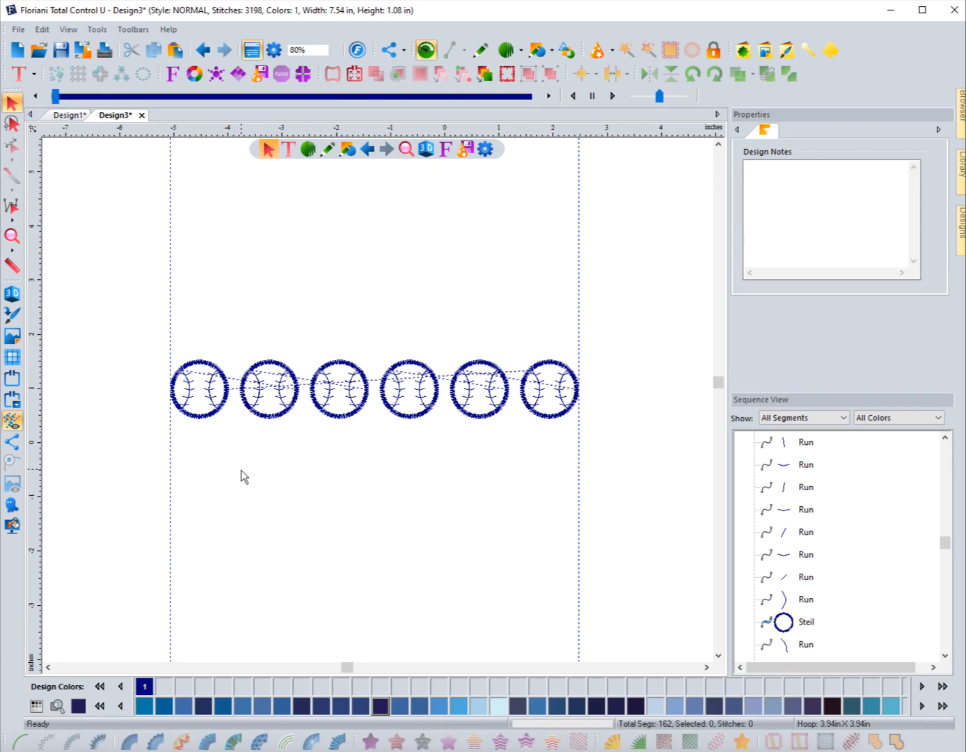
pyautogui.click(210, 425)
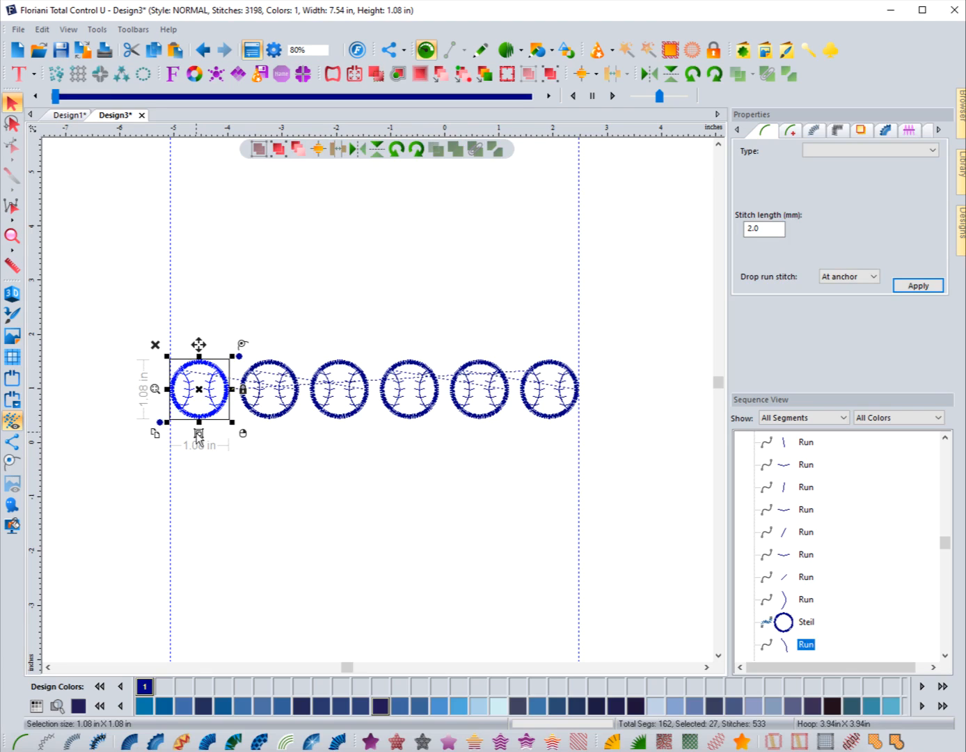
pyautogui.moveTo(202, 394); pyautogui.dragTo(338, 286)
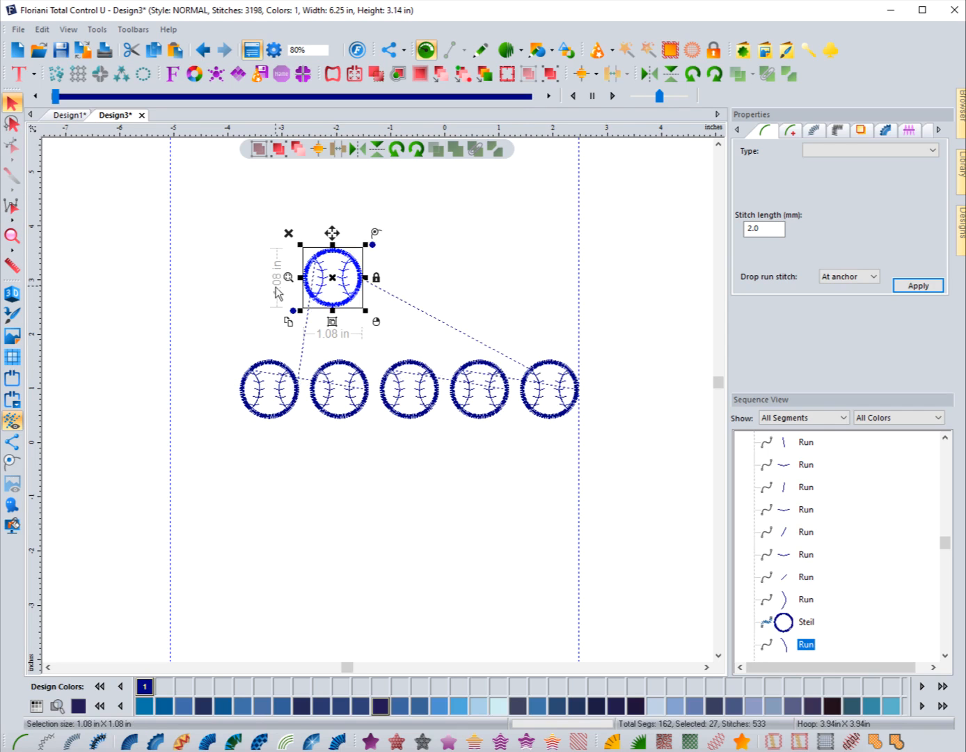
pyautogui.click(286, 280)
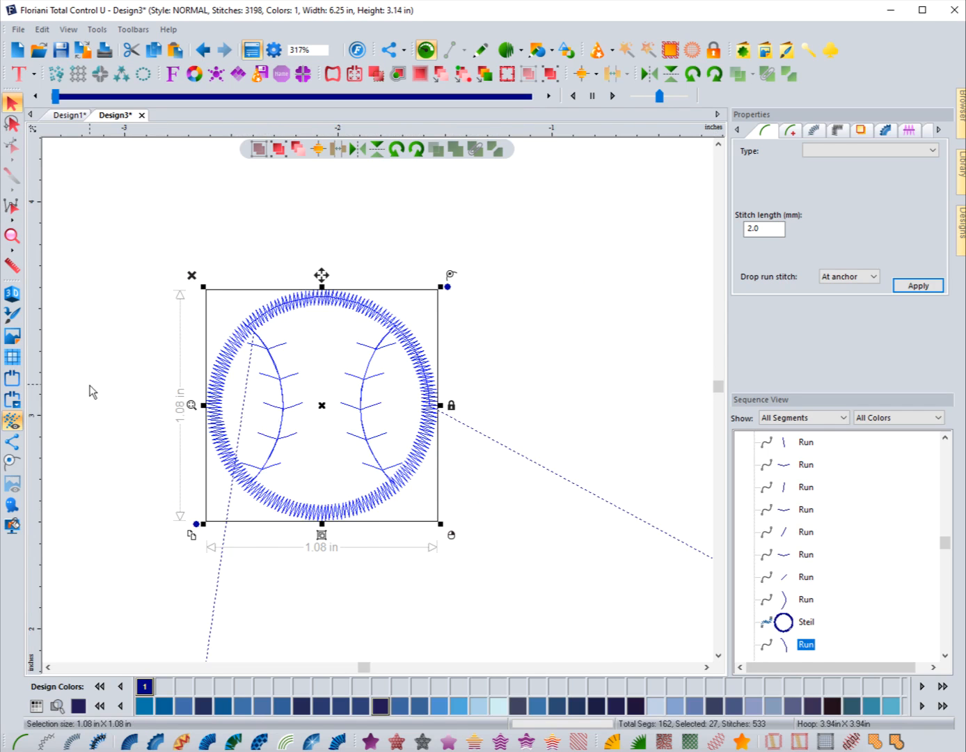
# - Ungroup the separated baseball and select one of its stitching segments individually
pyautogui.click(93, 391)
pyautogui.click(268, 500)
pyautogui.click(358, 592)
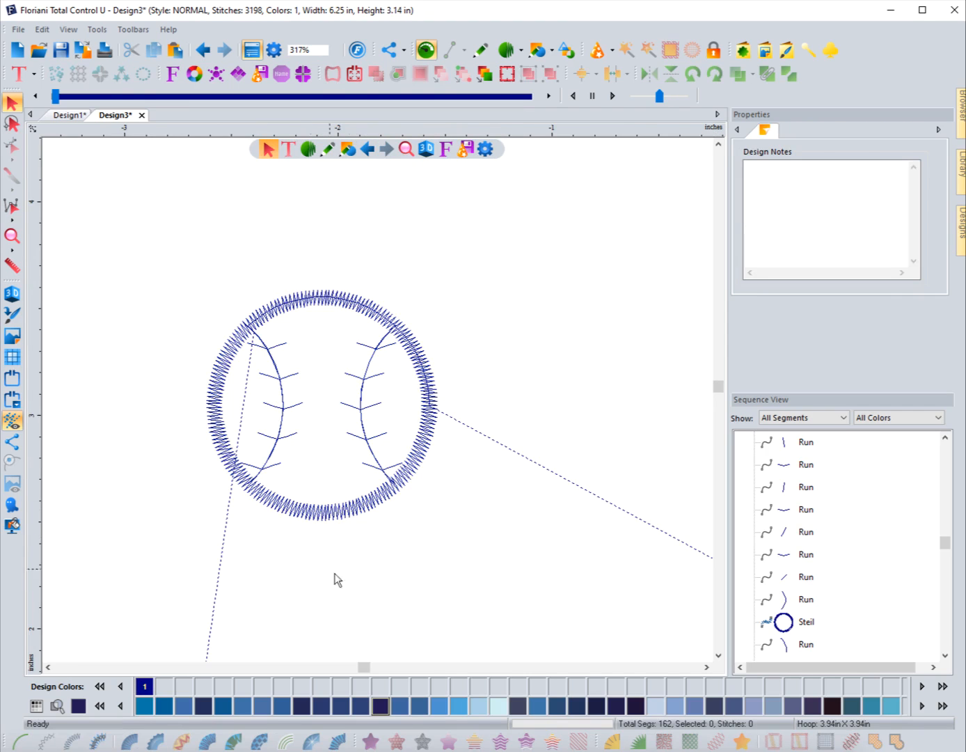
pyautogui.click(279, 403)
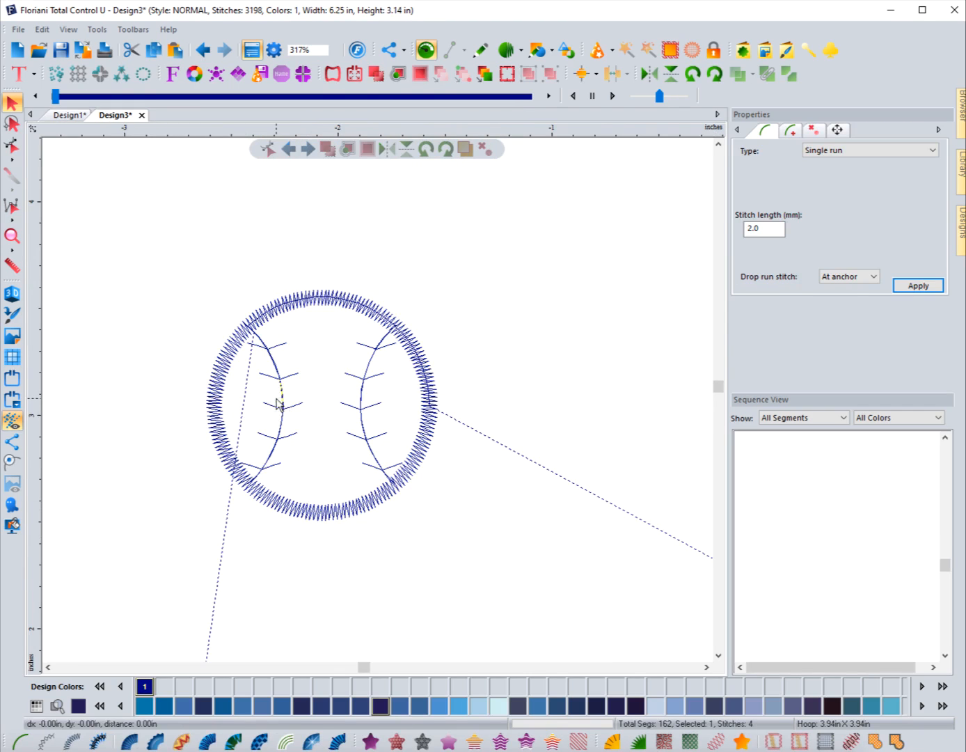
pyautogui.click(164, 358)
# - Try aligning all pieces of the ungrouped baseball on a common vertical center axis, and undo the alignment
pyautogui.moveTo(173, 257); pyautogui.dragTo(470, 554)
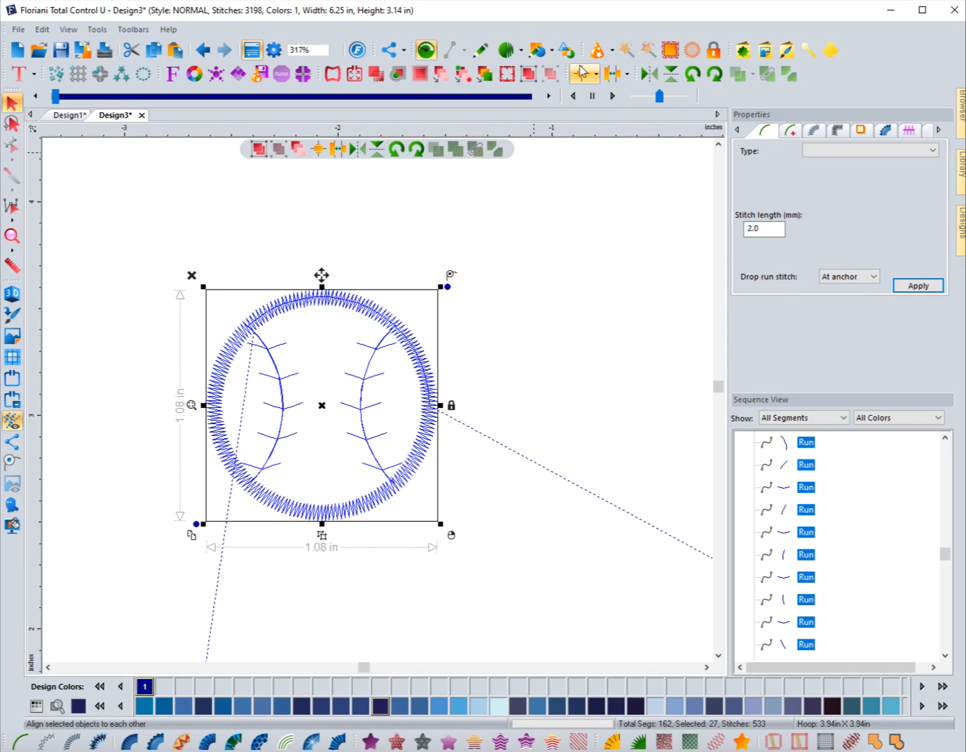
pyautogui.click(595, 74)
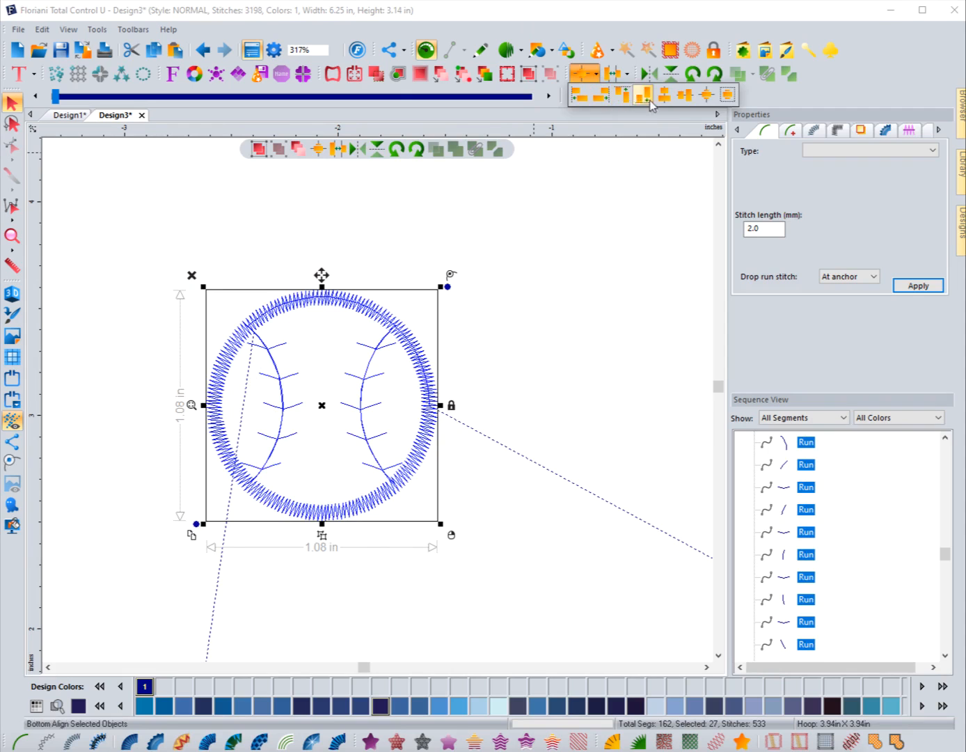
pyautogui.click(664, 97)
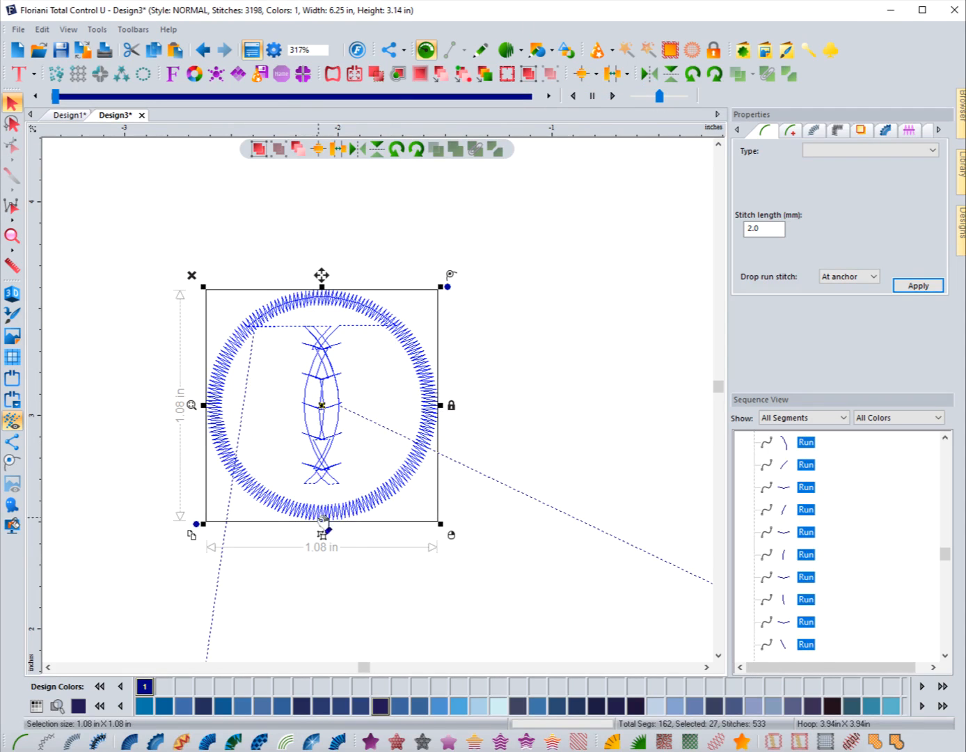
pyautogui.click(125, 272)
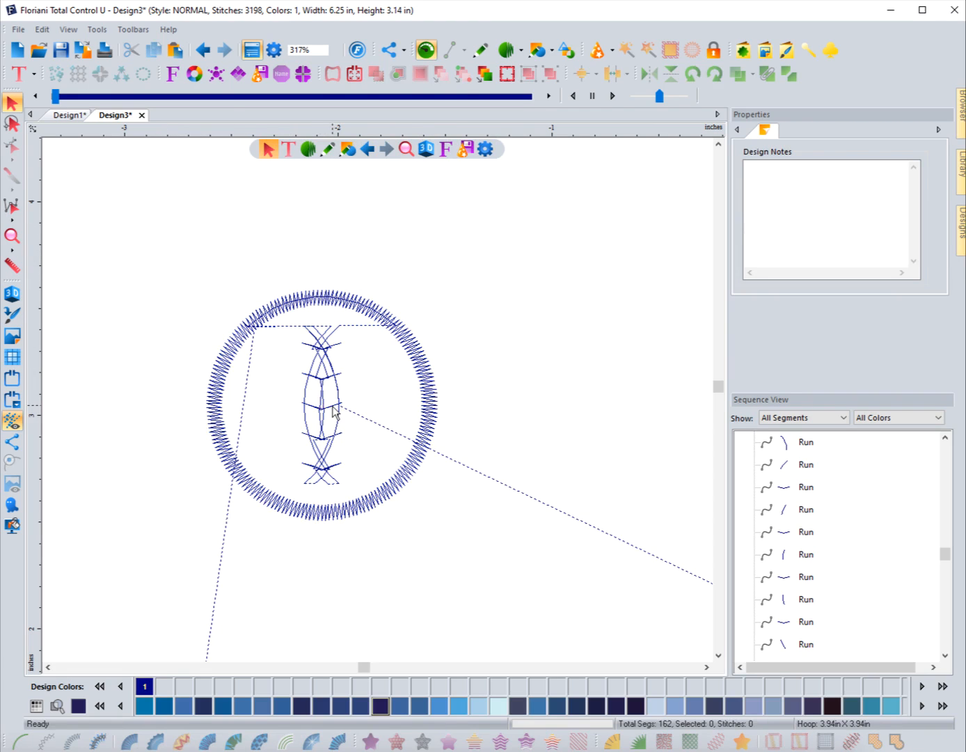
pyautogui.click(202, 49)
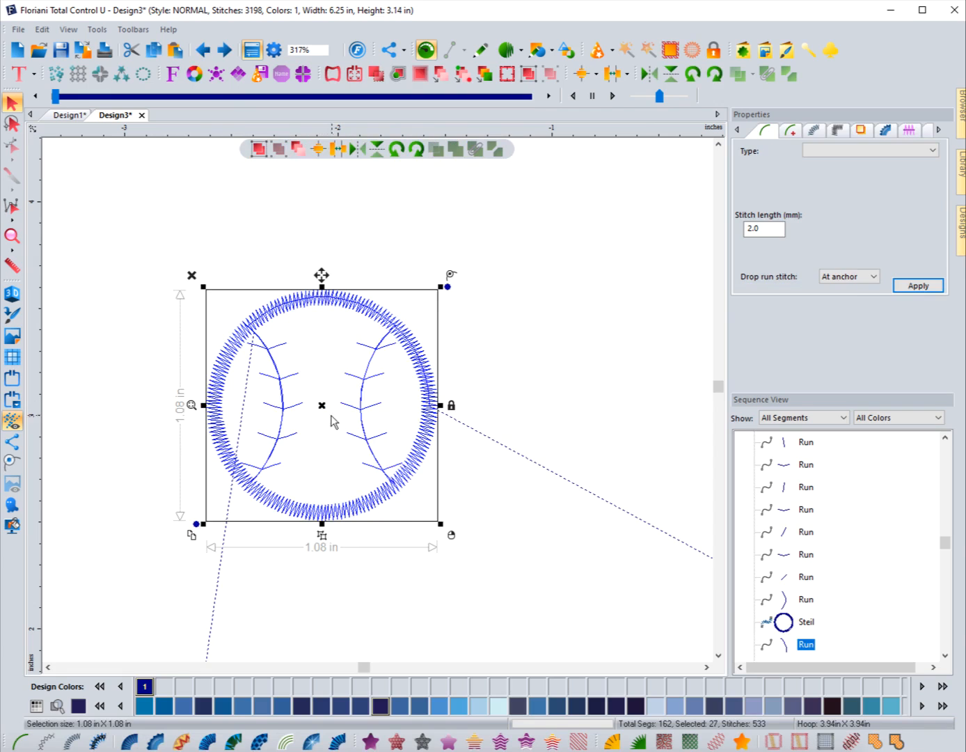
pyautogui.click(143, 369)
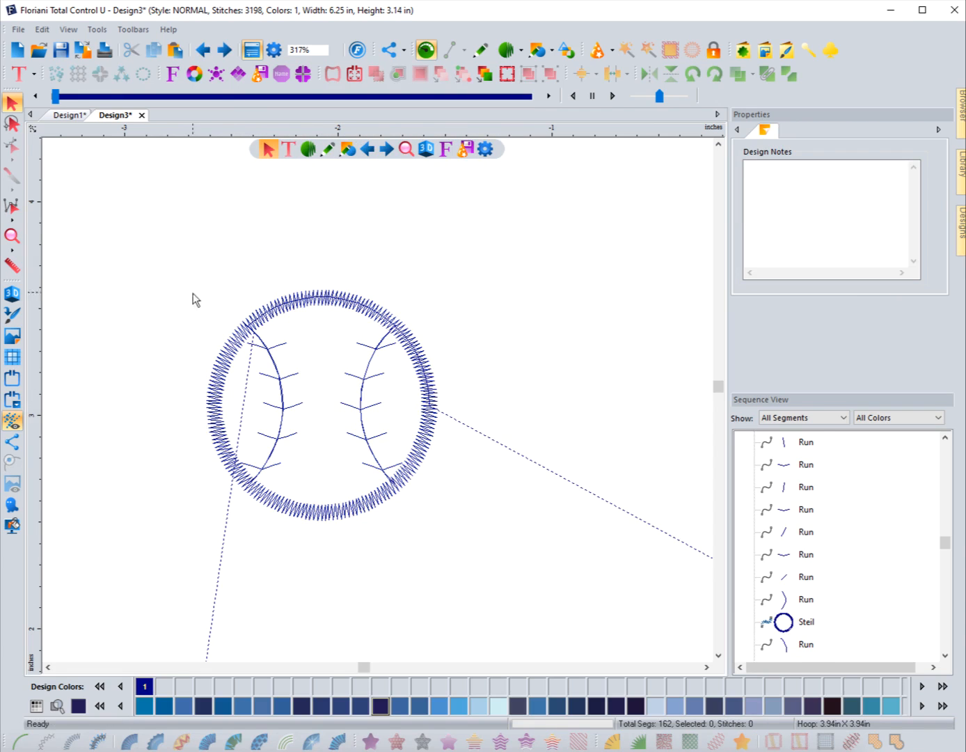
# - Try top-aligning all pieces of the ungrouped baseball, and undo the alignment
pyautogui.moveTo(184, 263); pyautogui.dragTo(477, 529)
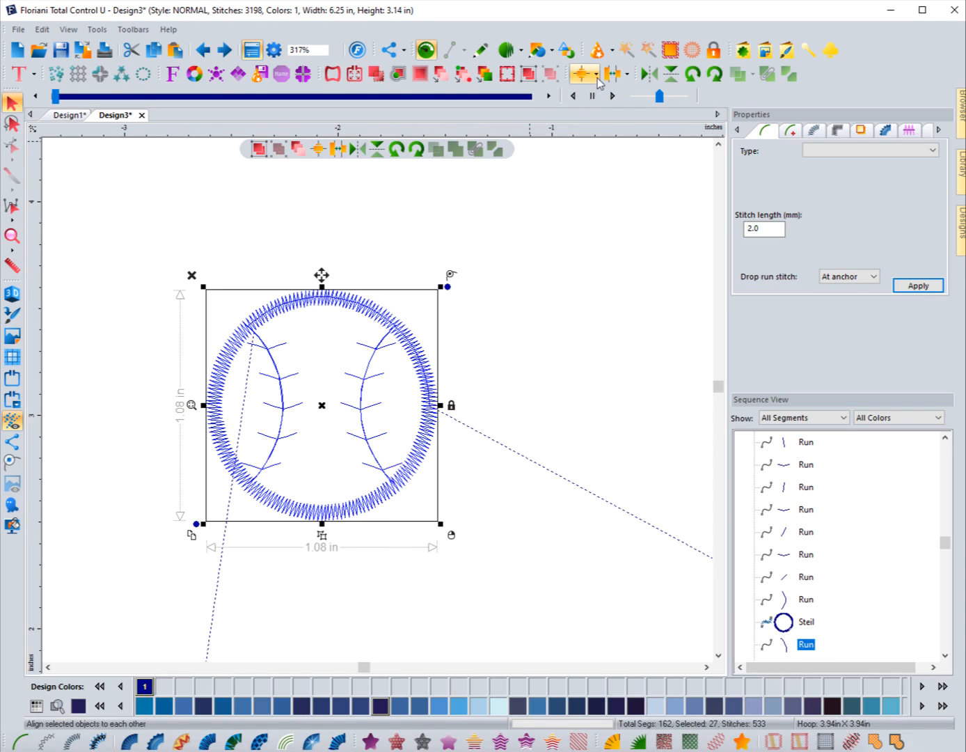
pyautogui.click(597, 76)
pyautogui.click(620, 88)
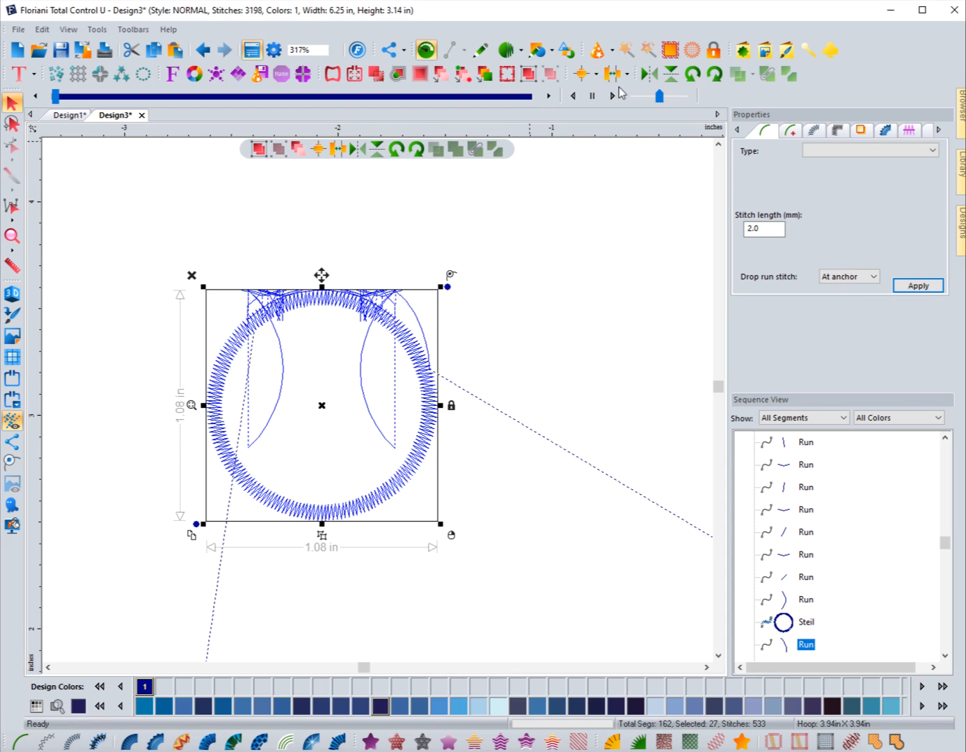
pyautogui.click(151, 226)
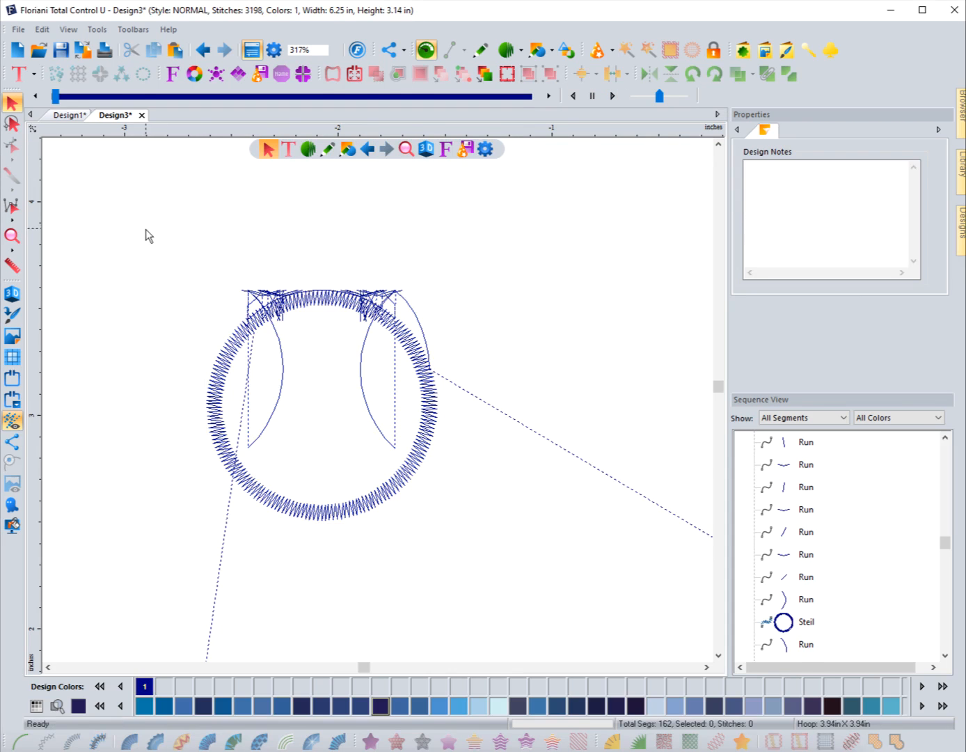
pyautogui.moveTo(122, 236); pyautogui.dragTo(341, 463)
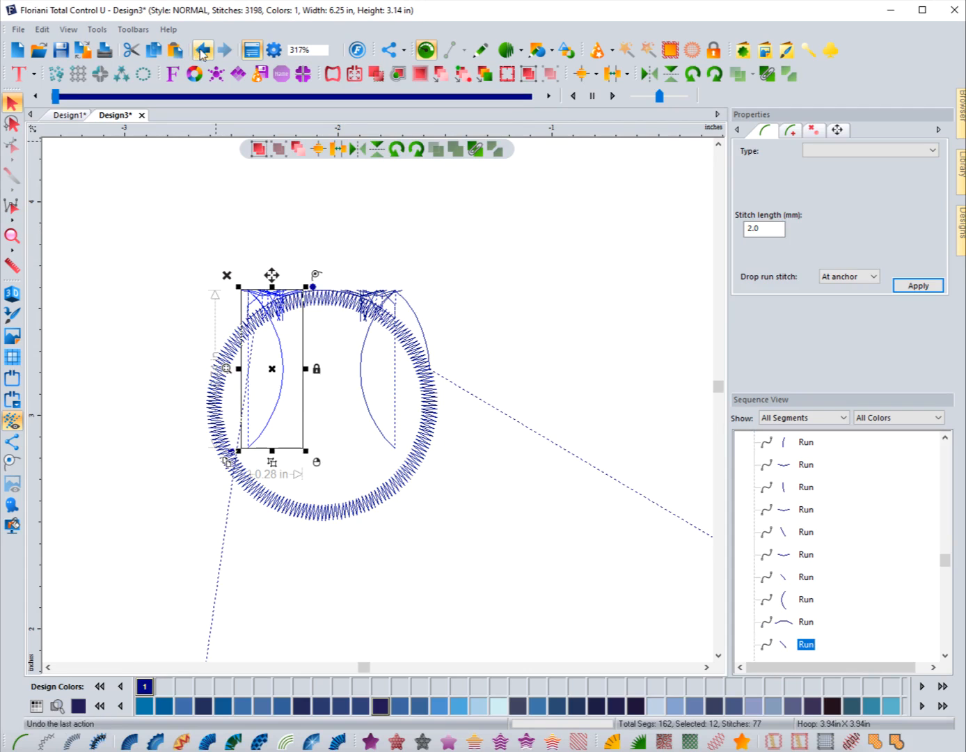
pyautogui.click(202, 49)
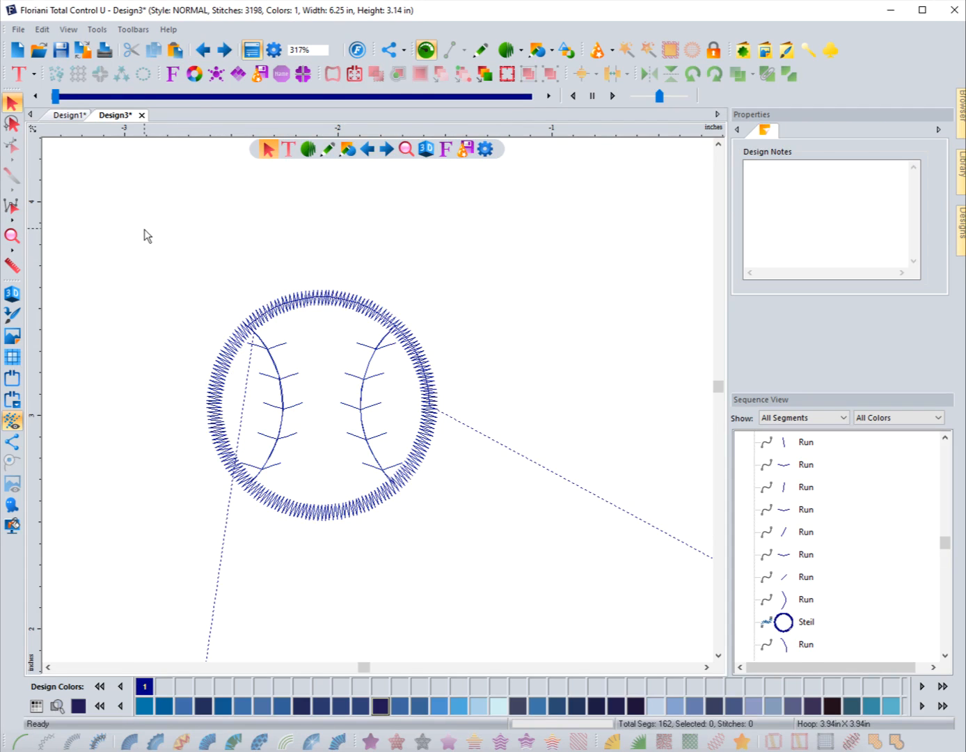
# - Group all pieces of the baseball back into one object and check which alignment options are available for it
pyautogui.moveTo(164, 266); pyautogui.dragTo(492, 559)
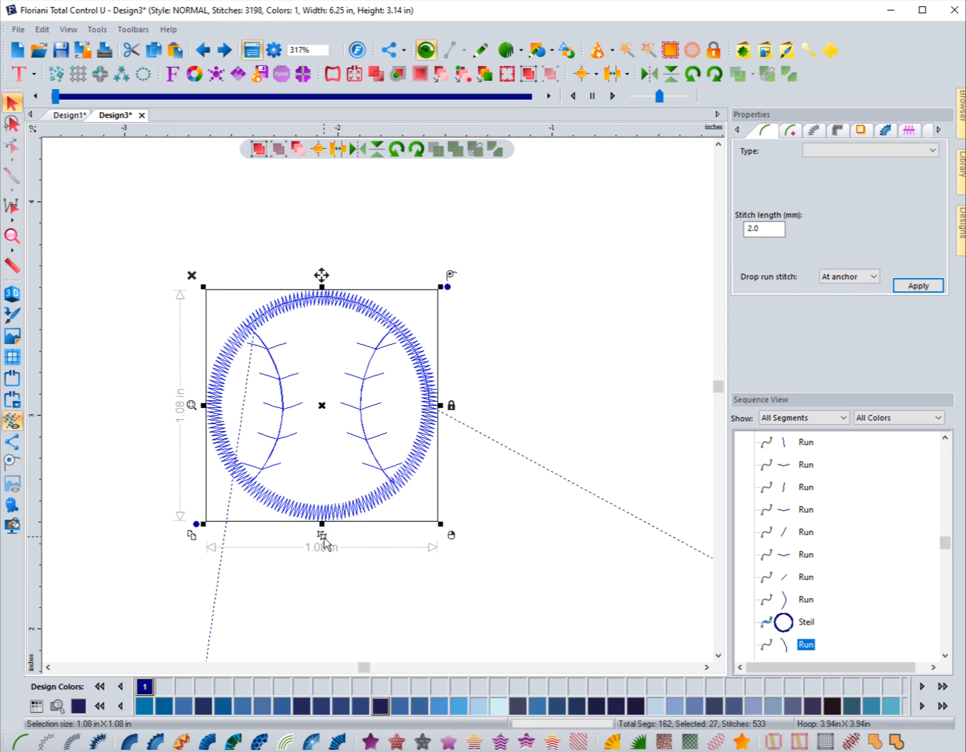
pyautogui.click(323, 536)
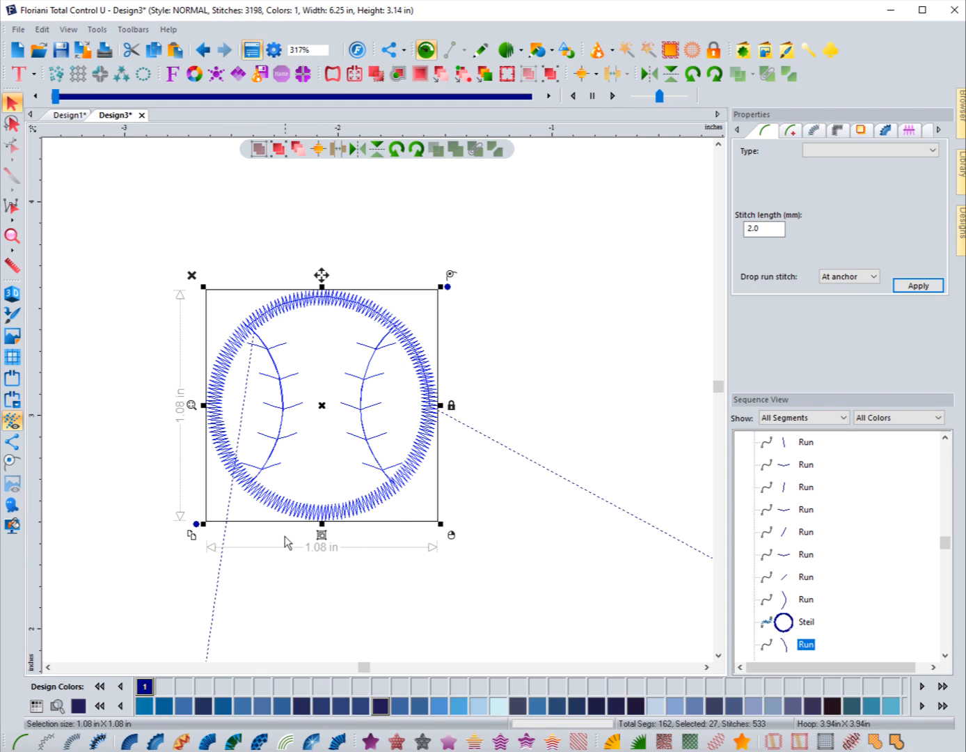
pyautogui.click(299, 561)
pyautogui.click(334, 524)
pyautogui.click(590, 74)
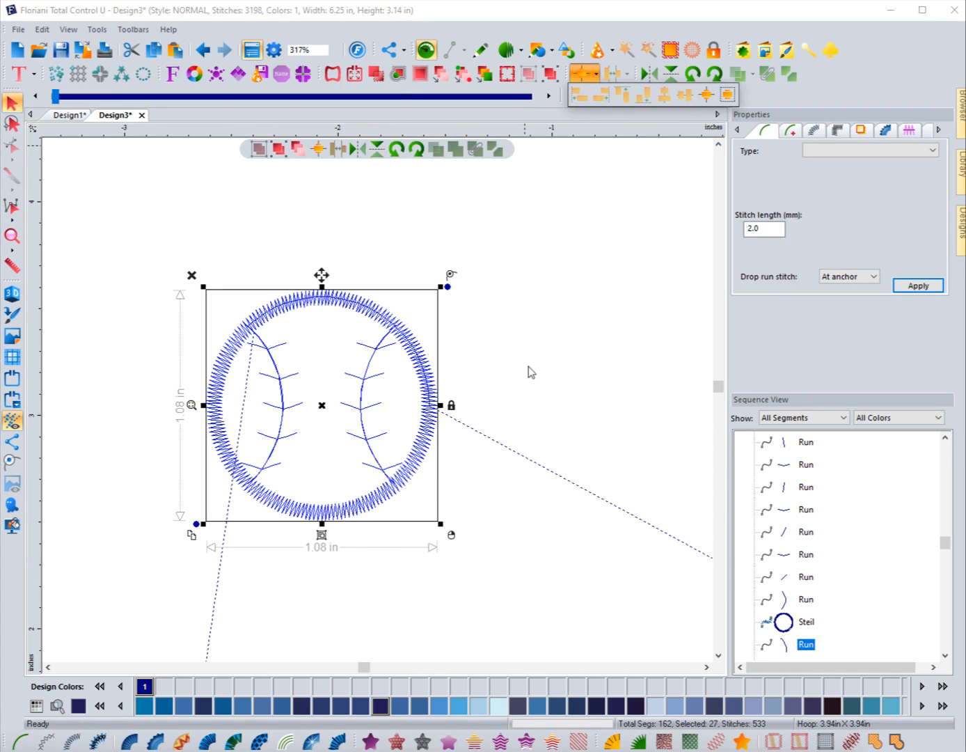
# - Reselect the grouped baseball and ungroup it into its separate pieces
pyautogui.click(232, 260)
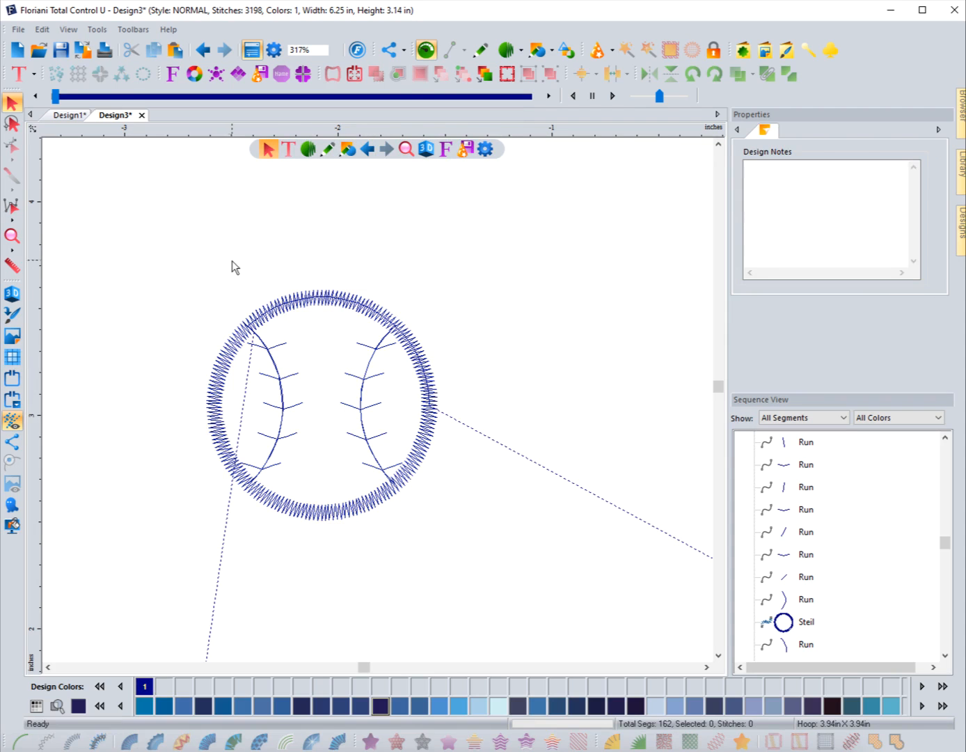
pyautogui.click(283, 317)
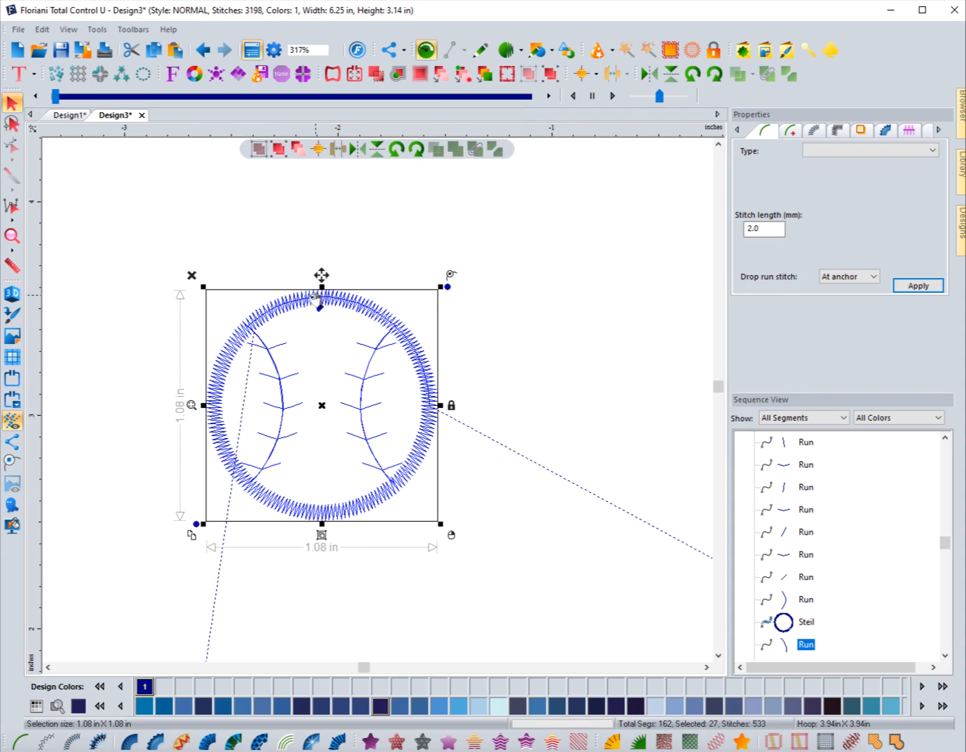
pyautogui.rightClick(280, 305)
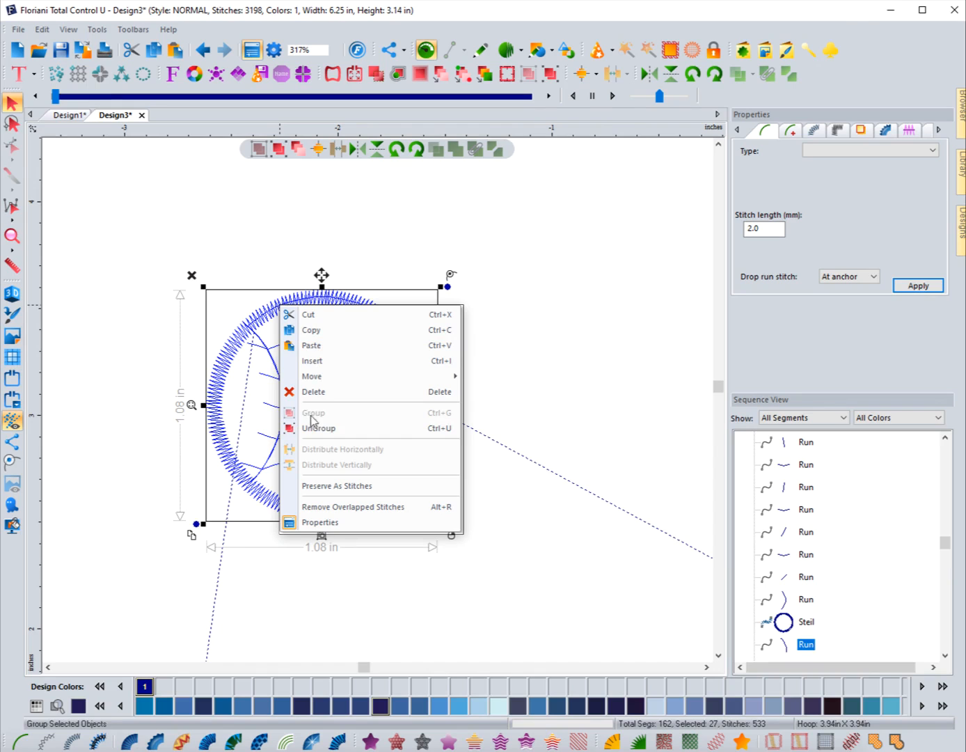
pyautogui.click(311, 428)
pyautogui.click(145, 427)
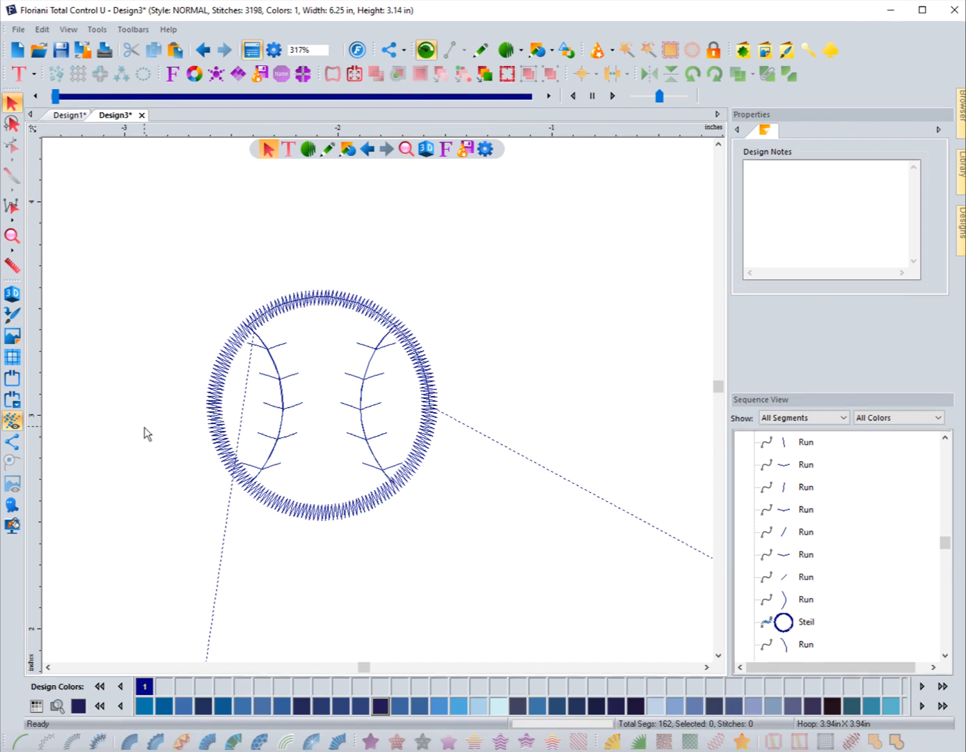
# - Try moving the ungrouped baseball's outer circle away from its stitching, and undo the move
pyautogui.click(223, 420)
pyautogui.moveTo(223, 421); pyautogui.dragTo(127, 329)
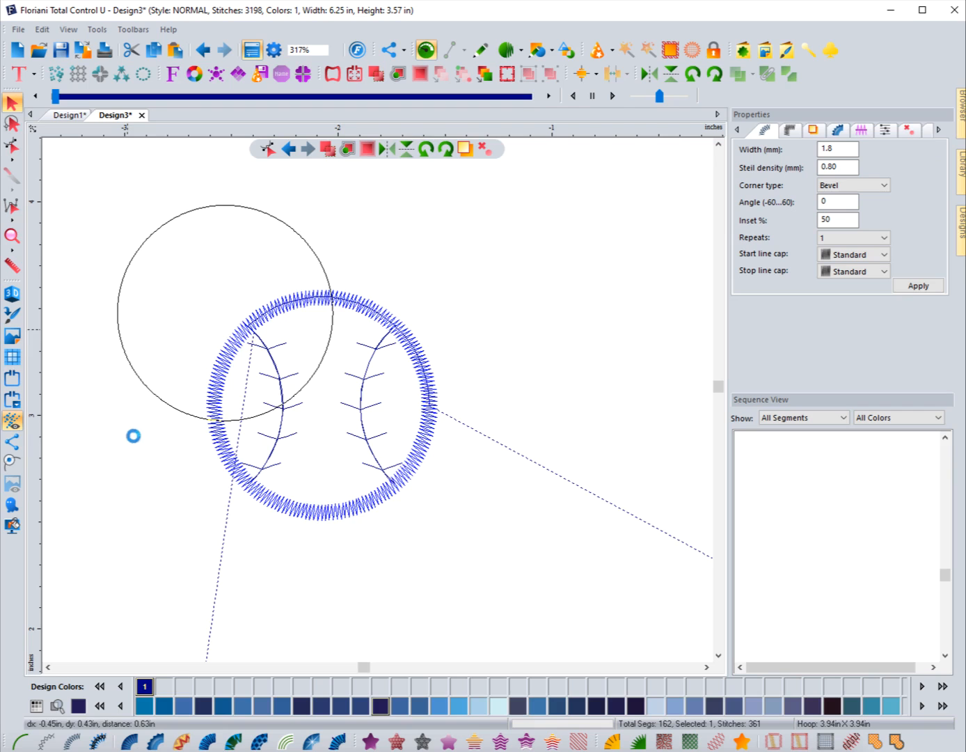
pyautogui.click(201, 55)
# - Group all pieces of the baseball into one object and move the grouped baseball slightly up and to the left
pyautogui.click(135, 251)
pyautogui.moveTo(163, 236); pyautogui.dragTo(490, 568)
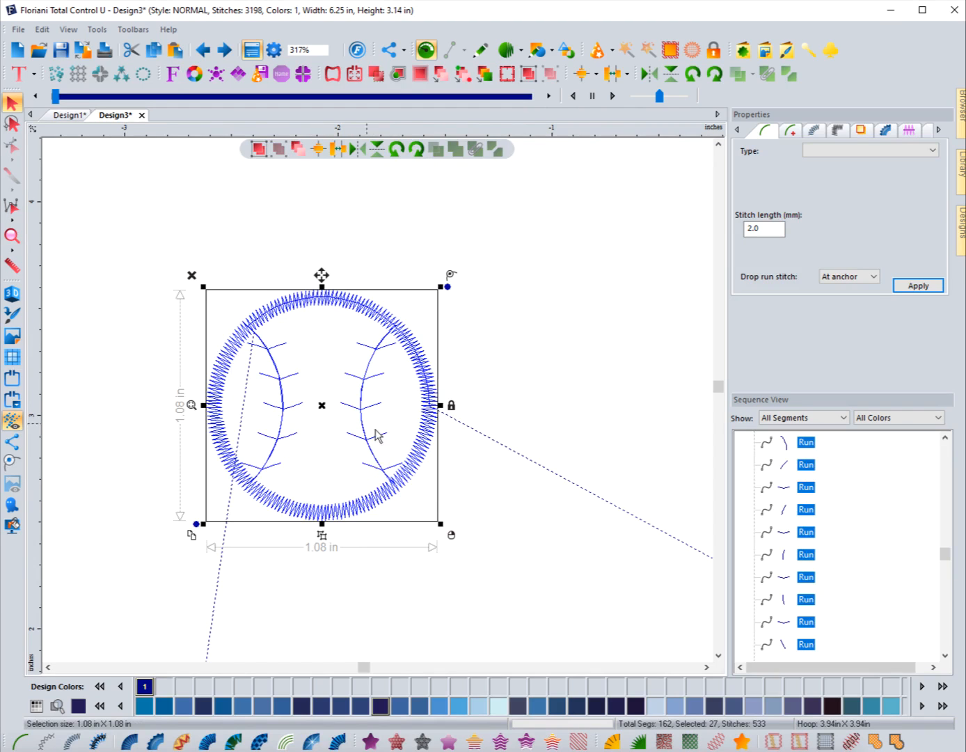
pyautogui.rightClick(398, 474)
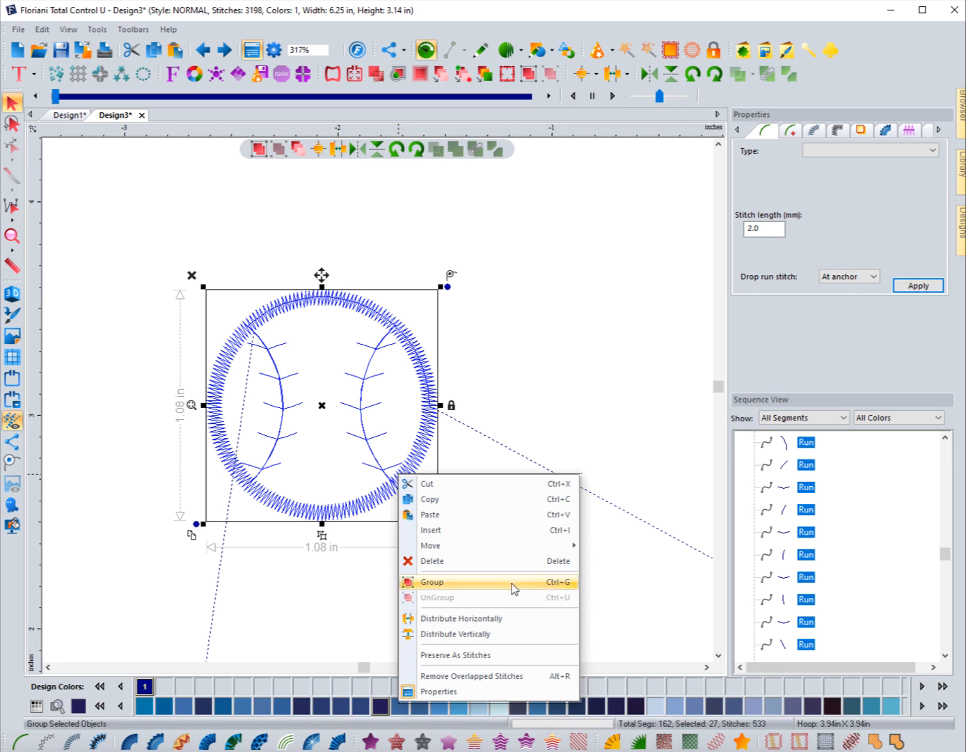
pyautogui.click(433, 583)
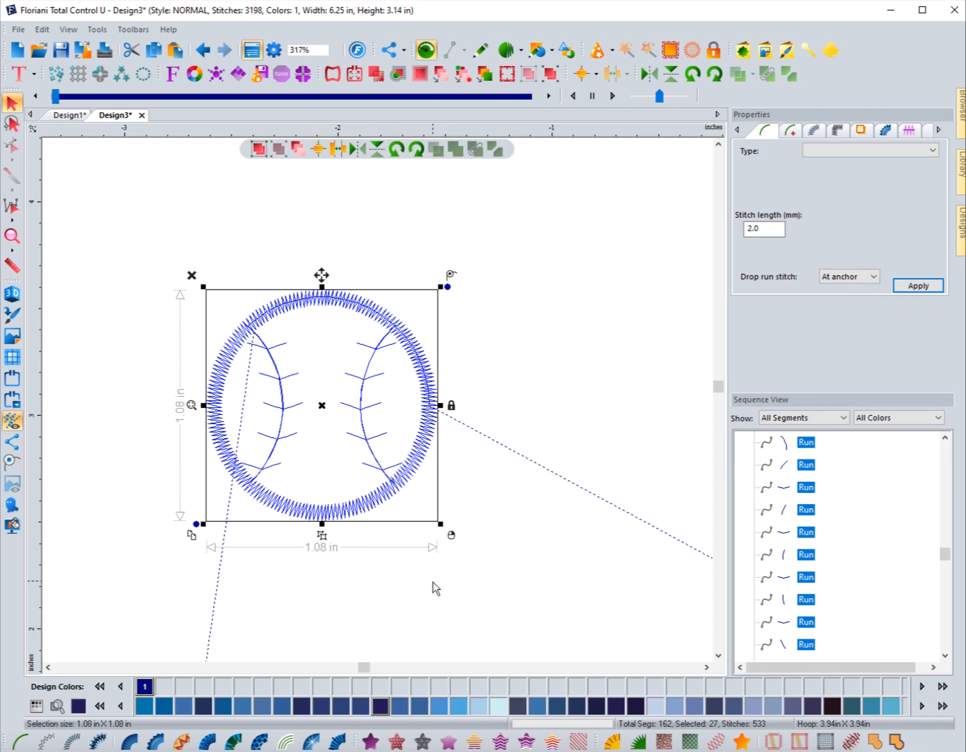
pyautogui.click(463, 574)
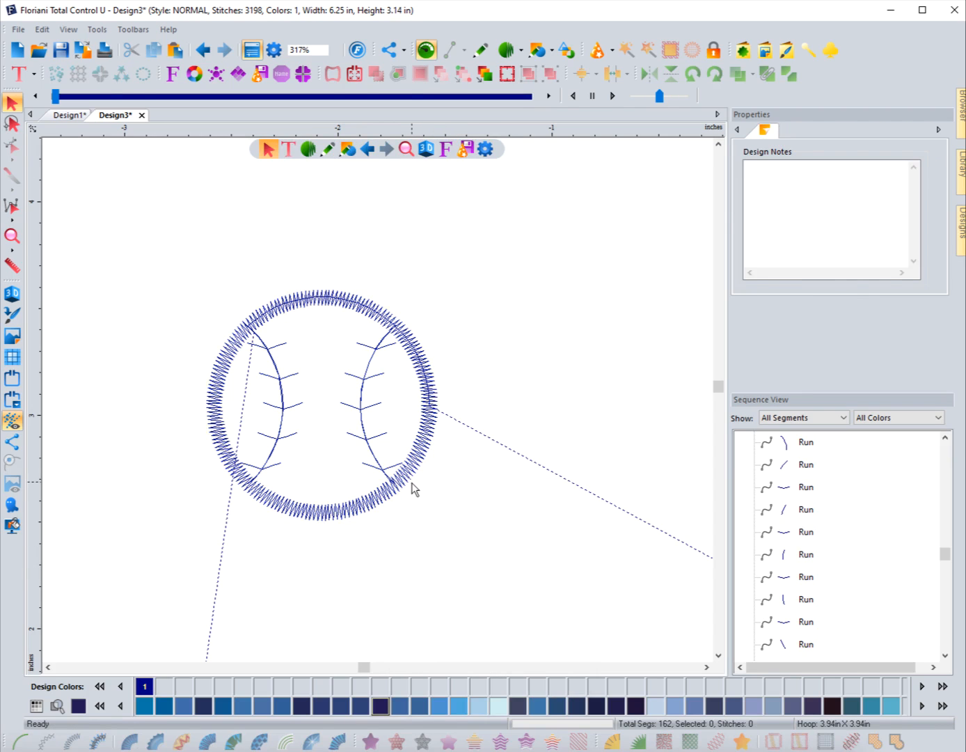
pyautogui.moveTo(415, 489); pyautogui.dragTo(382, 486)
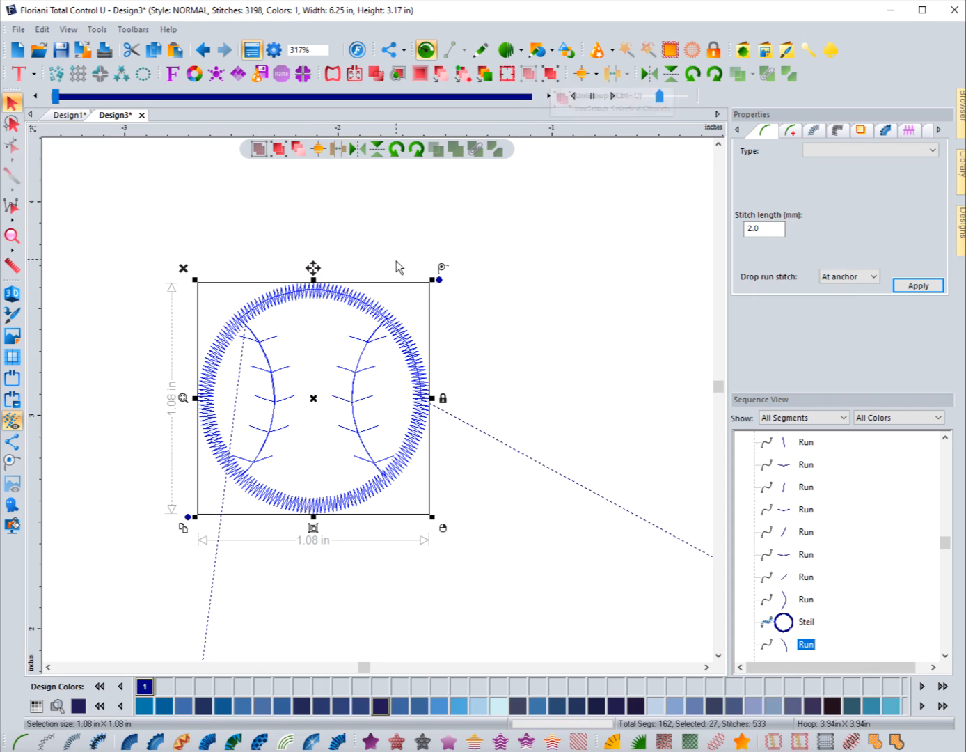
# - Ungroup the baseball again, try moving only its outer circle up and to the right, and undo that move
pyautogui.click(550, 74)
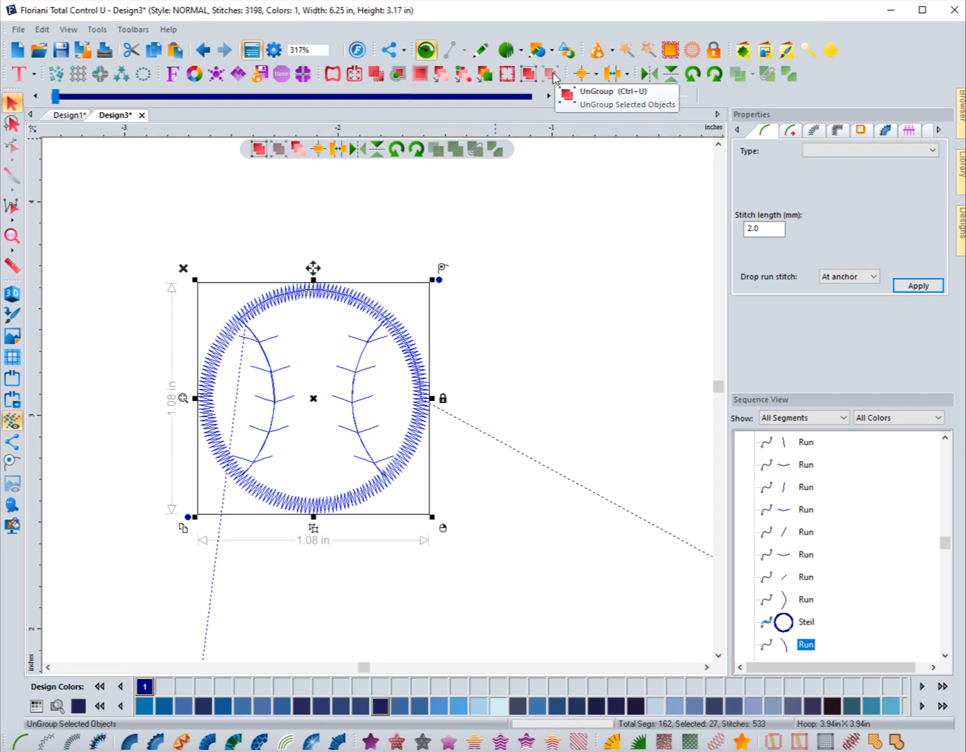
pyautogui.click(355, 271)
pyautogui.moveTo(346, 296); pyautogui.dragTo(581, 215)
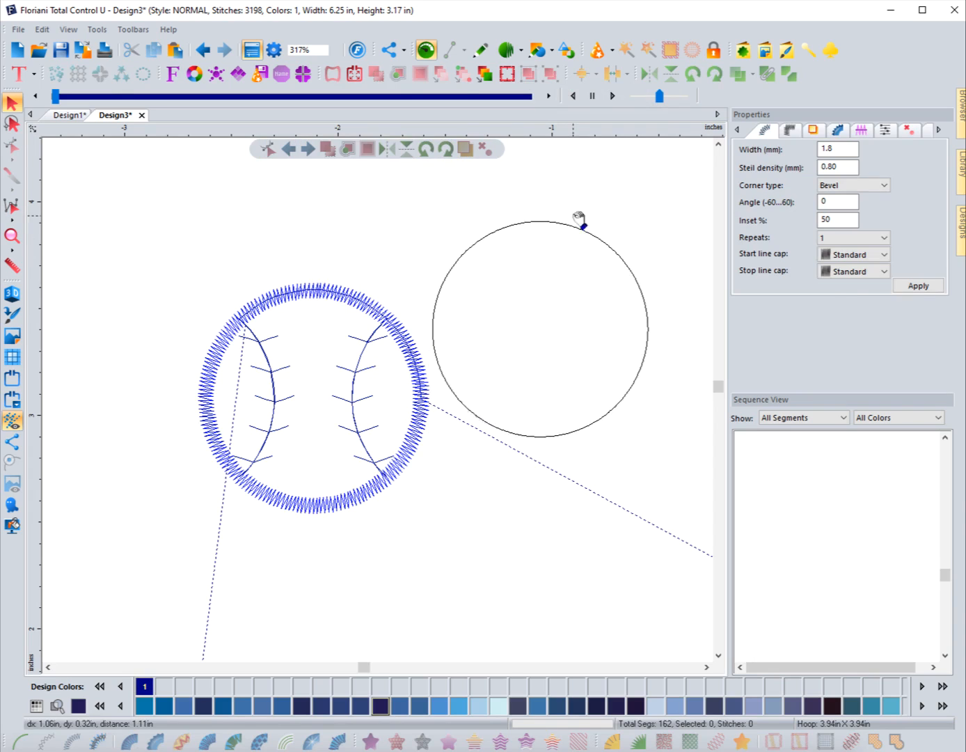
pyautogui.click(203, 49)
# - Regroup all pieces of the upper baseball into one object and clear the selection
pyautogui.moveTo(153, 238); pyautogui.dragTo(472, 550)
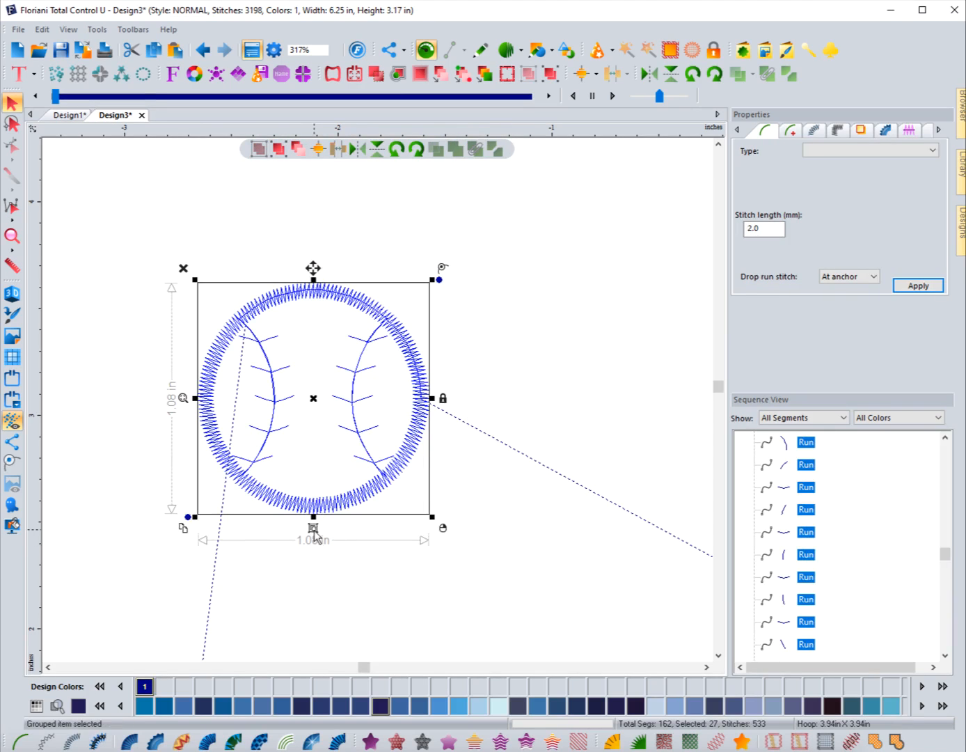
pyautogui.click(236, 572)
pyautogui.scroll(-5, 281, 532)
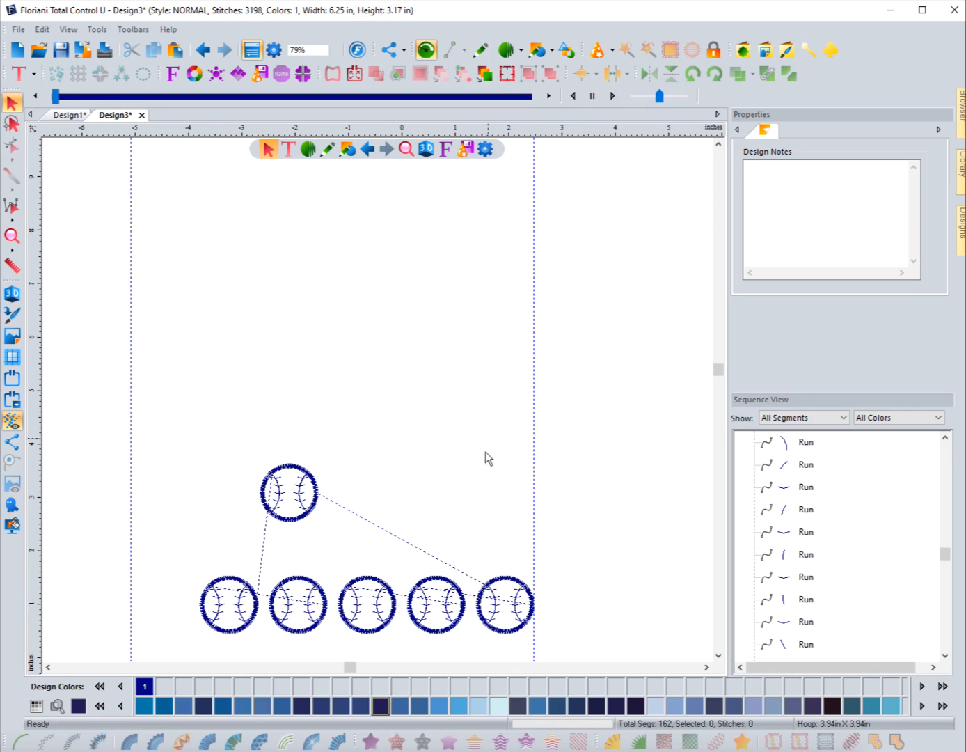
pyautogui.moveTo(207, 493); pyautogui.dragTo(570, 657)
pyautogui.click(330, 388)
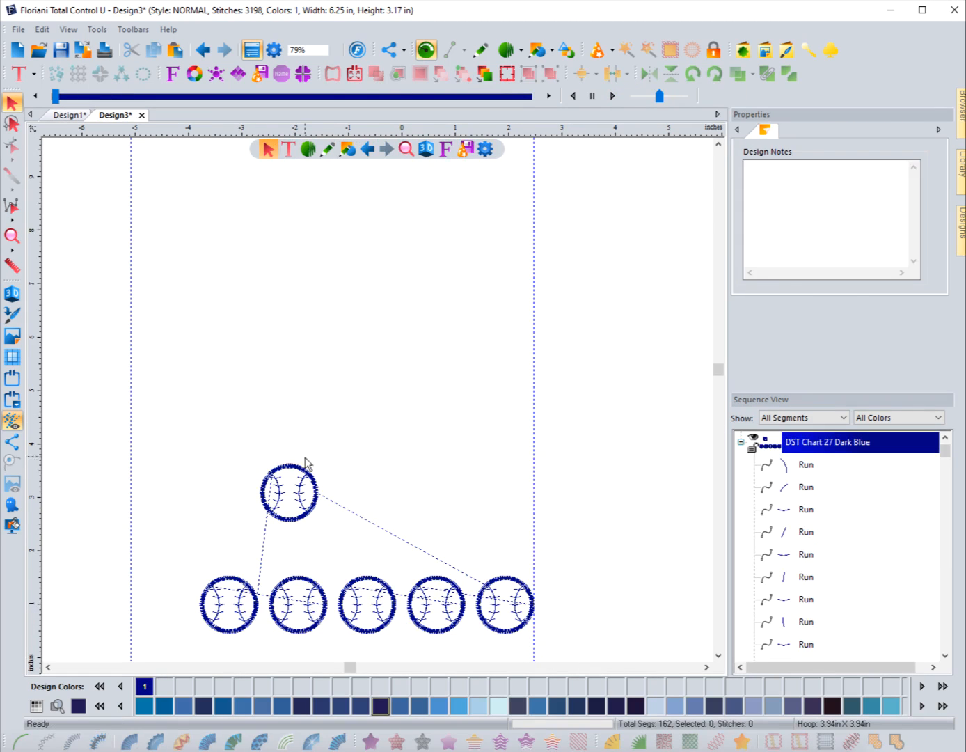
# - Move the six baseballs one by one into a rough, uneven horizontal row higher up, between about 5 and 6 inches on the vertical ruler
pyautogui.moveTo(295, 494); pyautogui.dragTo(248, 355)
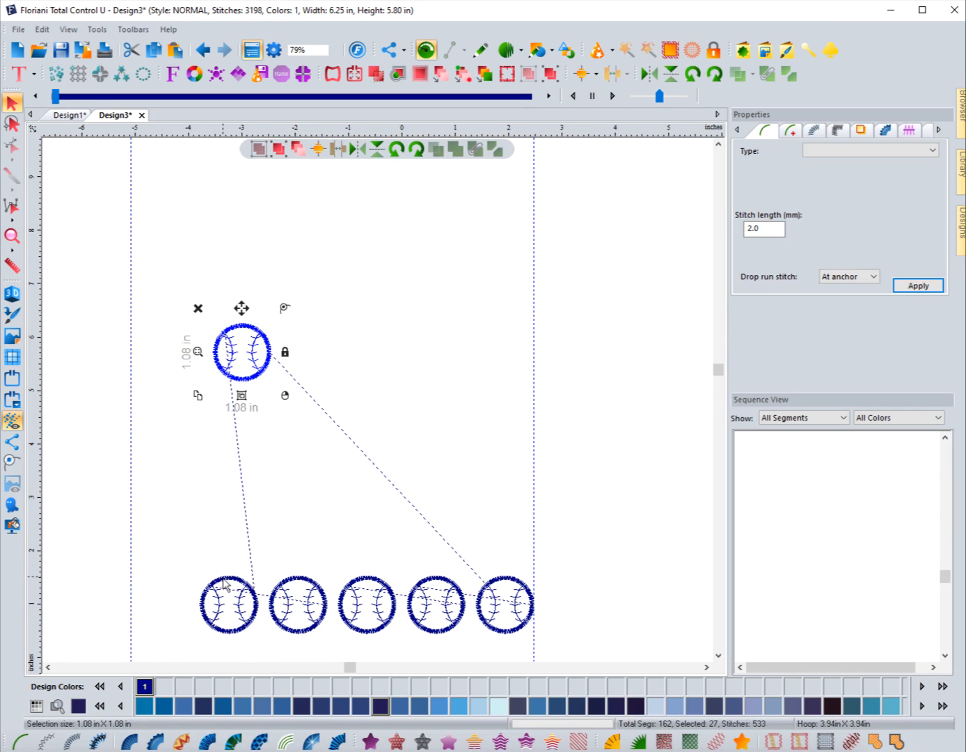
pyautogui.click(234, 600)
pyautogui.moveTo(235, 601); pyautogui.dragTo(327, 351)
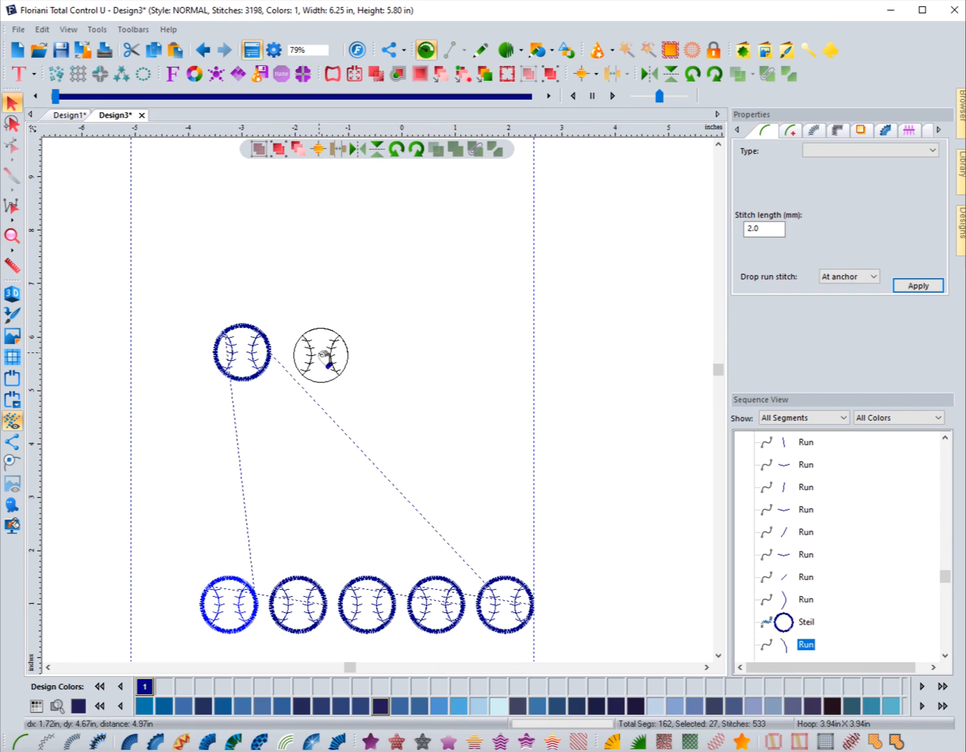
pyautogui.moveTo(304, 586); pyautogui.dragTo(399, 337)
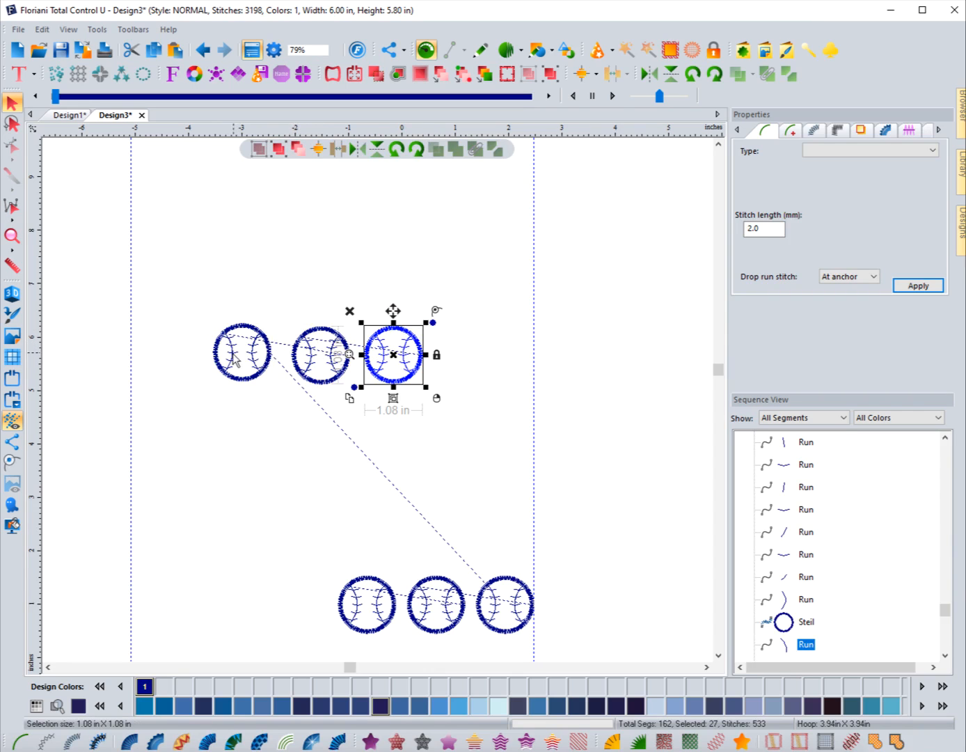
pyautogui.moveTo(364, 578); pyautogui.dragTo(465, 331)
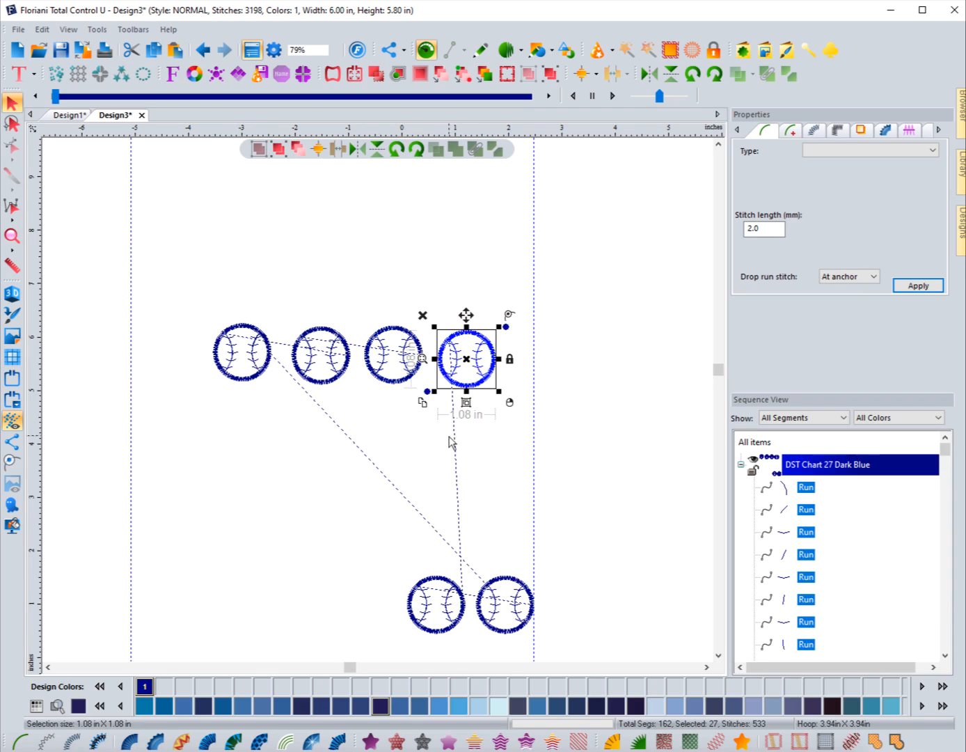
pyautogui.moveTo(429, 582); pyautogui.dragTo(533, 339)
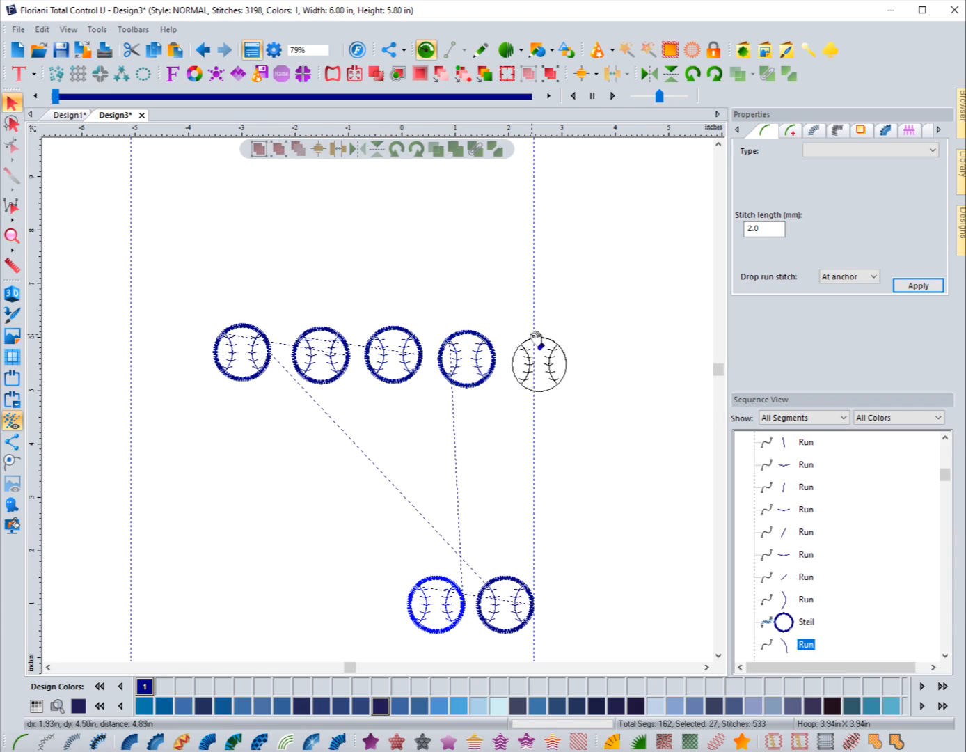
pyautogui.moveTo(514, 591); pyautogui.dragTo(621, 350)
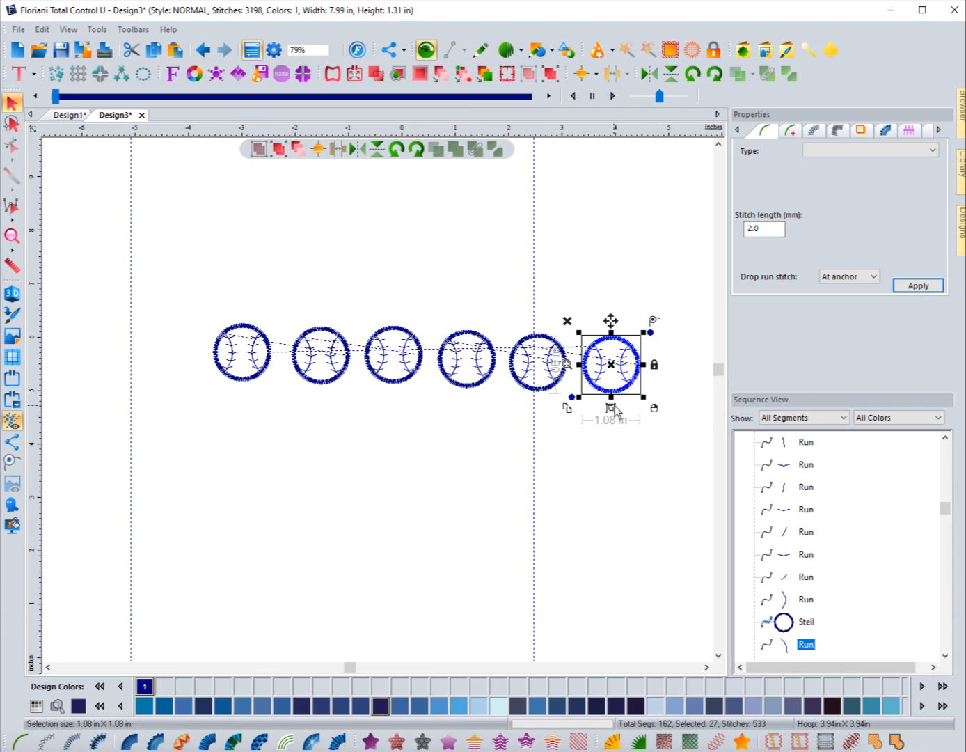
# - Select baseballs in the row one at a time to check that each is a single grouped object
pyautogui.click(554, 391)
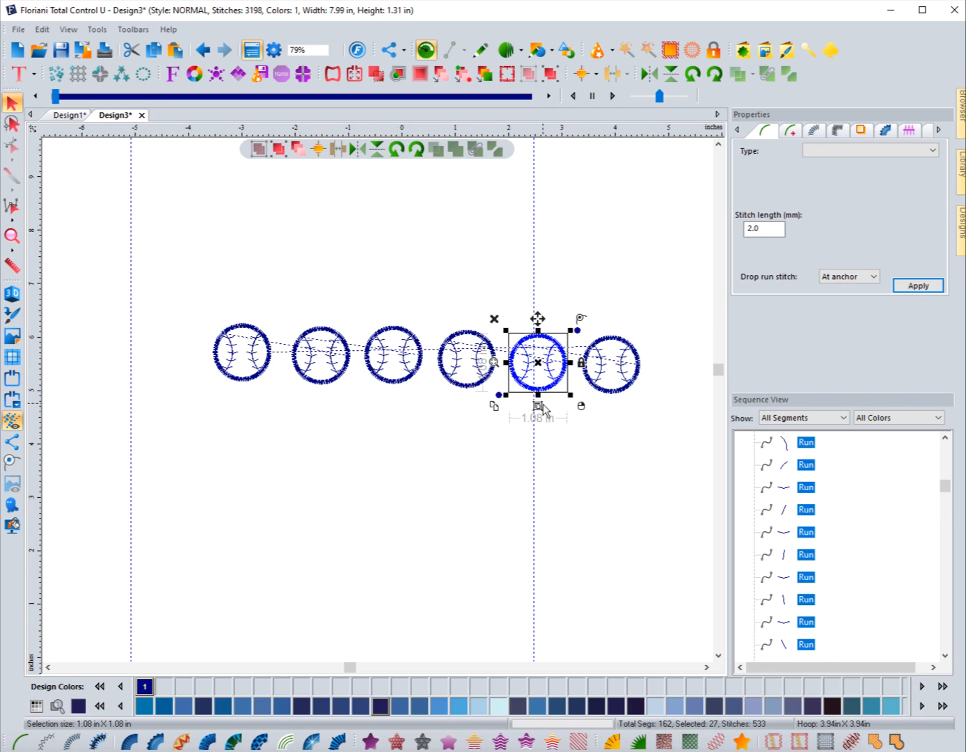
pyautogui.click(461, 387)
pyautogui.click(392, 385)
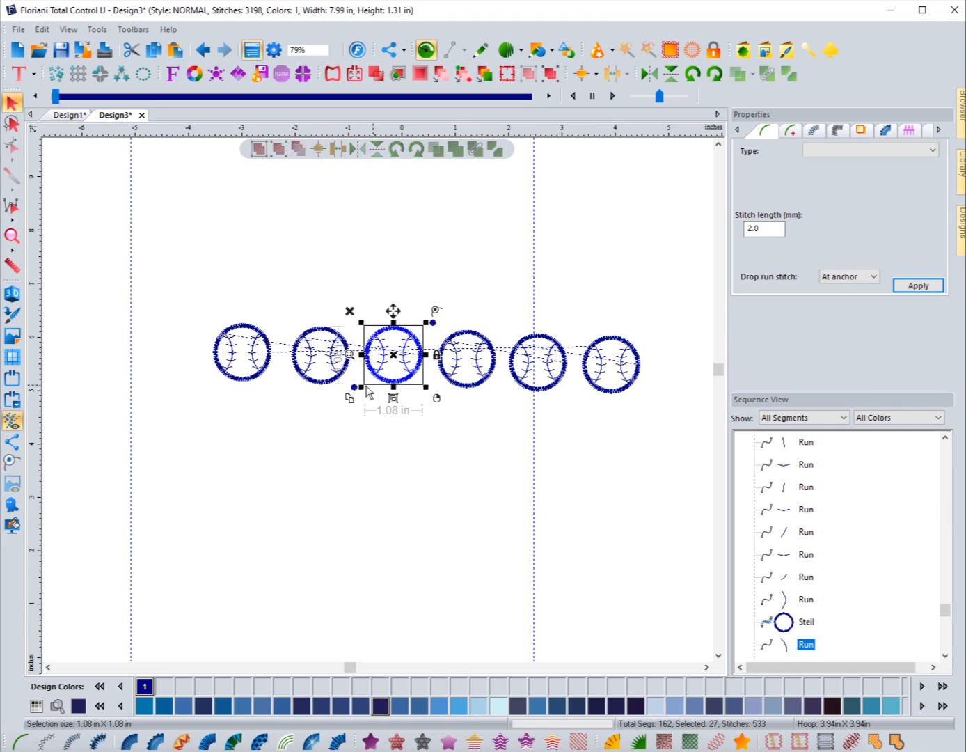
pyautogui.click(314, 382)
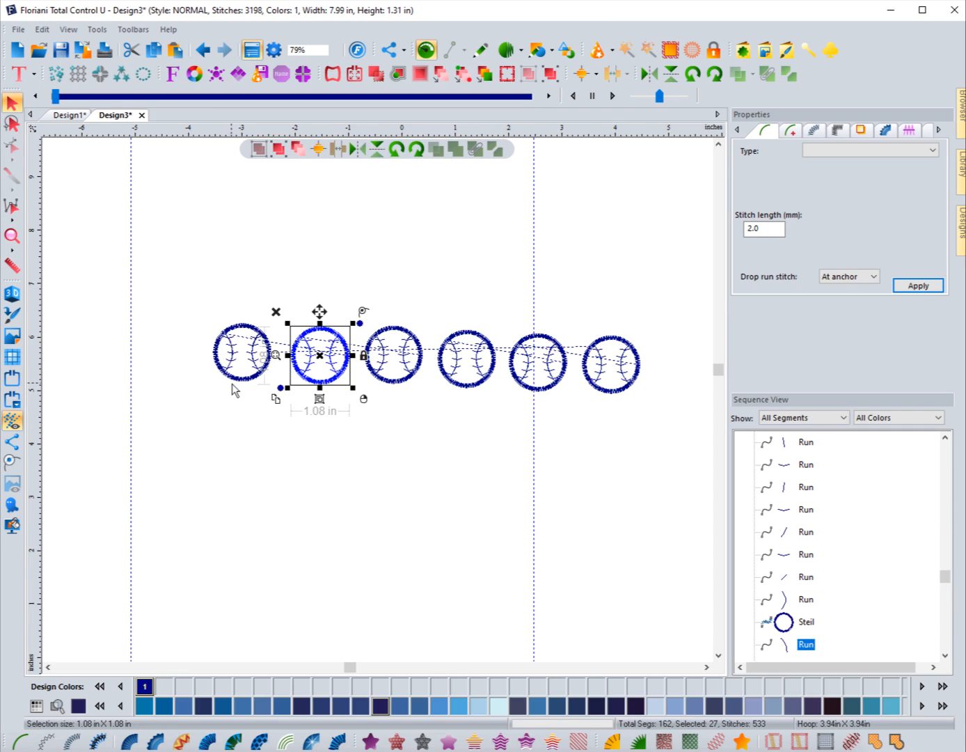
pyautogui.click(236, 481)
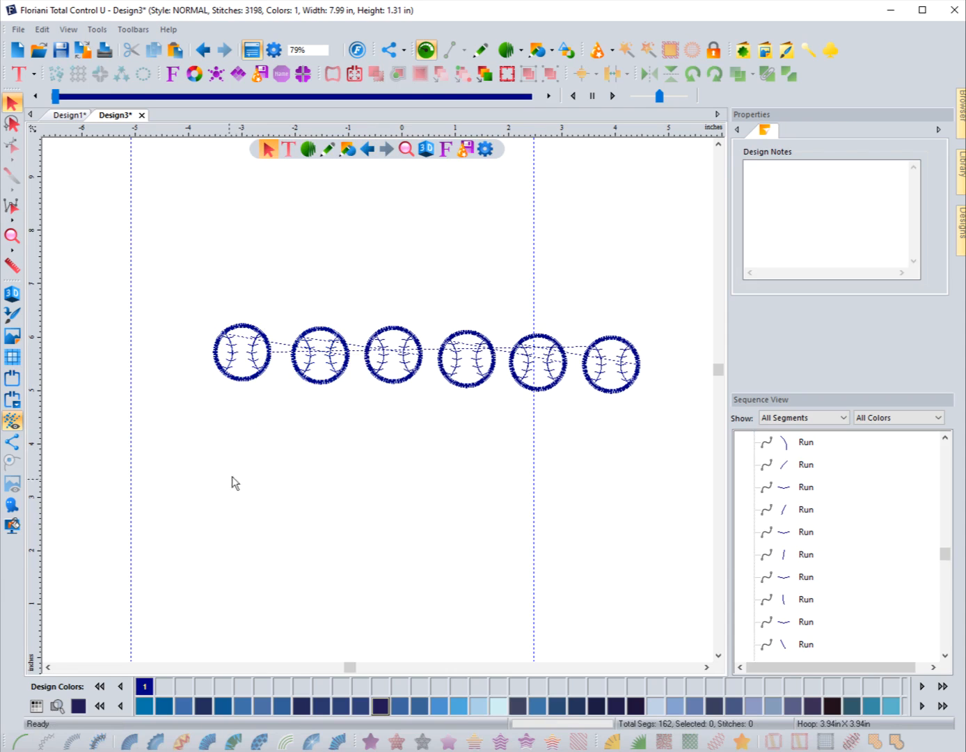
# - Select all six grouped baseballs in the row for alignment
pyautogui.moveTo(177, 282); pyautogui.dragTo(631, 448)
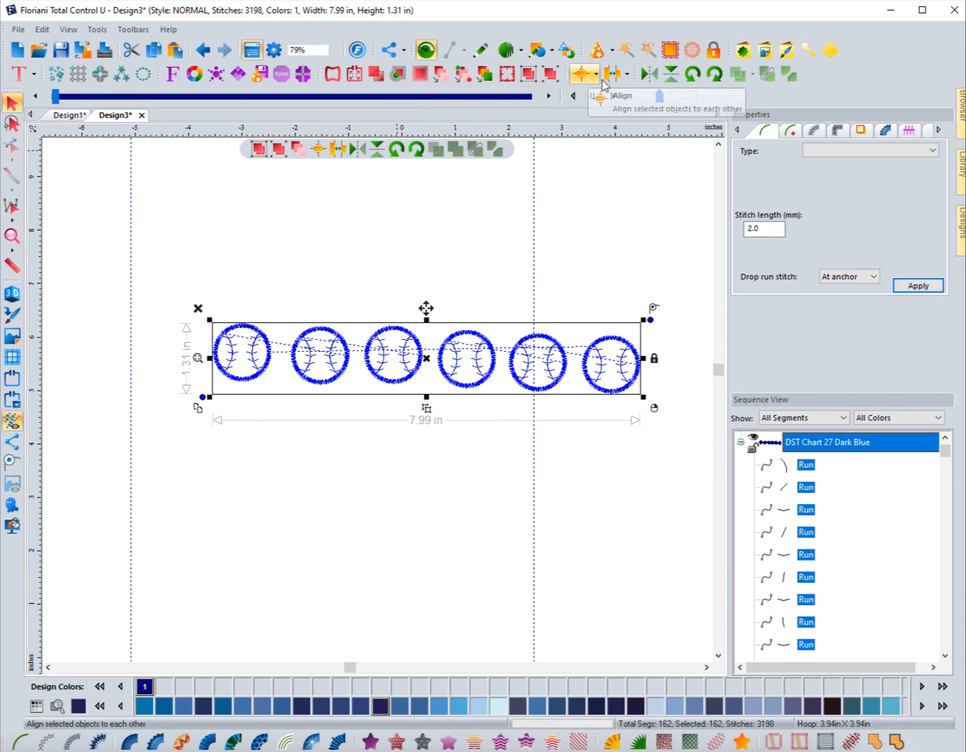
pyautogui.click(369, 213)
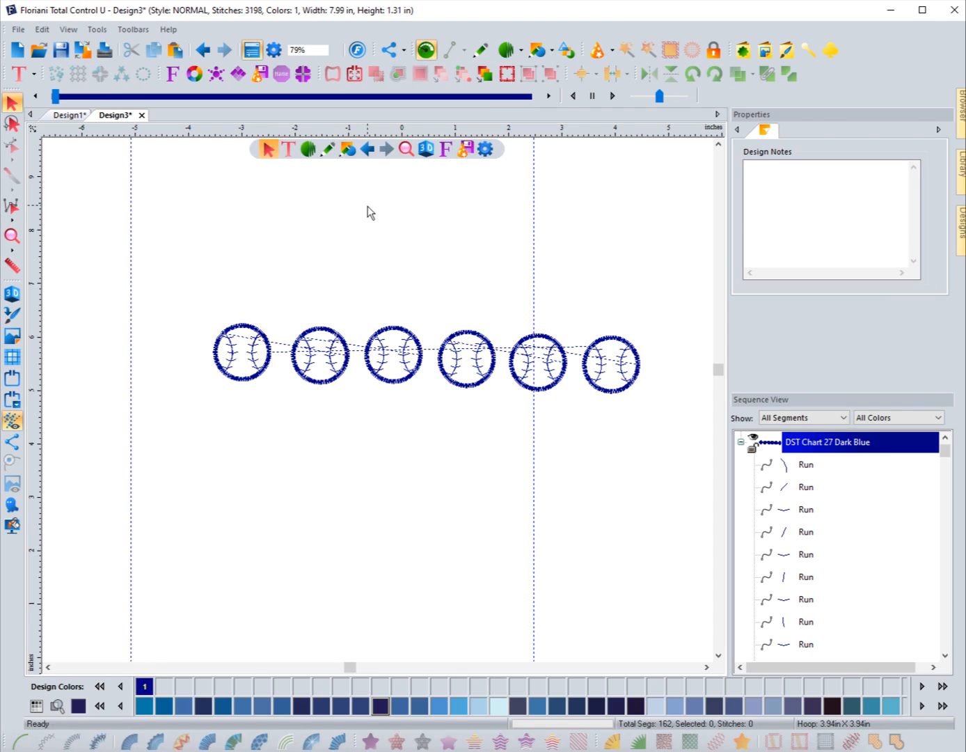
pyautogui.click(245, 328)
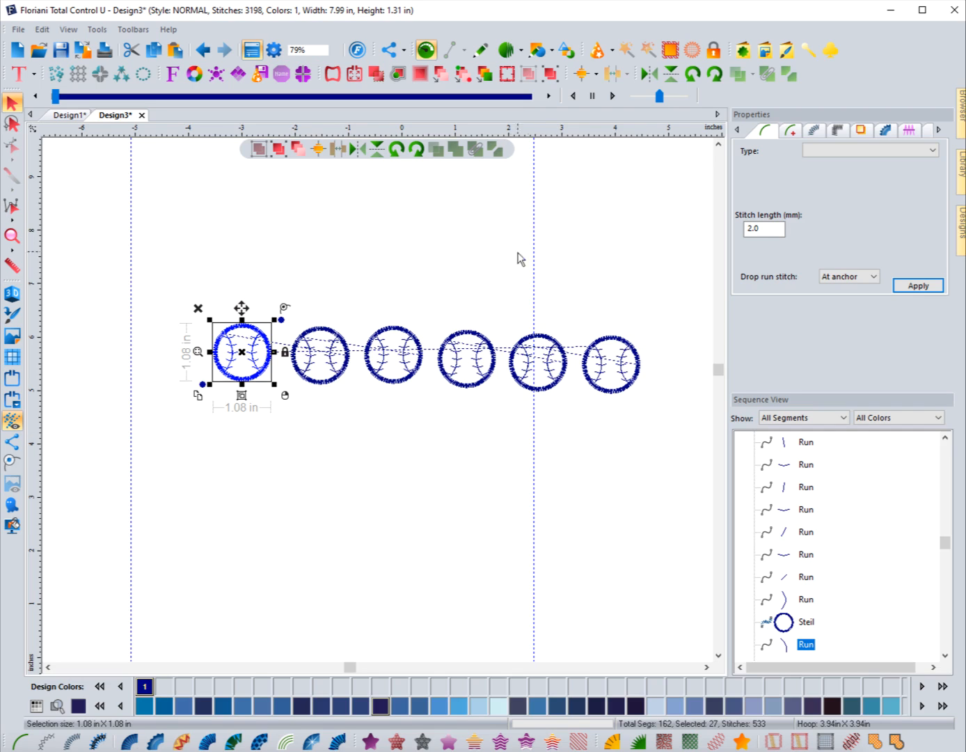
pyautogui.click(231, 271)
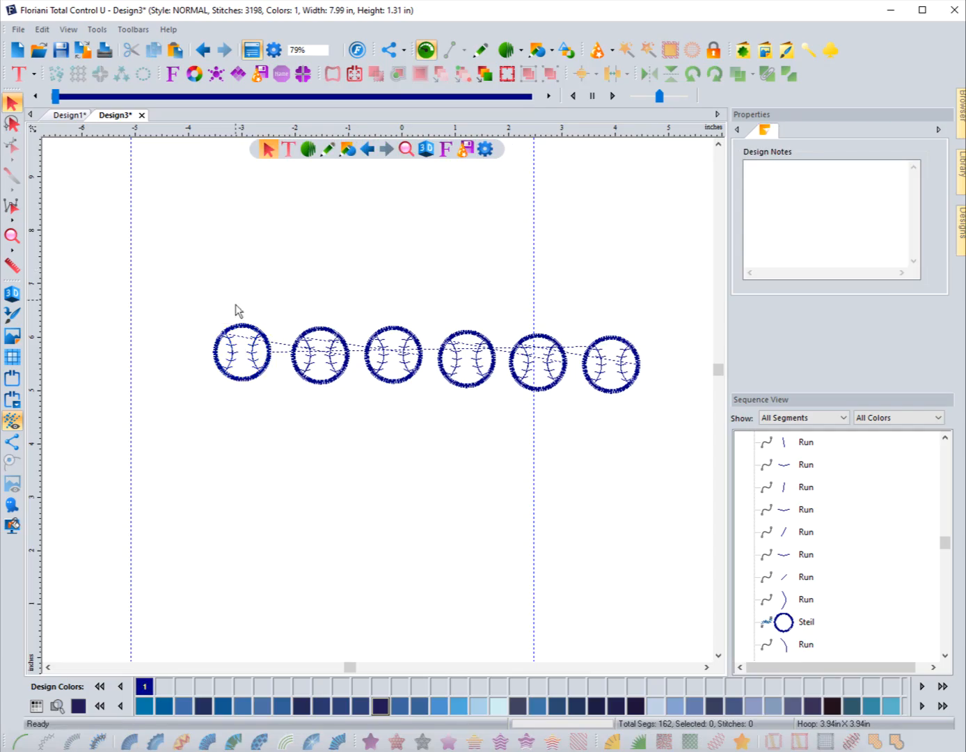
pyautogui.moveTo(190, 300); pyautogui.dragTo(648, 416)
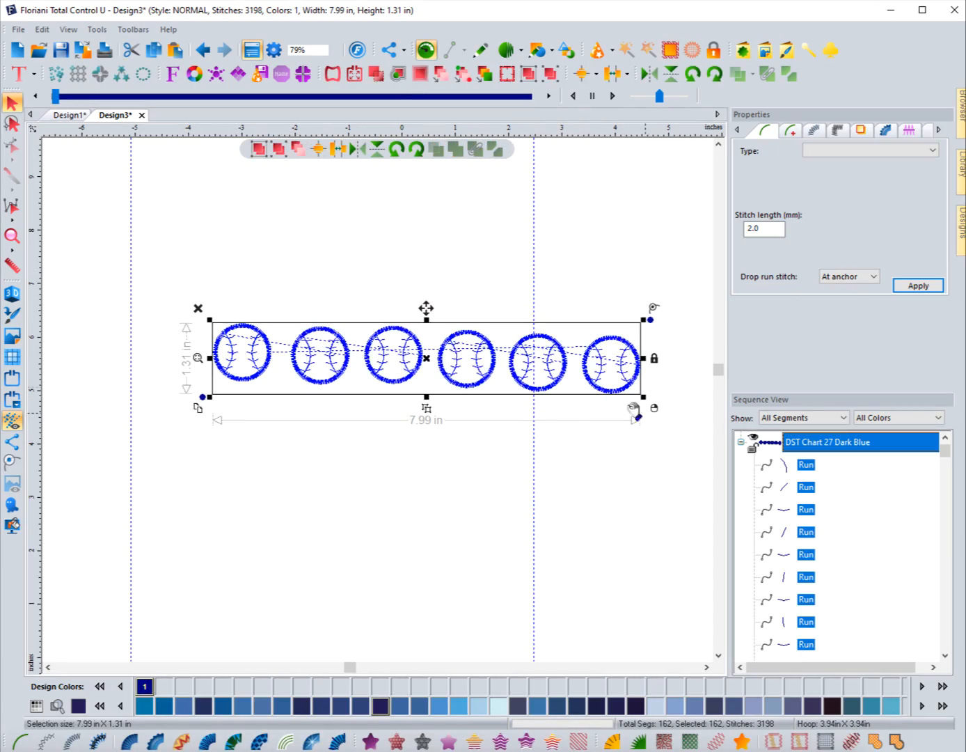